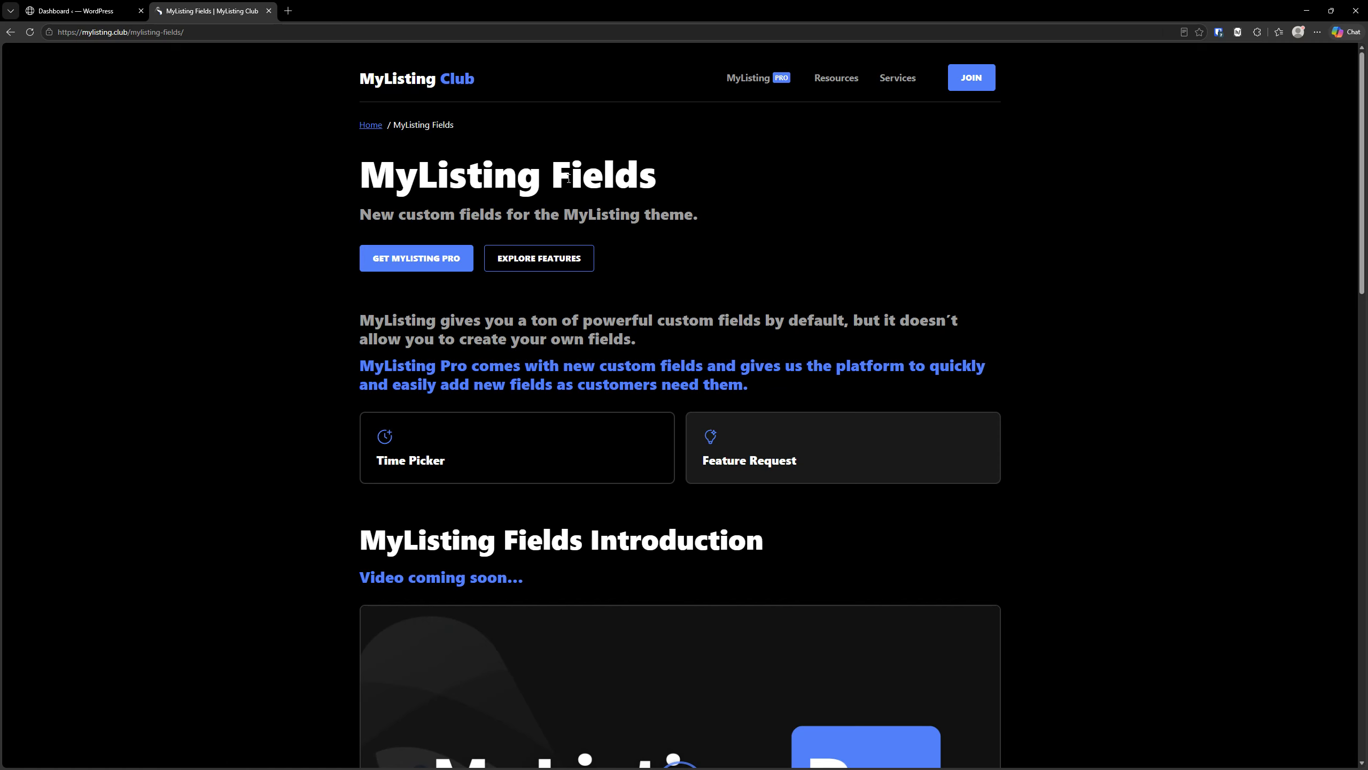
- Expand the Time Picker Field entry among the MyListing Fields module features to read its uses
scroll(488, 360, "down", 15)
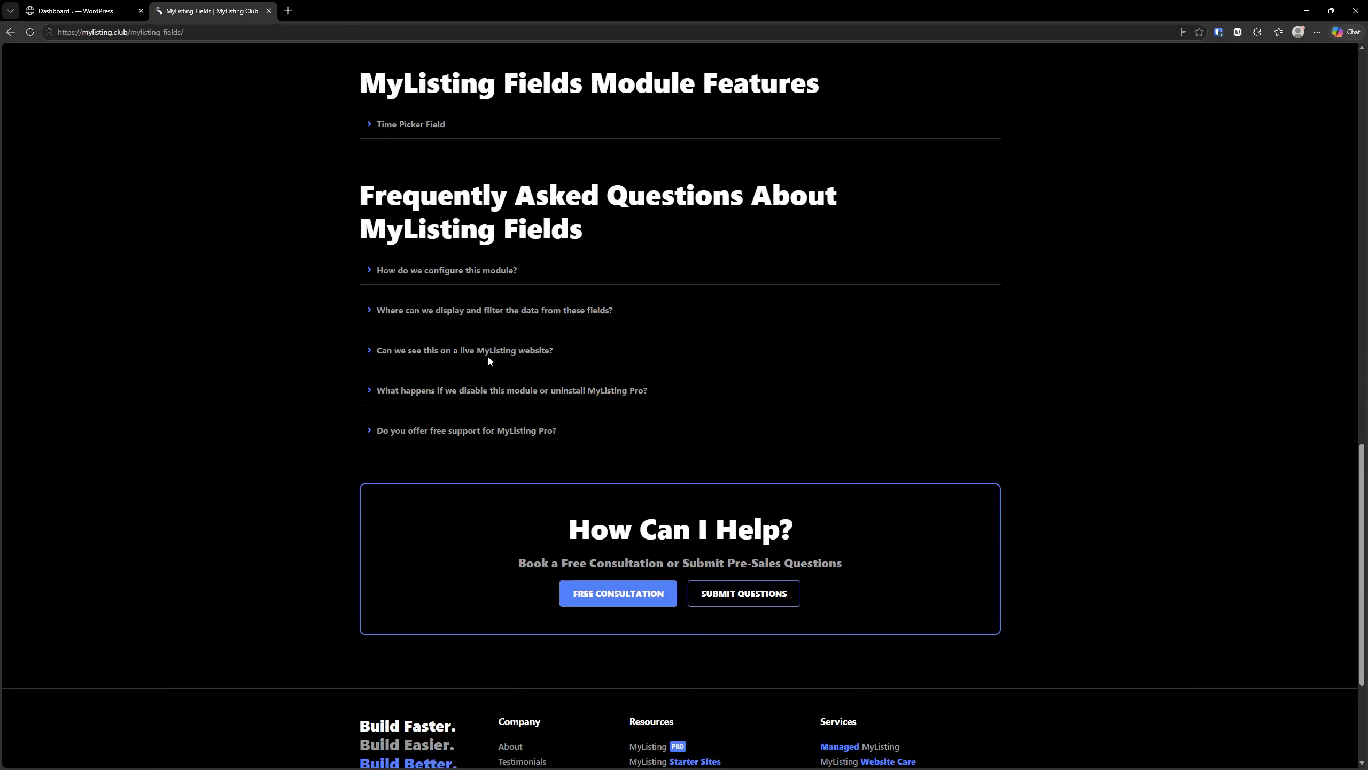
scroll(489, 359, "up", 3)
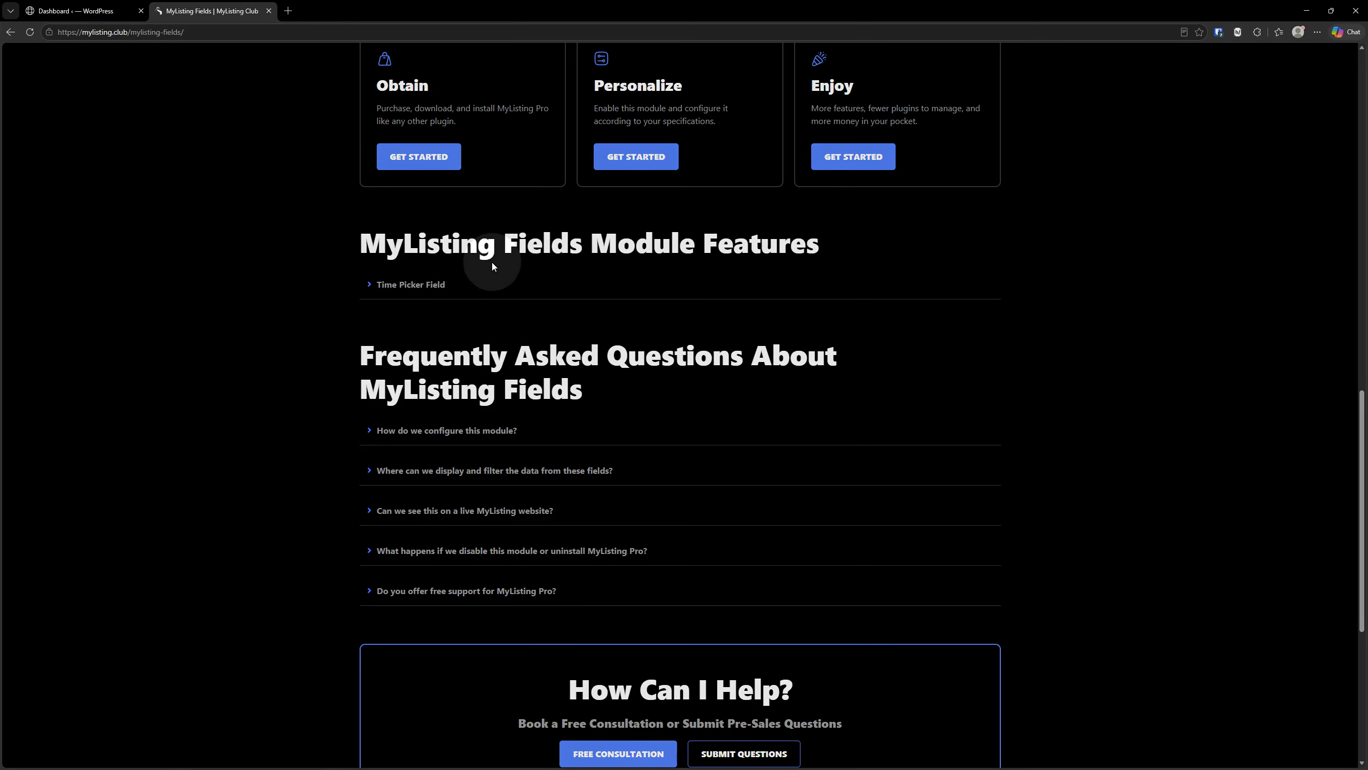
left_click(382, 285)
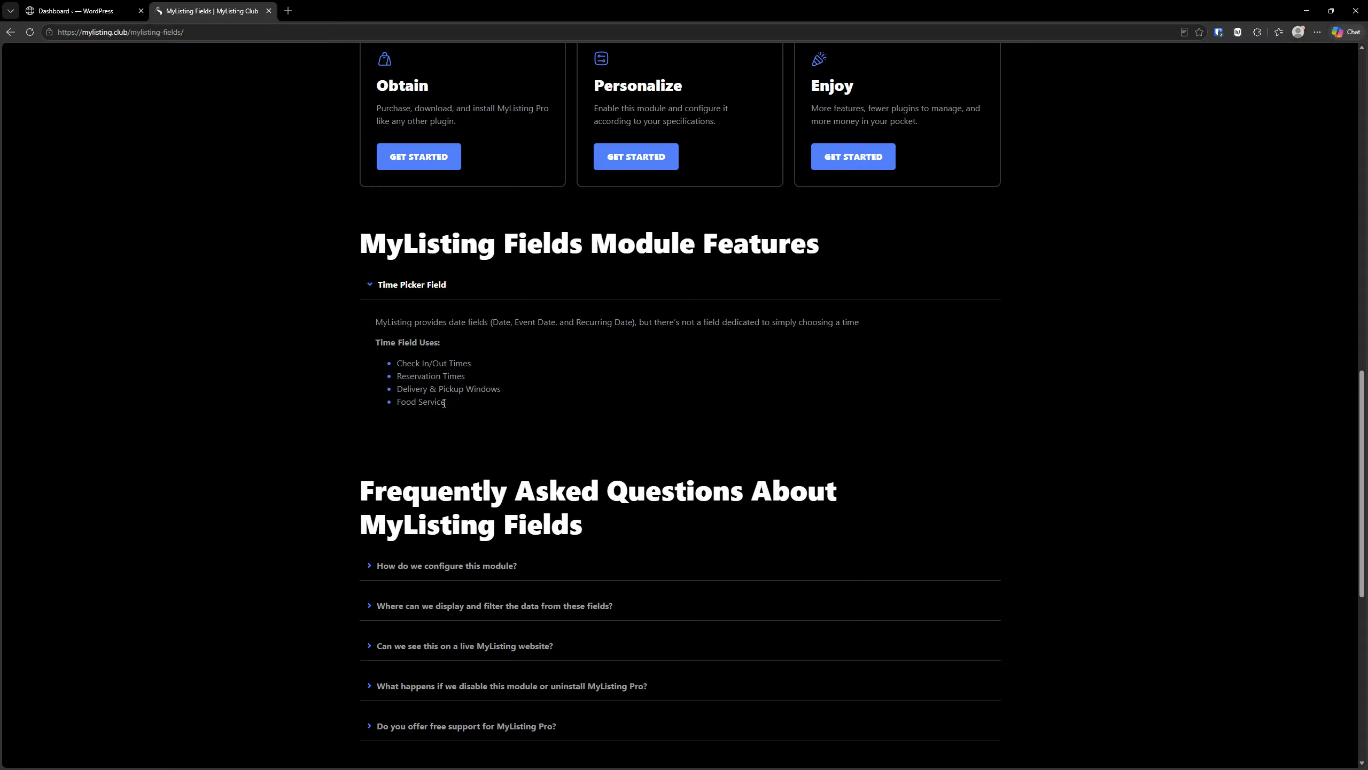
- Read the MyListing Fields FAQ answers on configuration, display and filtering, live examples, disabling the module and free support
scroll(417, 428, "down", 5)
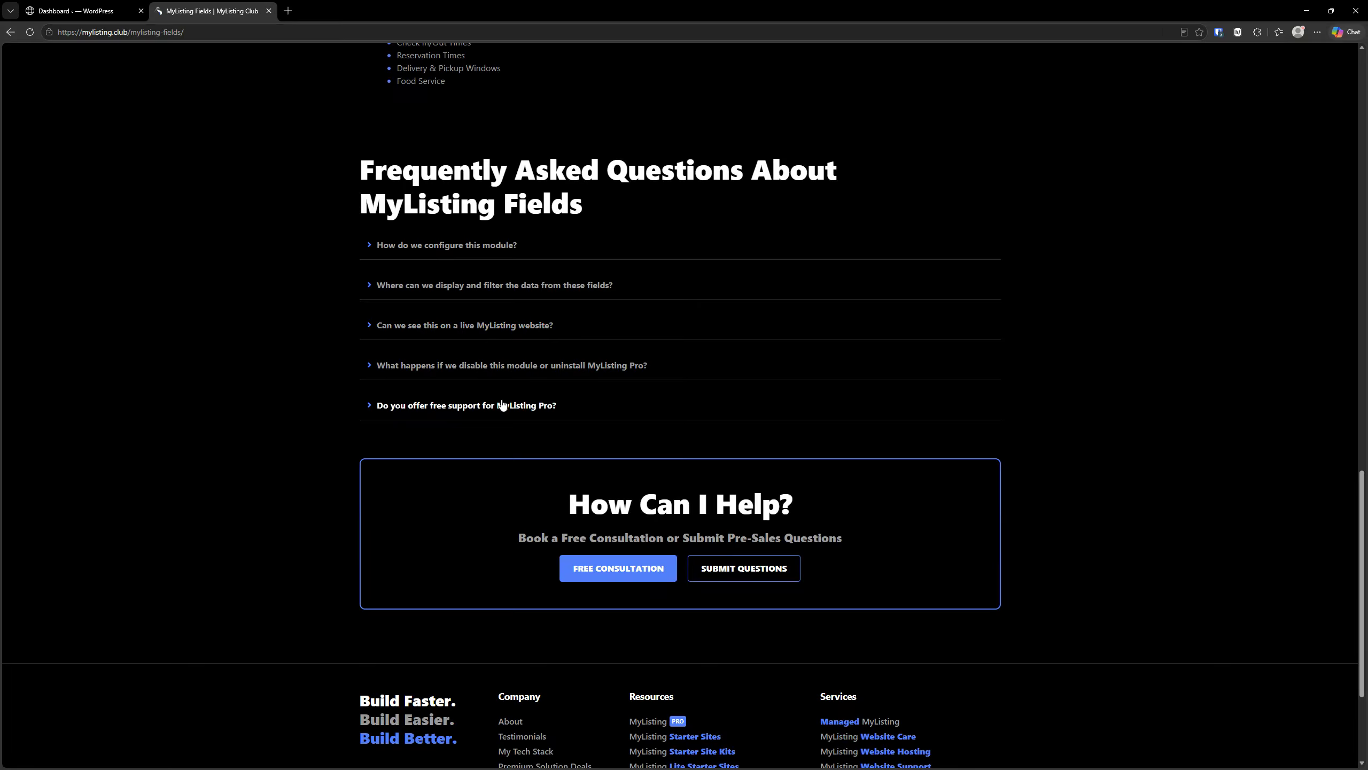
left_click(447, 246)
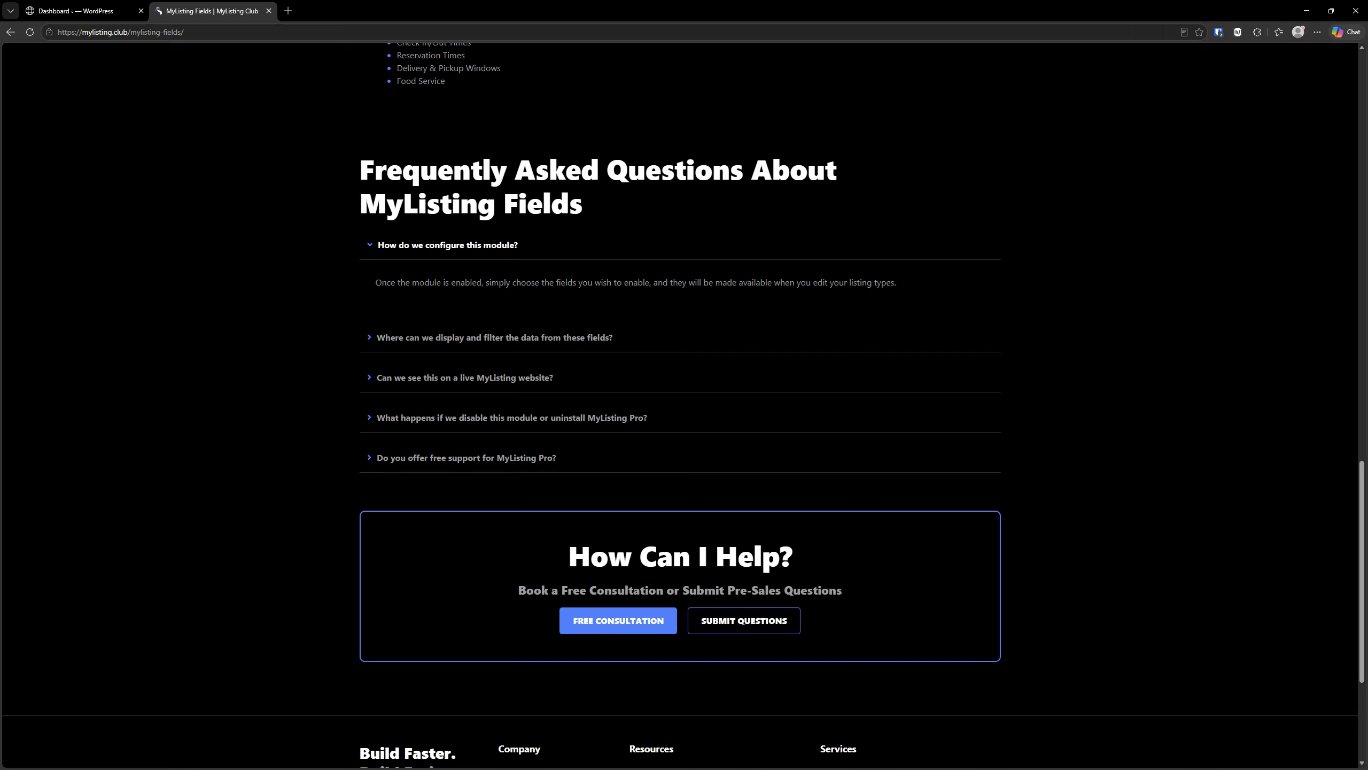
left_click(447, 337)
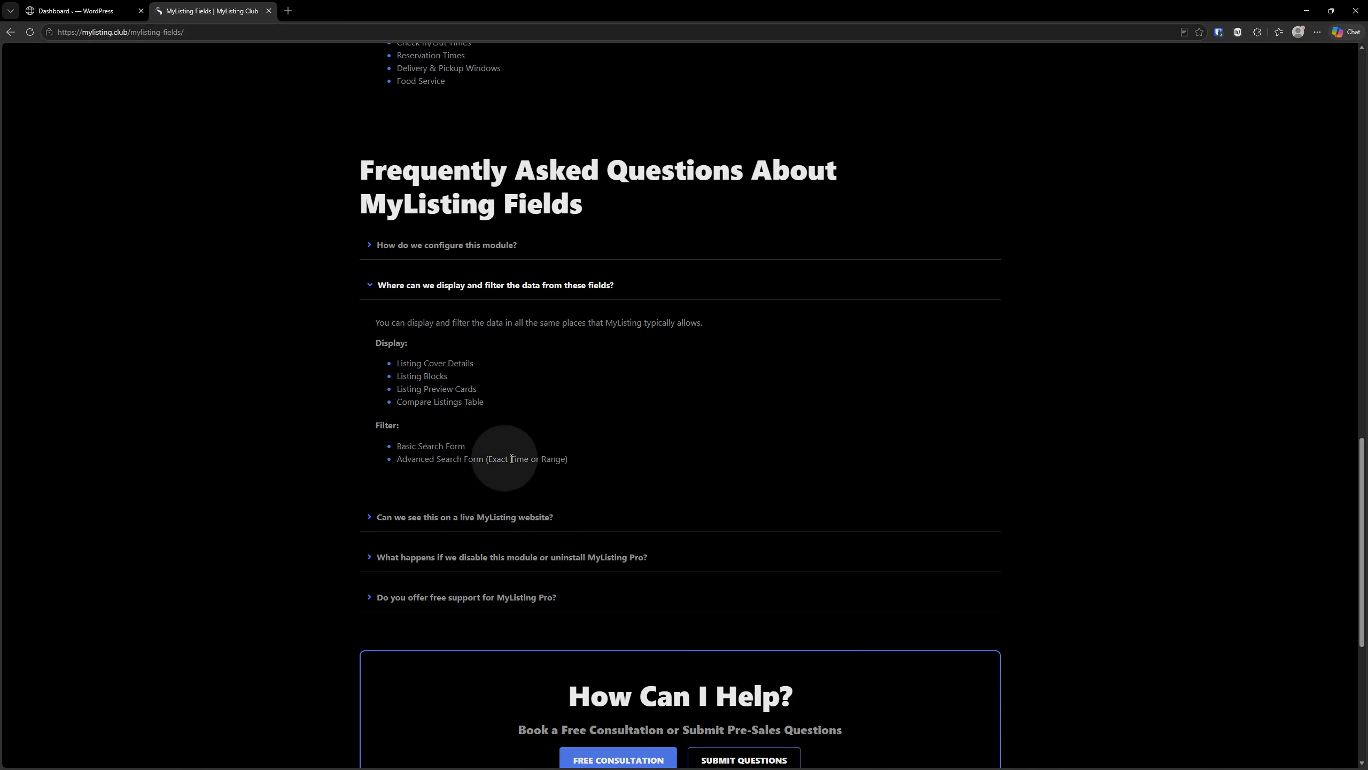
left_click(506, 517)
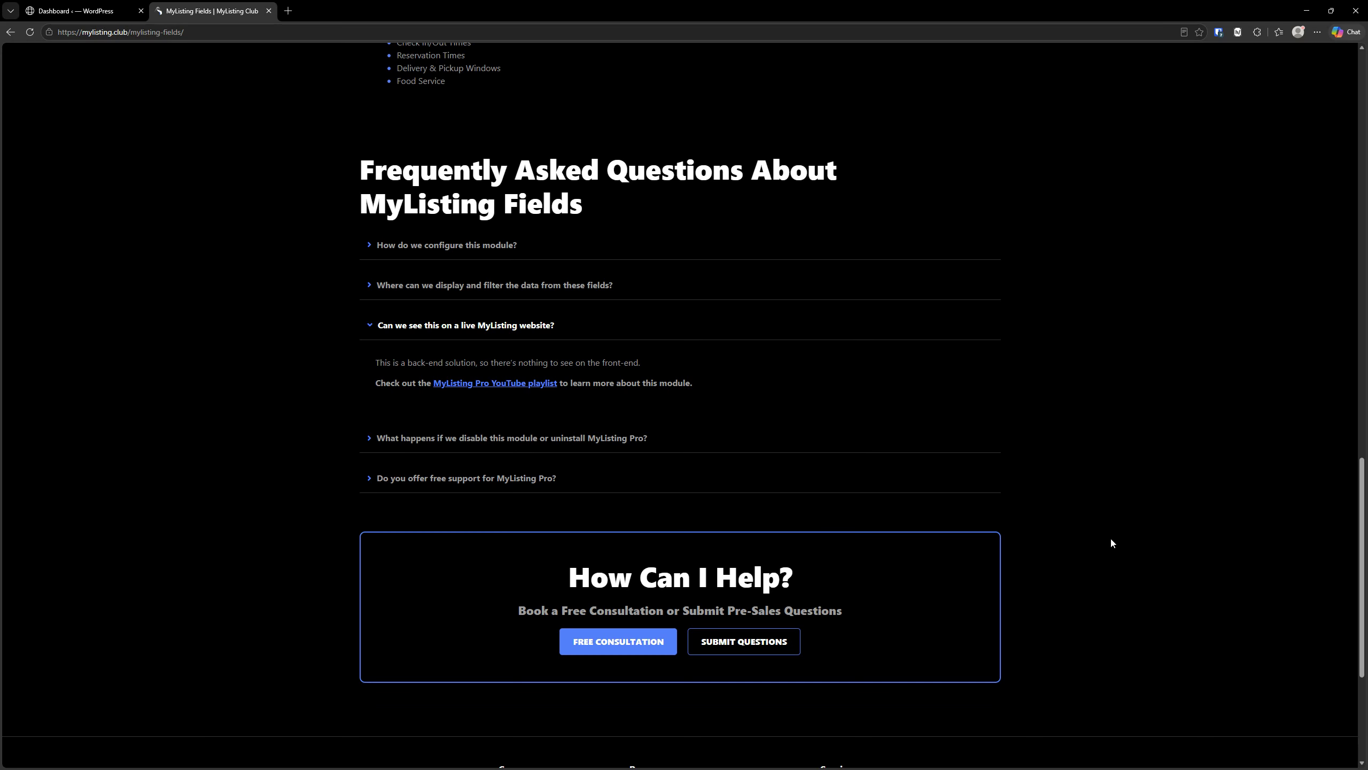
left_click(520, 325)
left_click(421, 374)
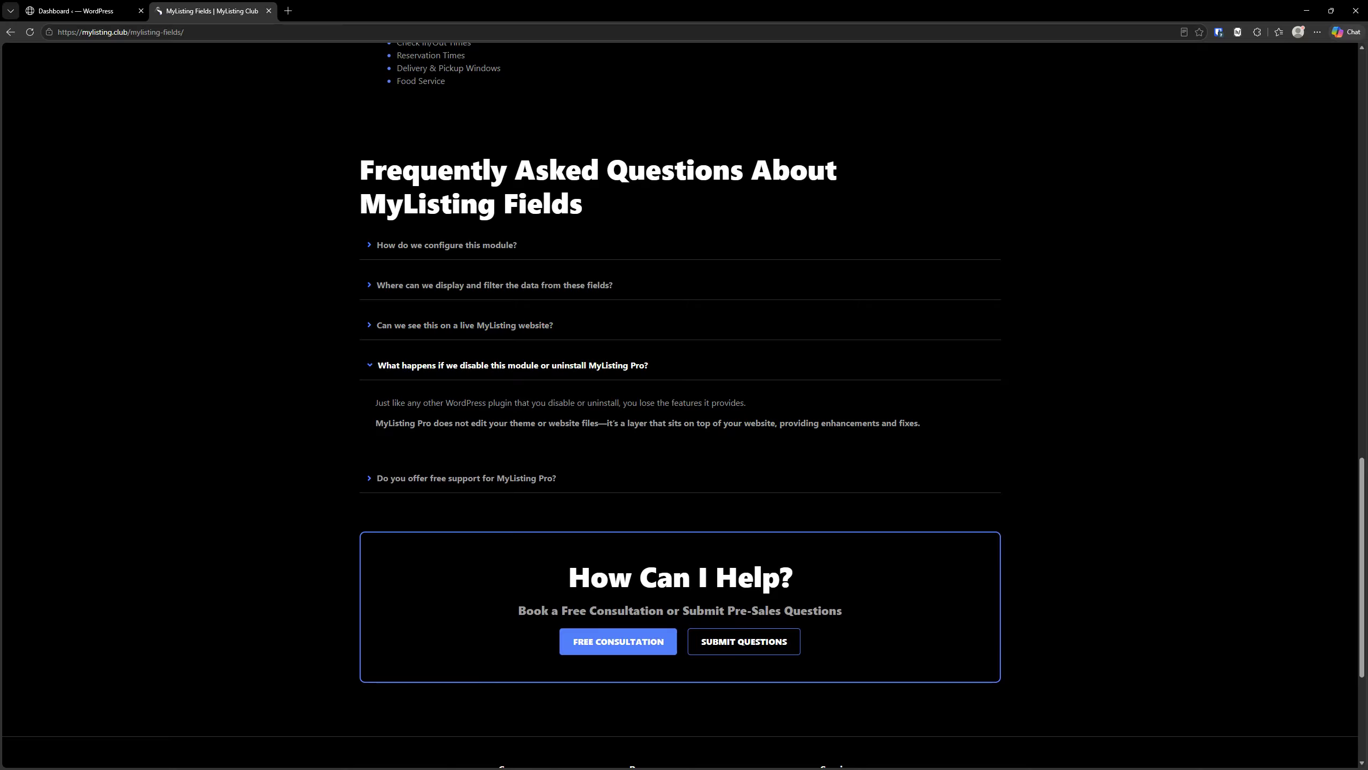
left_click(446, 478)
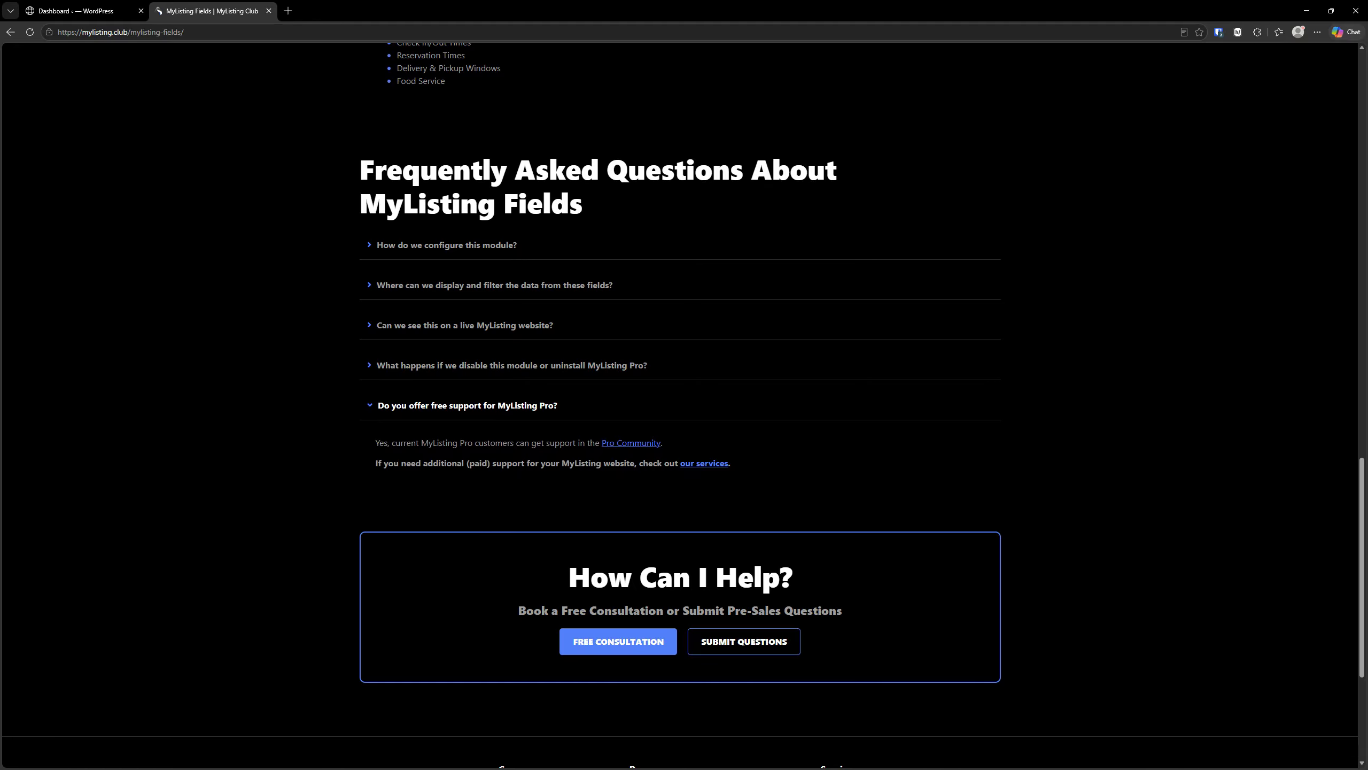
scroll(885, 472, "up", 20)
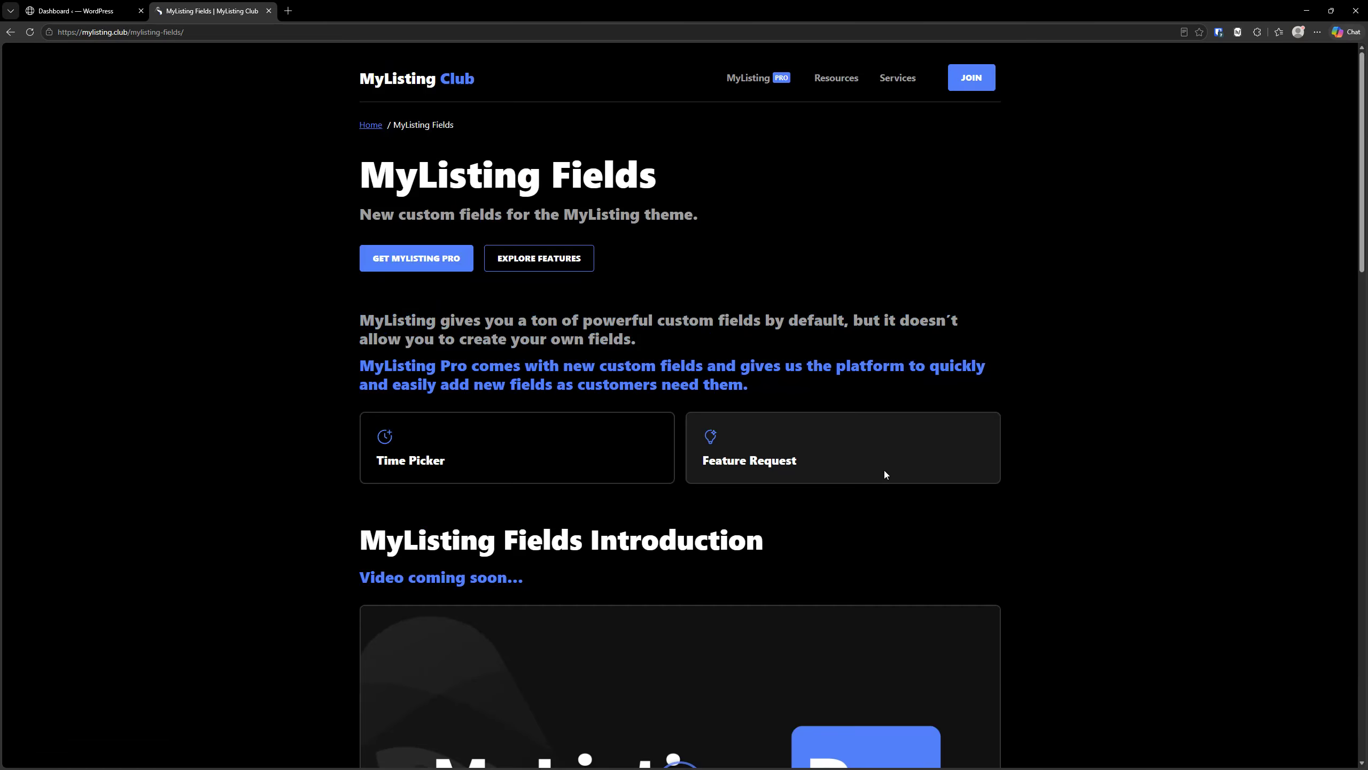
- Switch to the WordPress dashboard and open the MyListing Fields module configuration in MyListing Pro
left_click(75, 11)
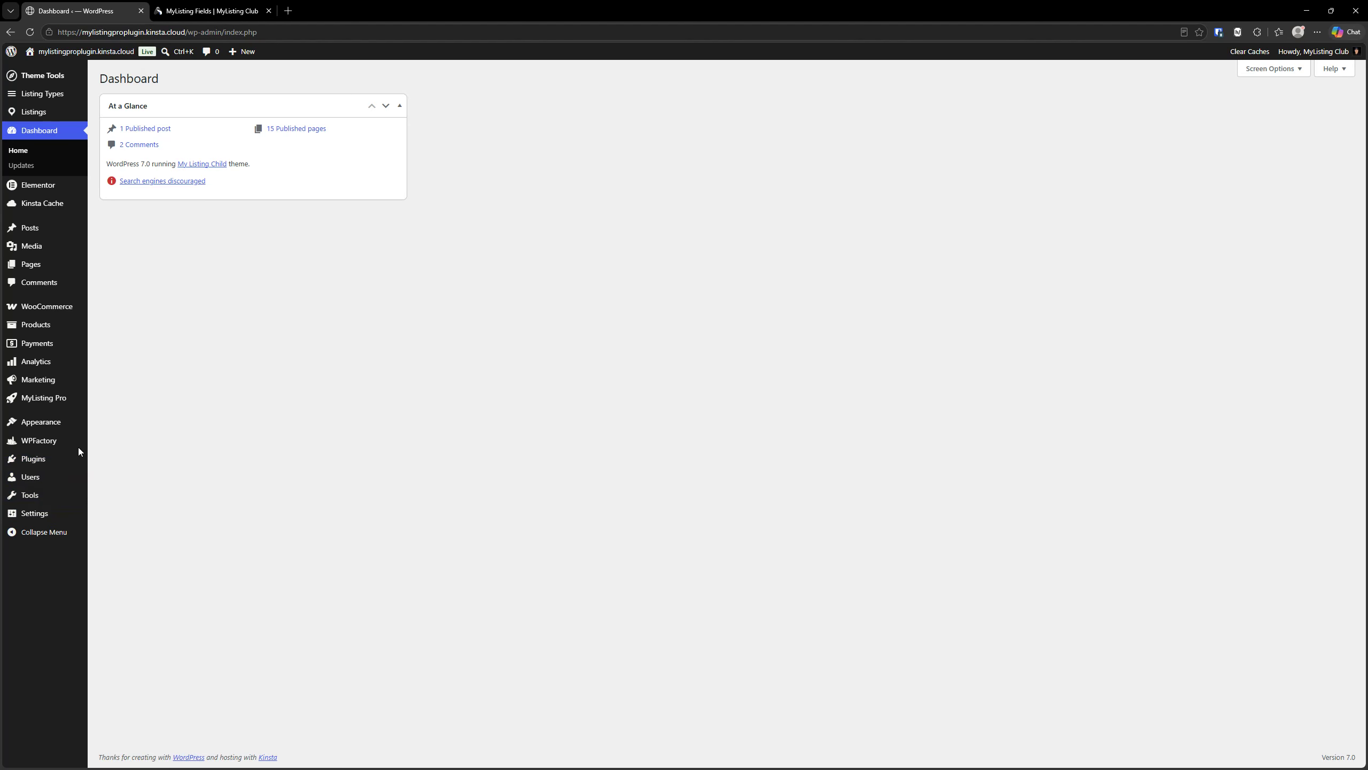
left_click(52, 405)
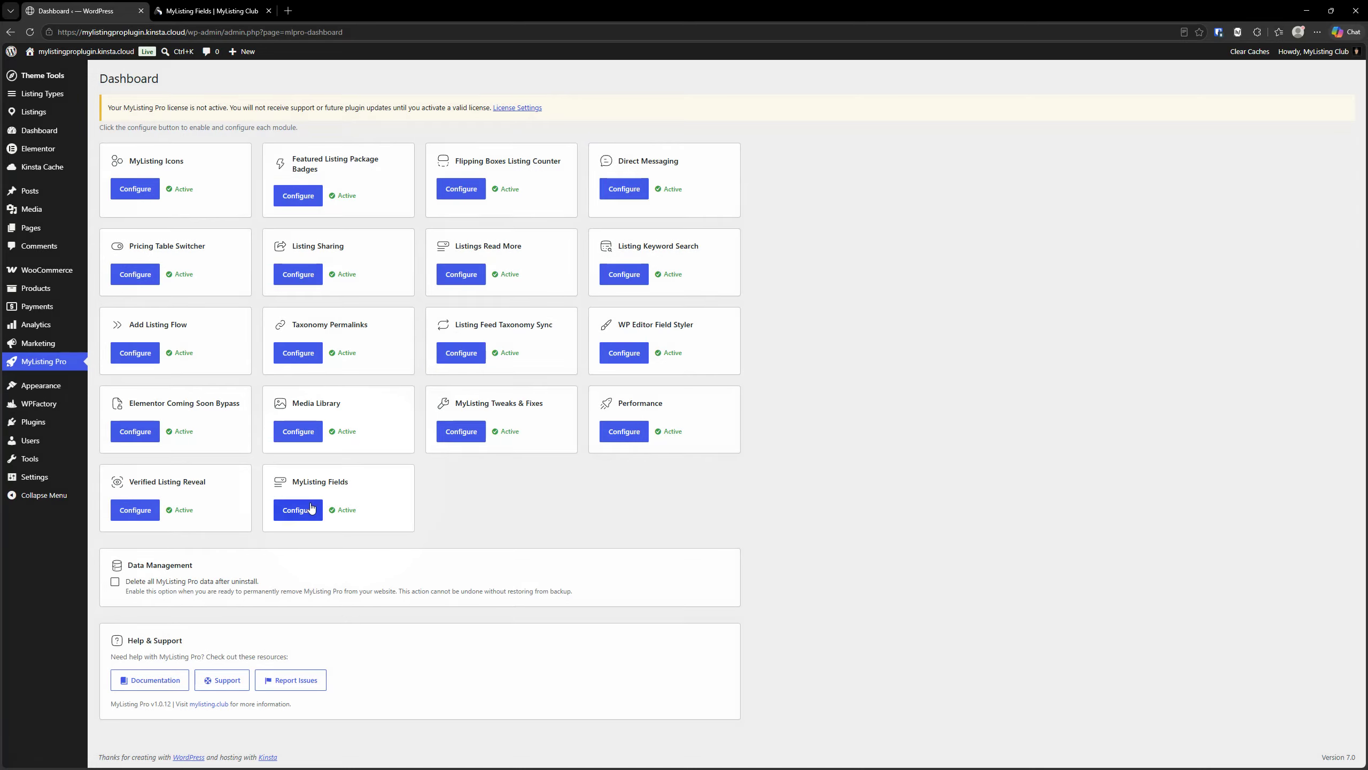
left_click(311, 509)
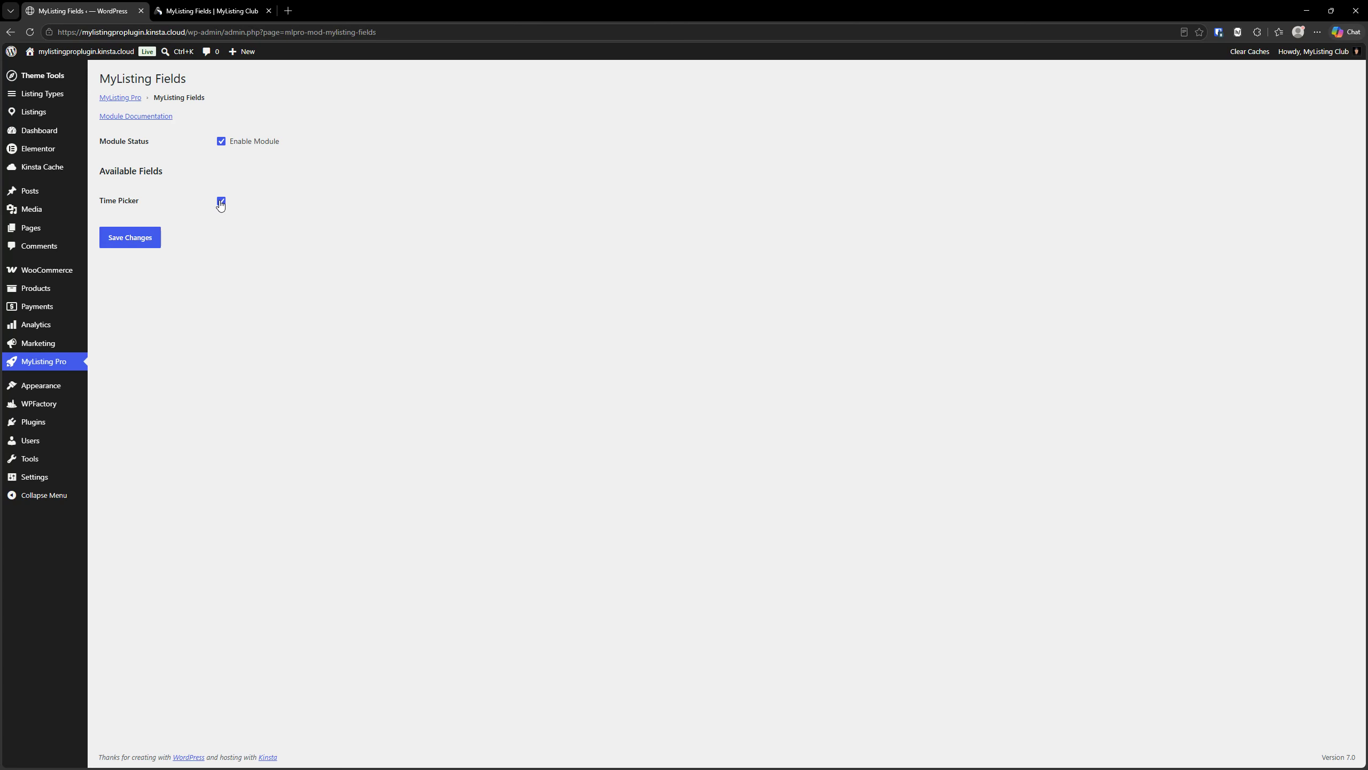
- Open the LT1 listing type for editing and show its Fields settings
left_click(52, 101)
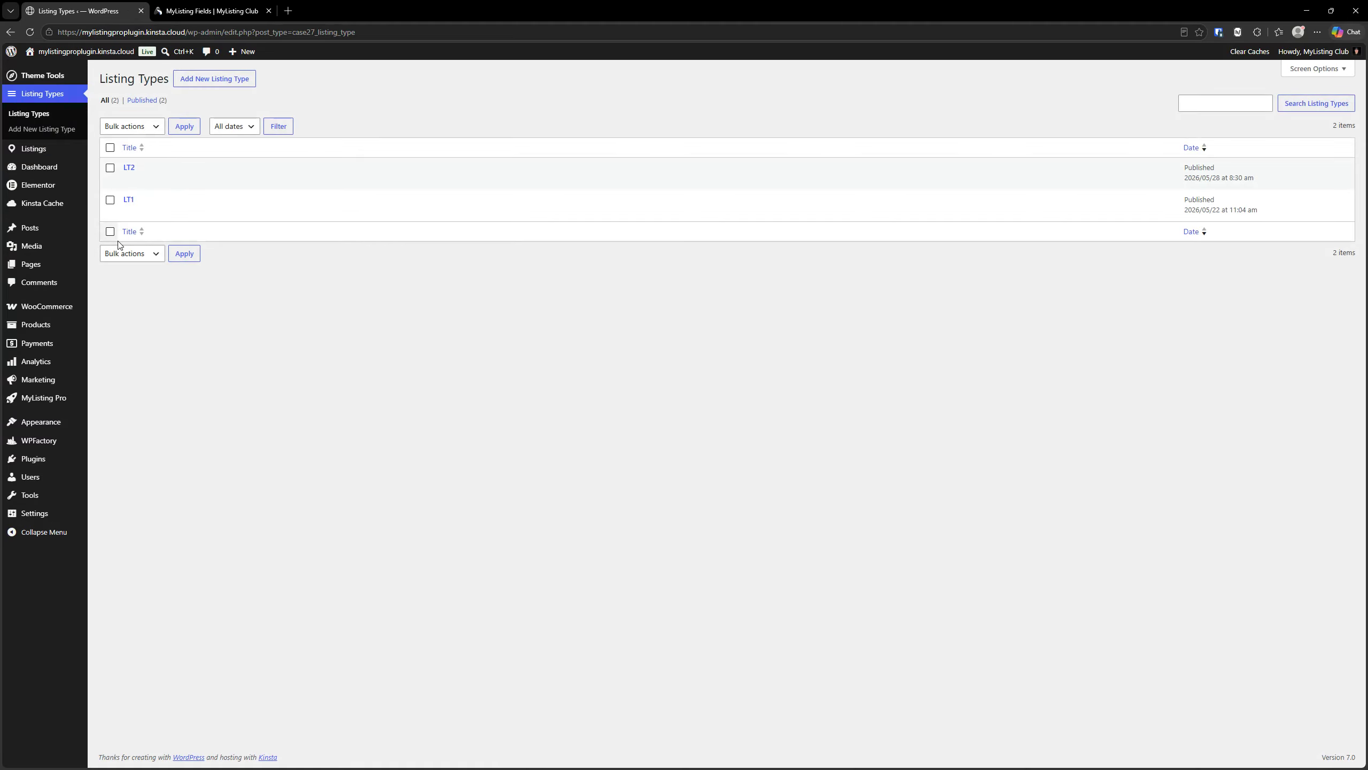
left_click(130, 200)
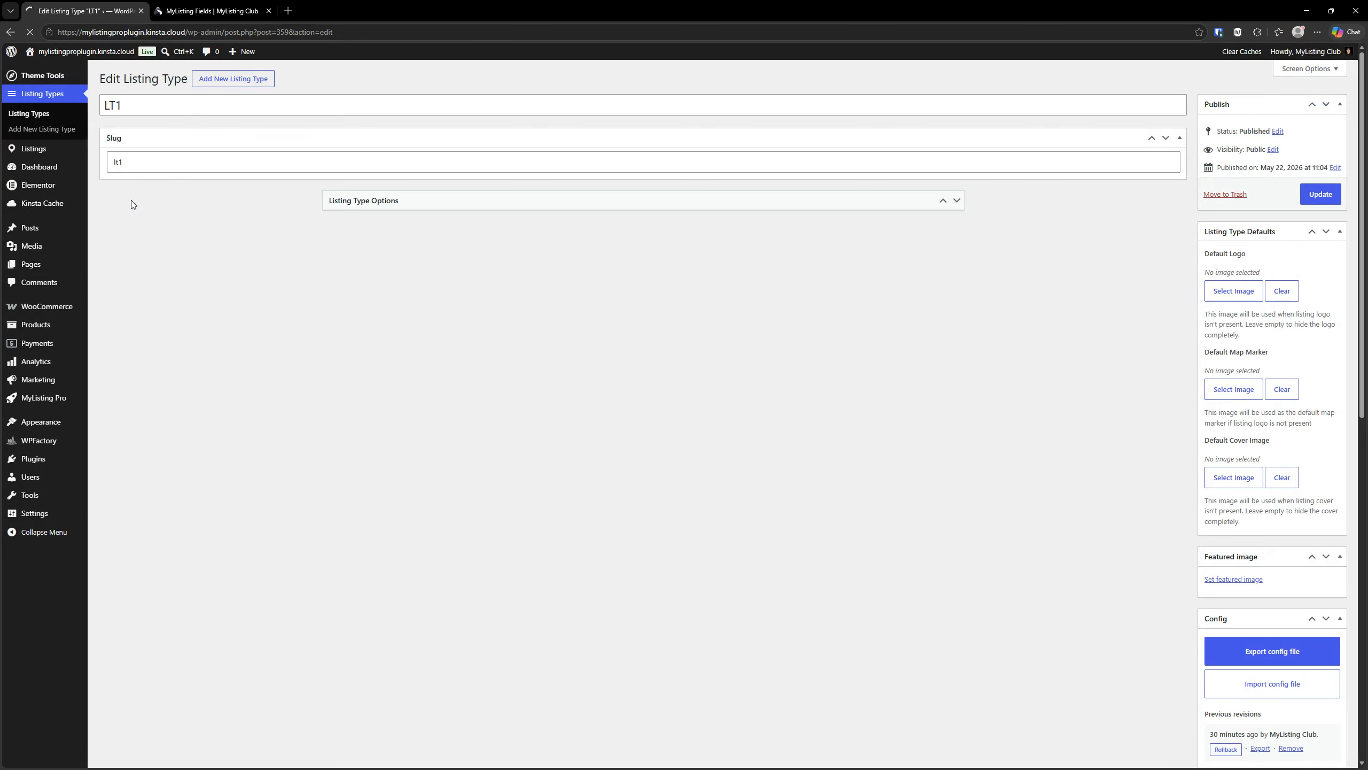
left_click(501, 261)
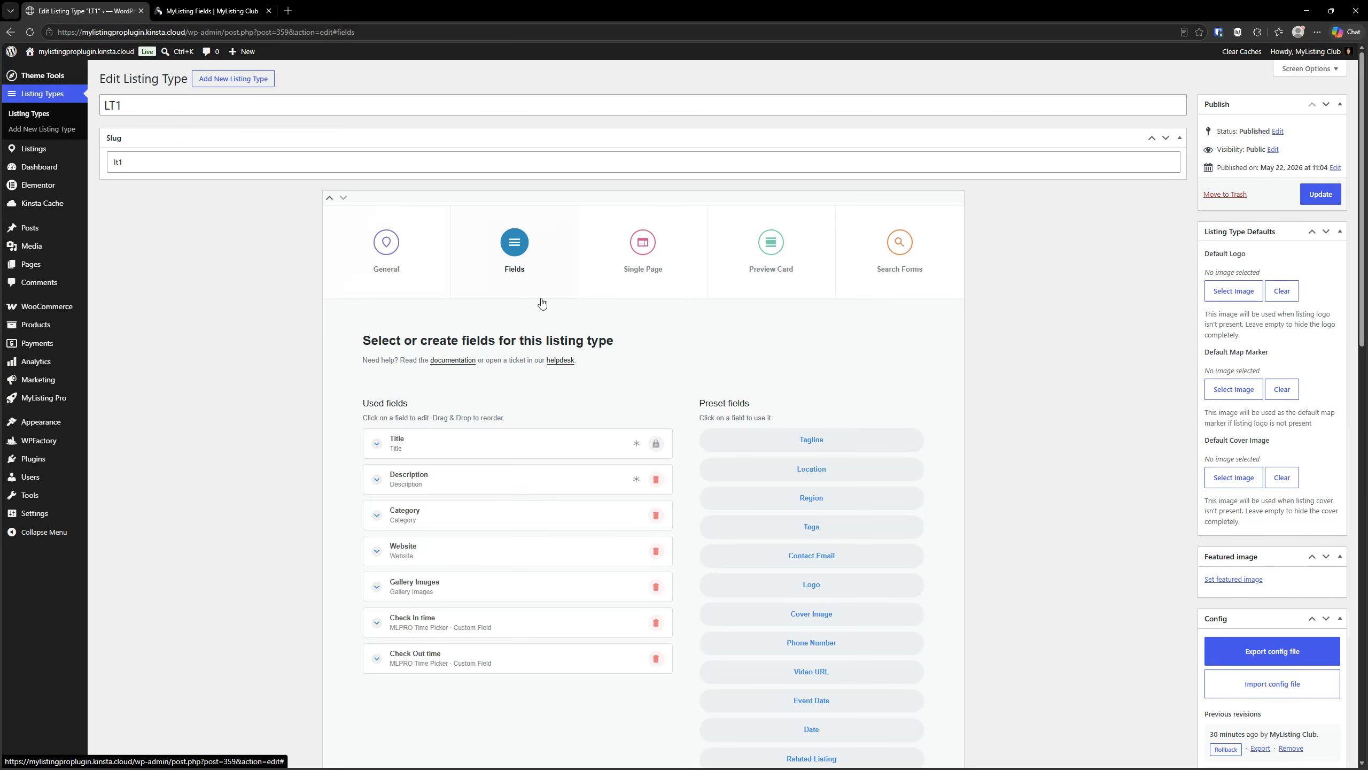
- Locate the MLPRO Time Picker among the custom field types available for the LT1 listing type
scroll(651, 367, "down", 15)
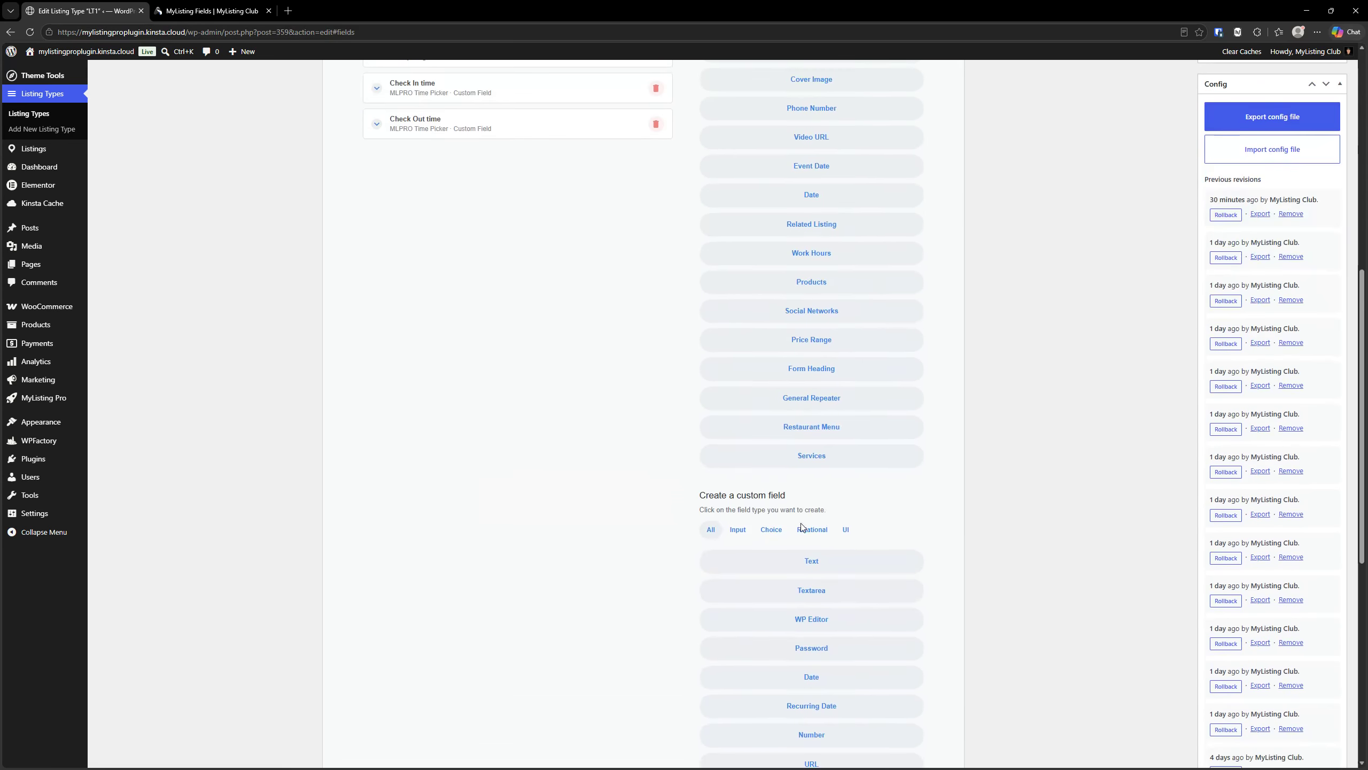
scroll(801, 524, "down", 5)
left_click(820, 439)
left_click(820, 439)
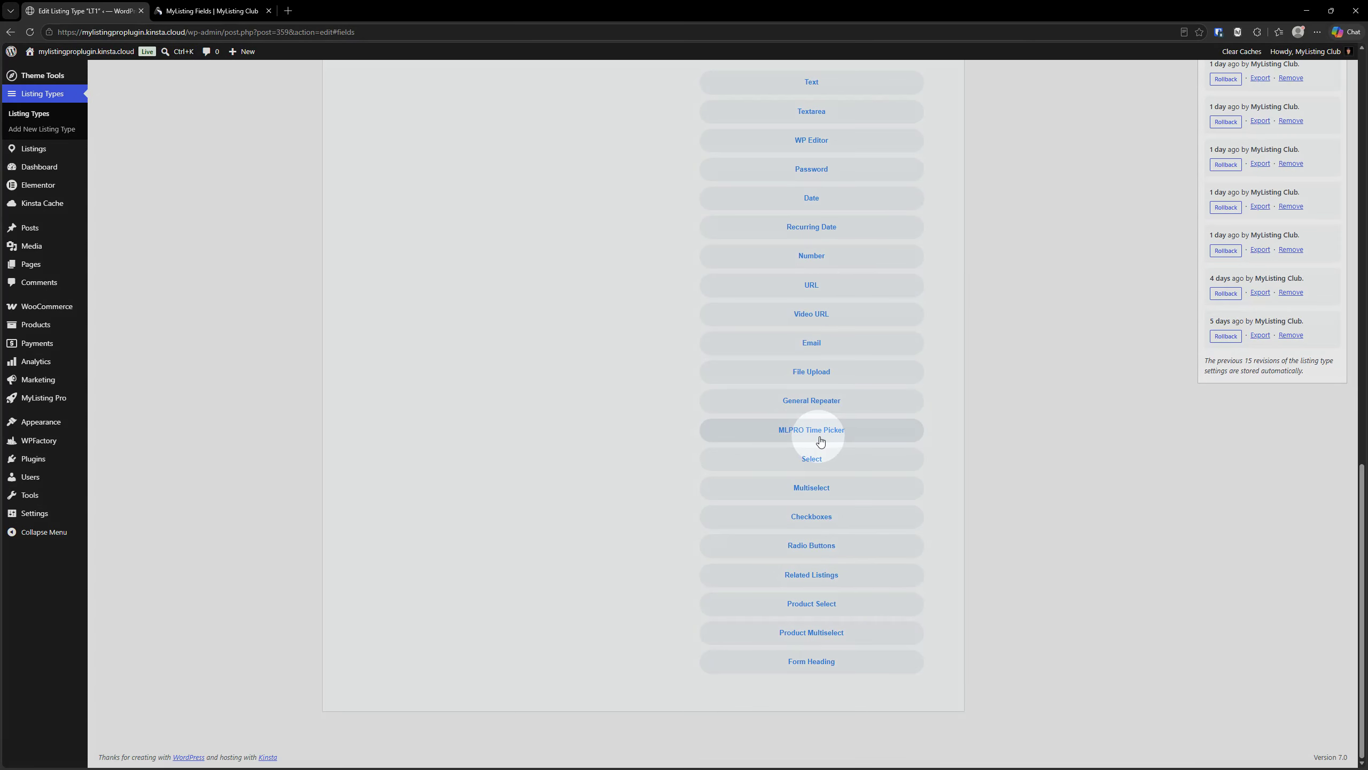
scroll(752, 443, "up", 5)
scroll(753, 443, "down", 3)
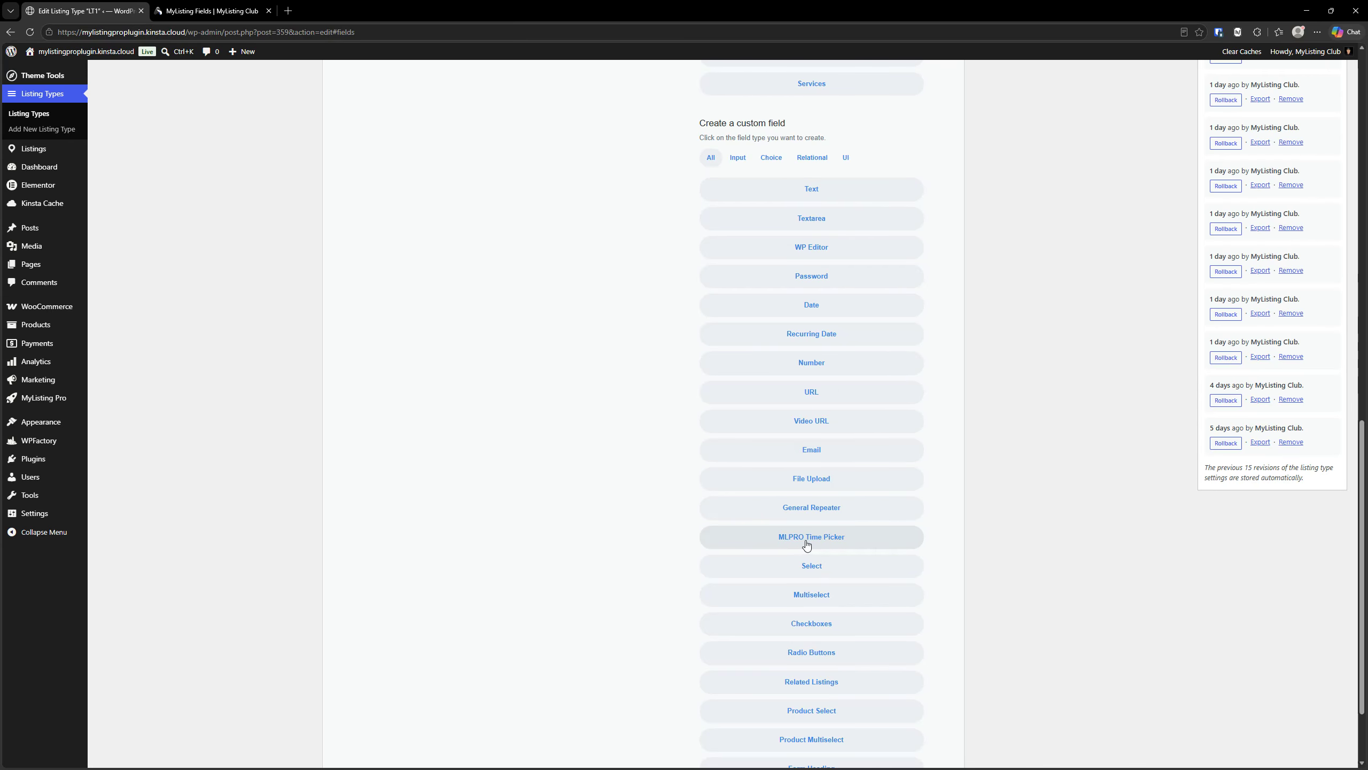
left_click(763, 539)
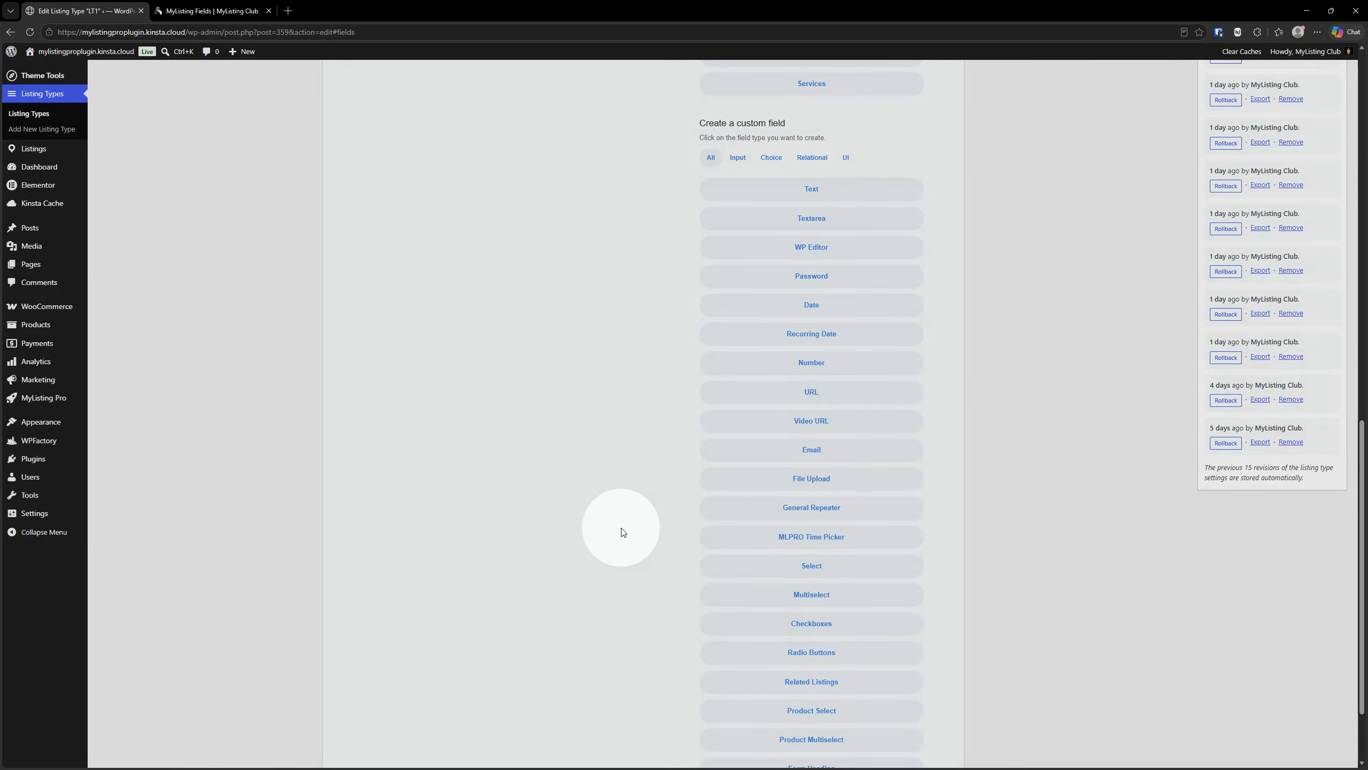
scroll(617, 539, "up", 13)
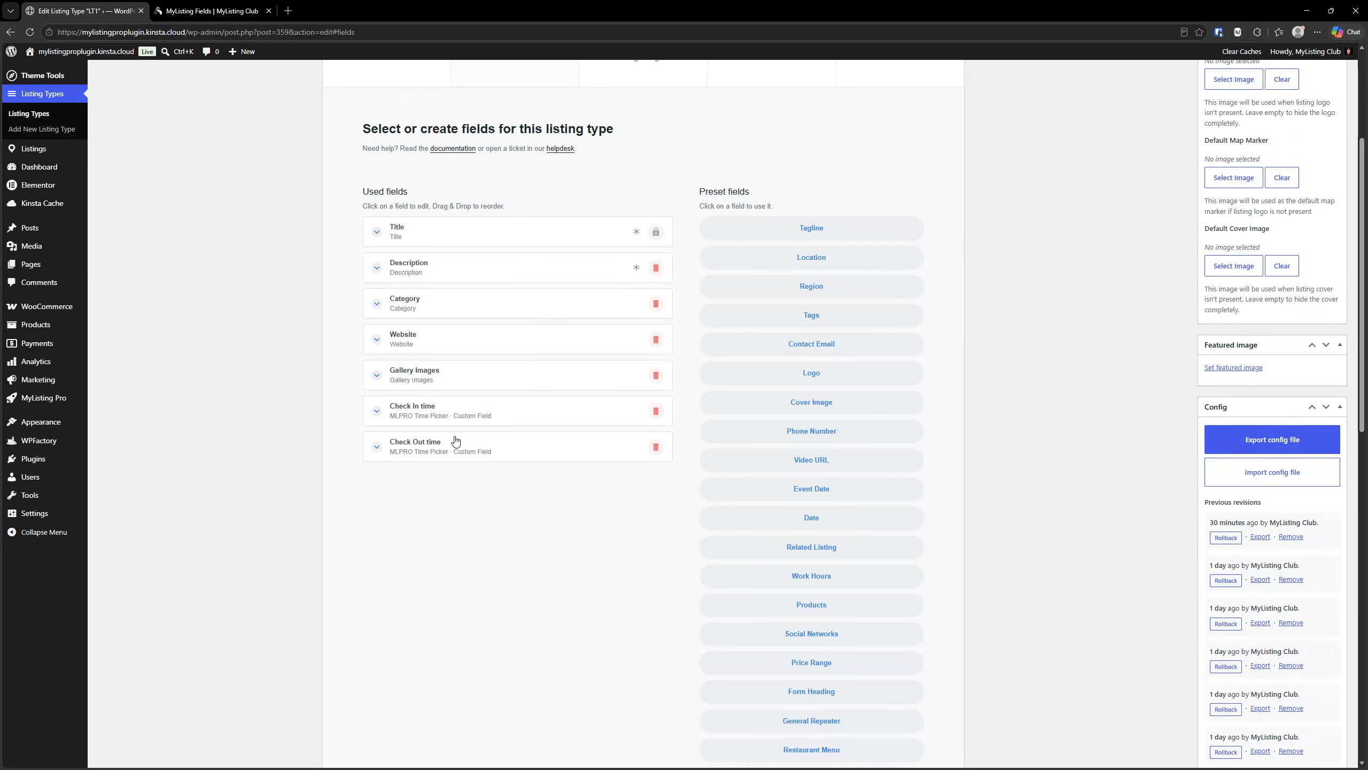
- Review the settings of the Check In time and Check Out time fields, and collapse the Check Out time field
left_click(446, 416)
left_click(447, 416)
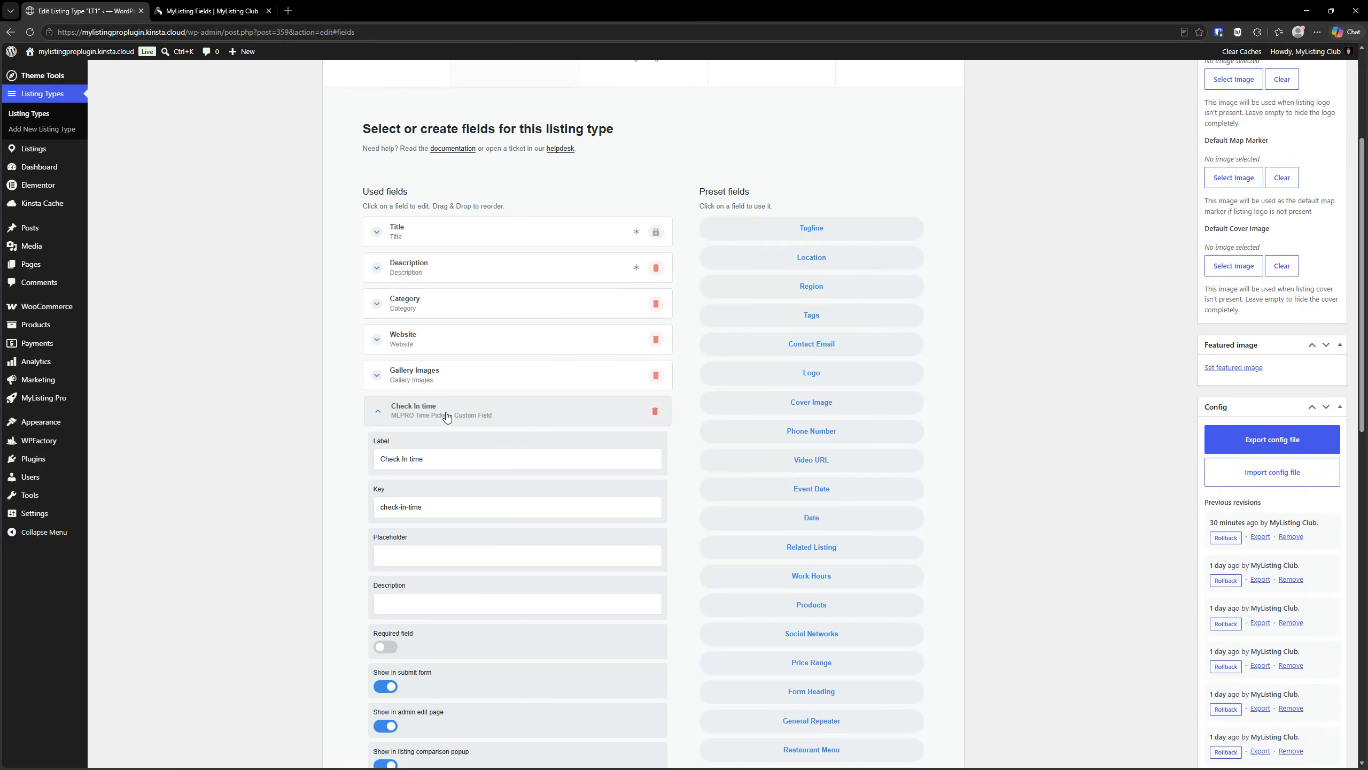
left_click(452, 448)
scroll(452, 451, "down", 3)
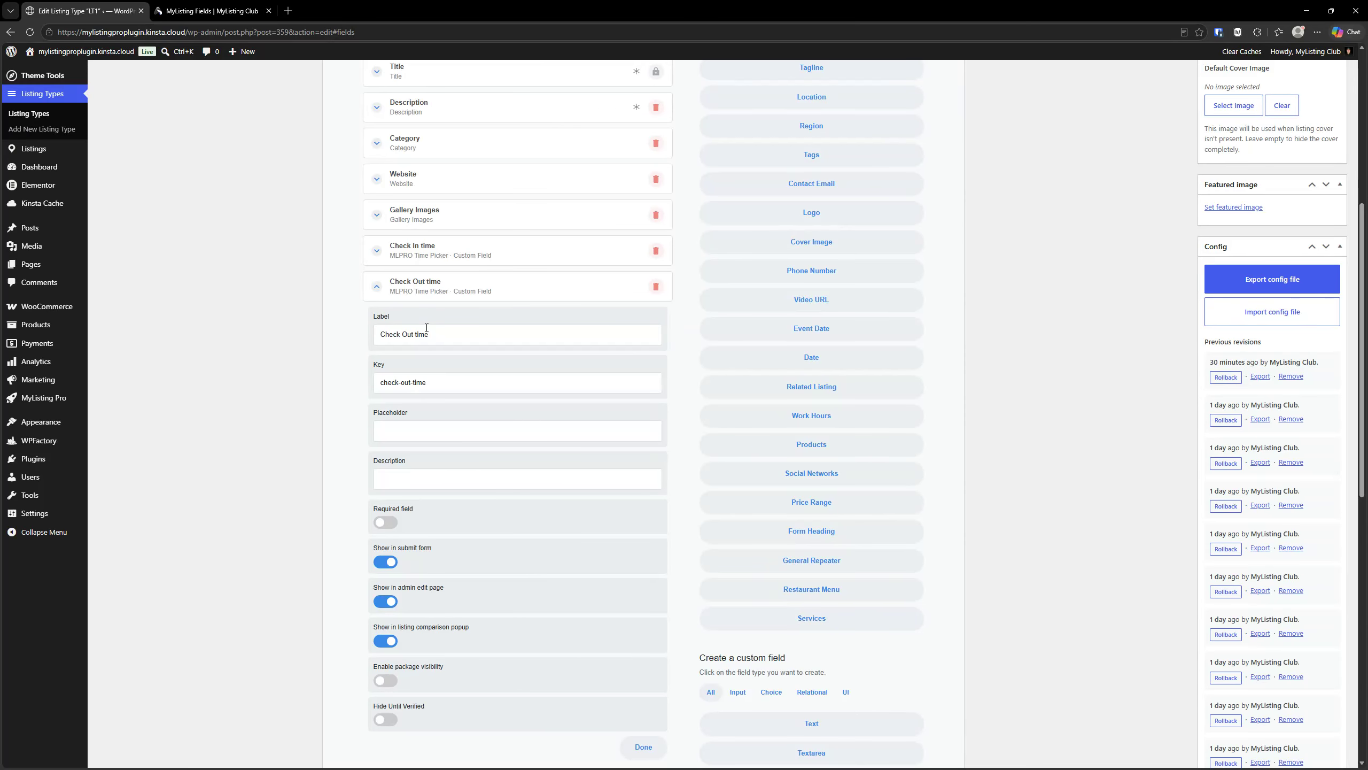
scroll(465, 323, "down", 1)
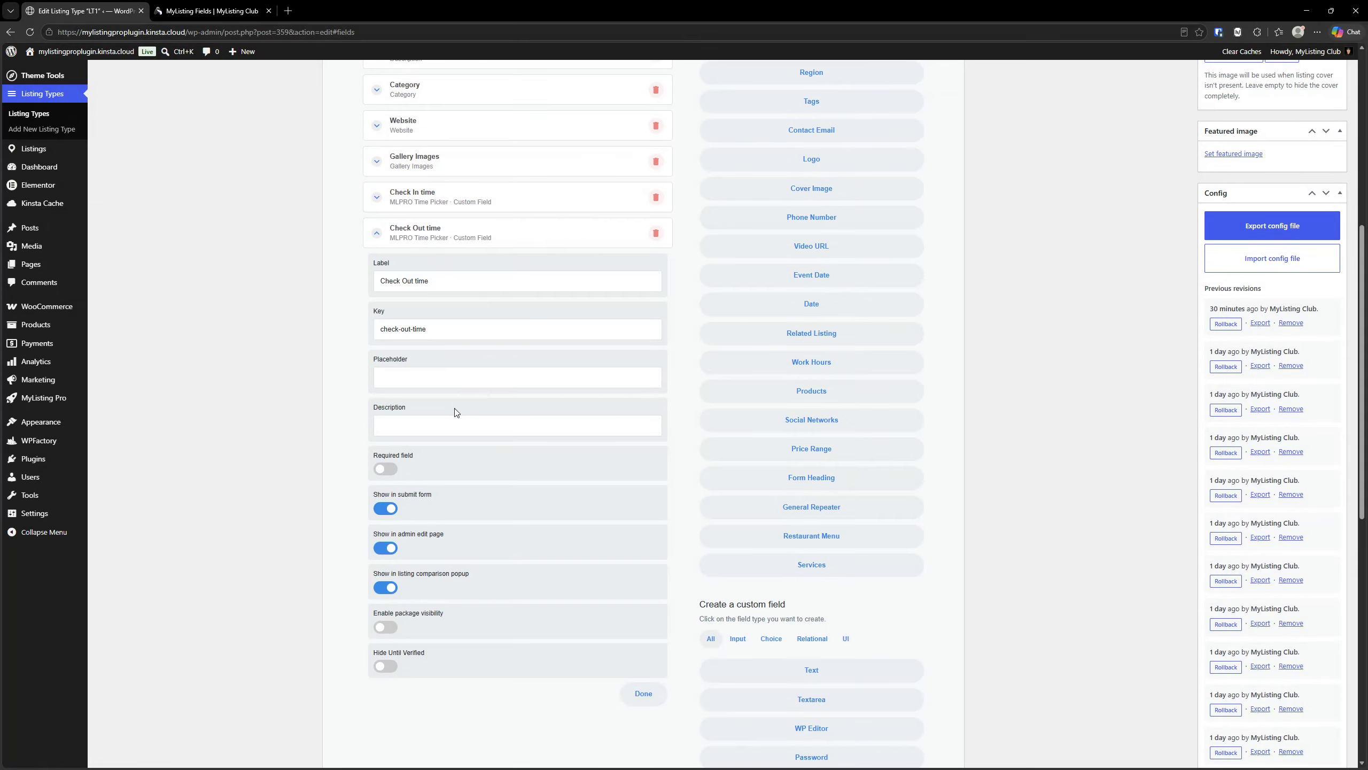
scroll(381, 413, "down", 1)
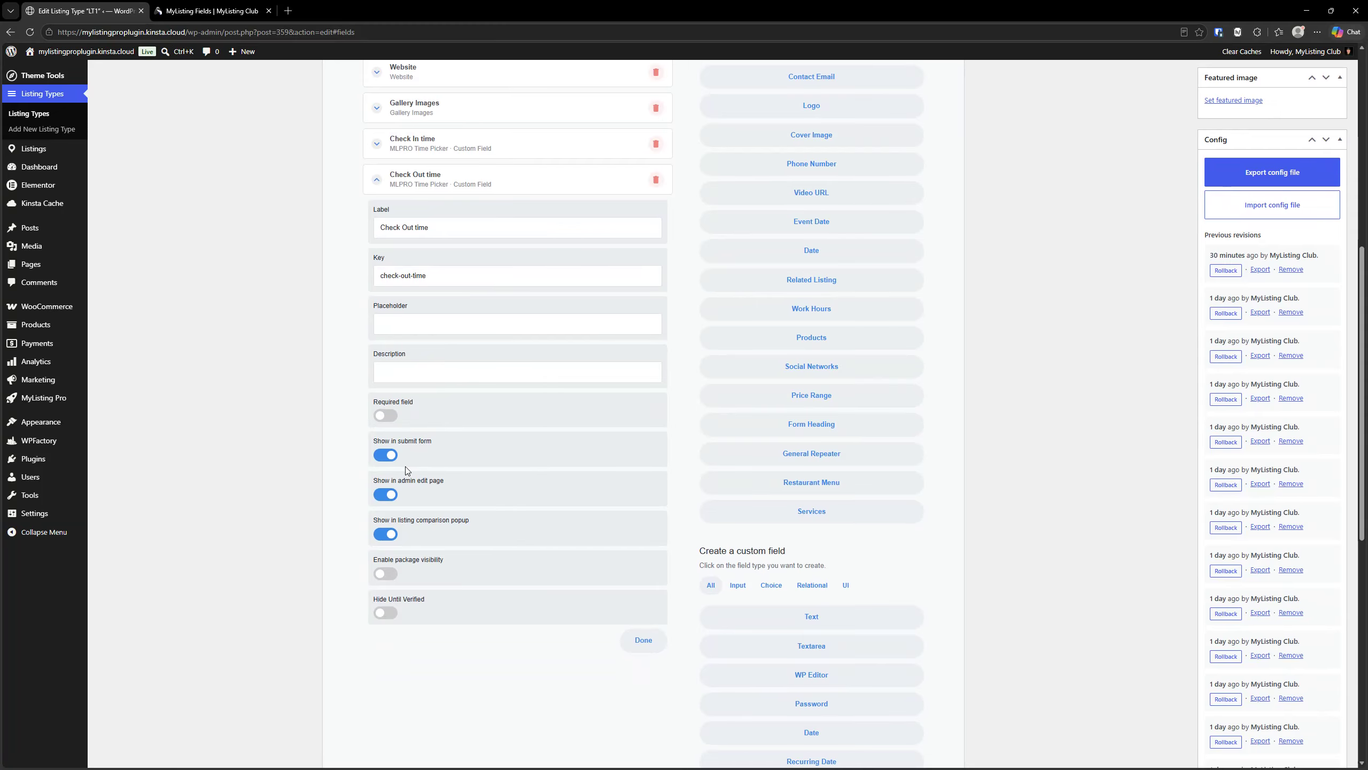
scroll(509, 499, "up", 3)
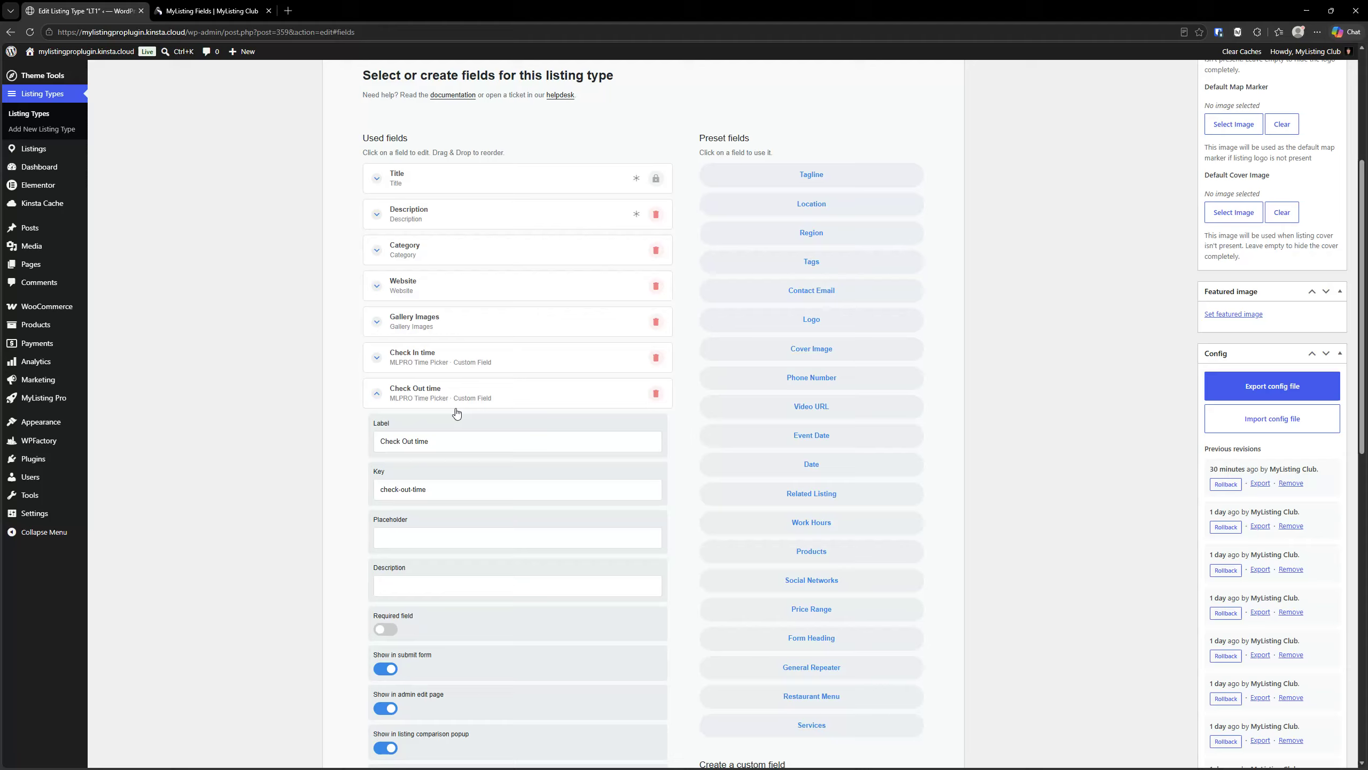
scroll(457, 567, "down", 3)
scroll(457, 566, "up", 1)
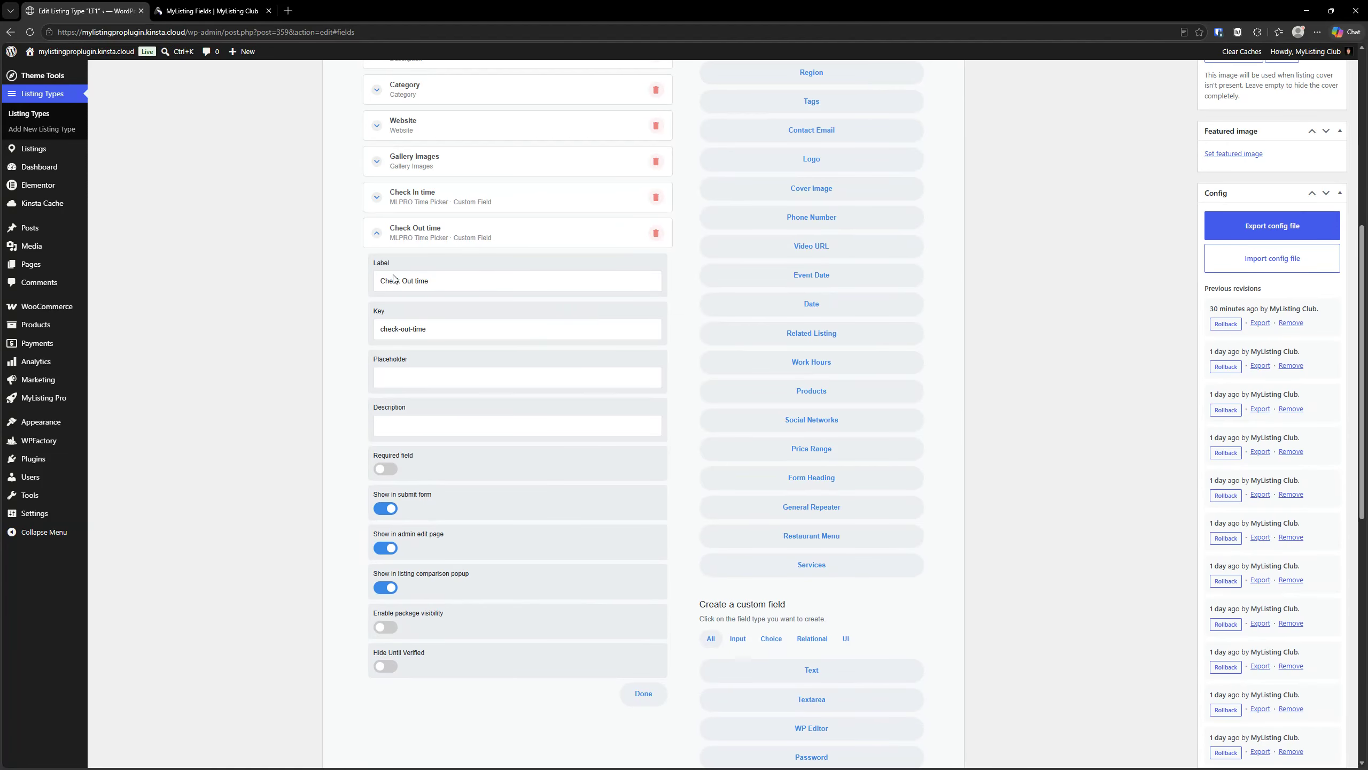
left_click(436, 236)
- Open the cover details in the listing type's Single Page settings
scroll(419, 446, "up", 8)
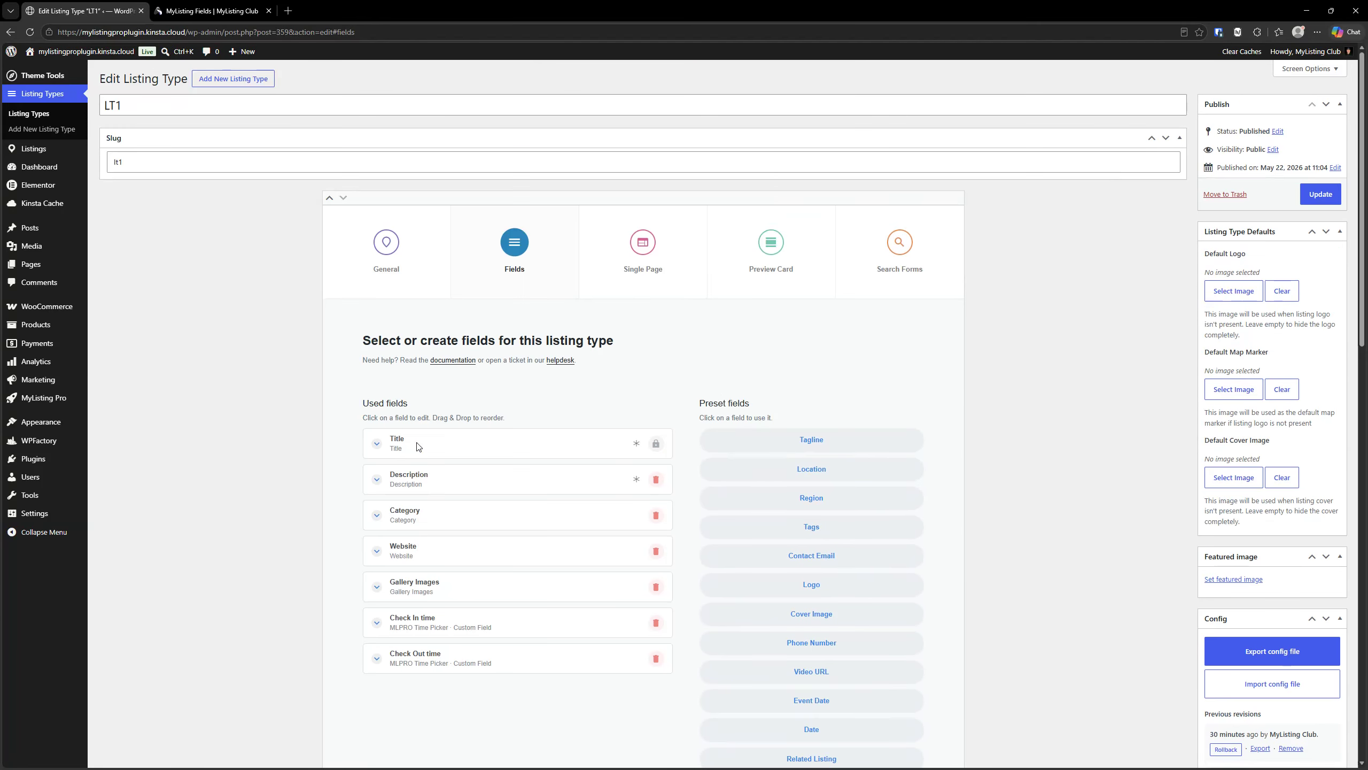
left_click(646, 269)
scroll(618, 305, "down", 1)
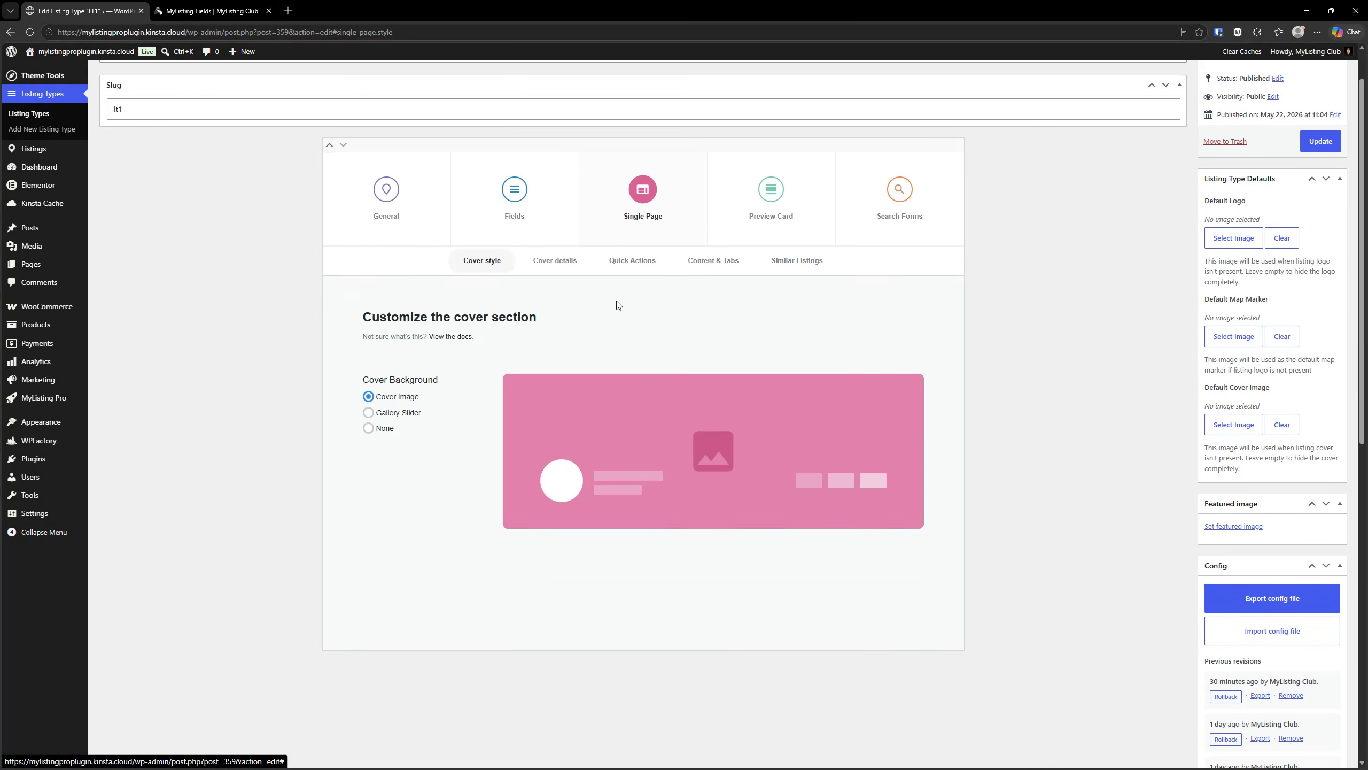
left_click(554, 261)
scroll(552, 315, "down", 4)
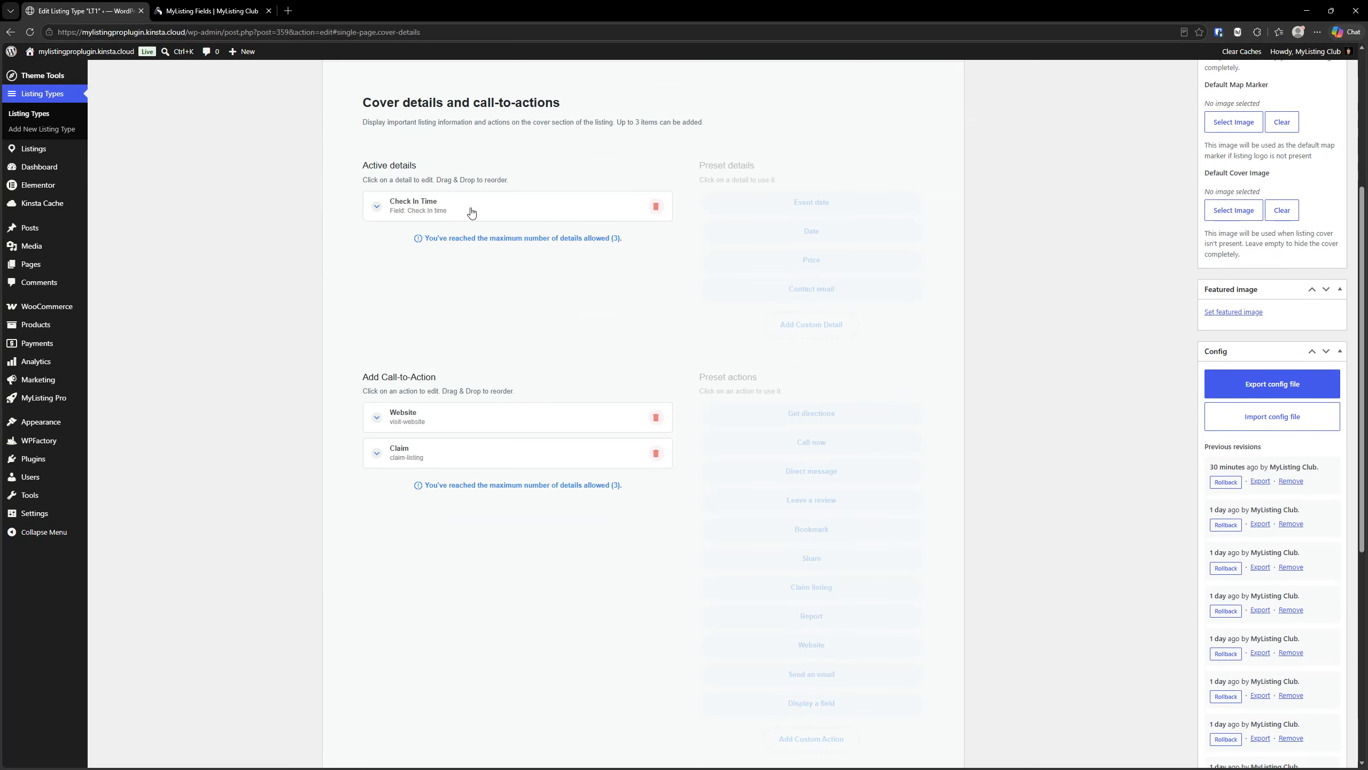
- Examine the Check In Time cover detail and its selectable source fields, and collapse the detail unchanged
left_click(472, 212)
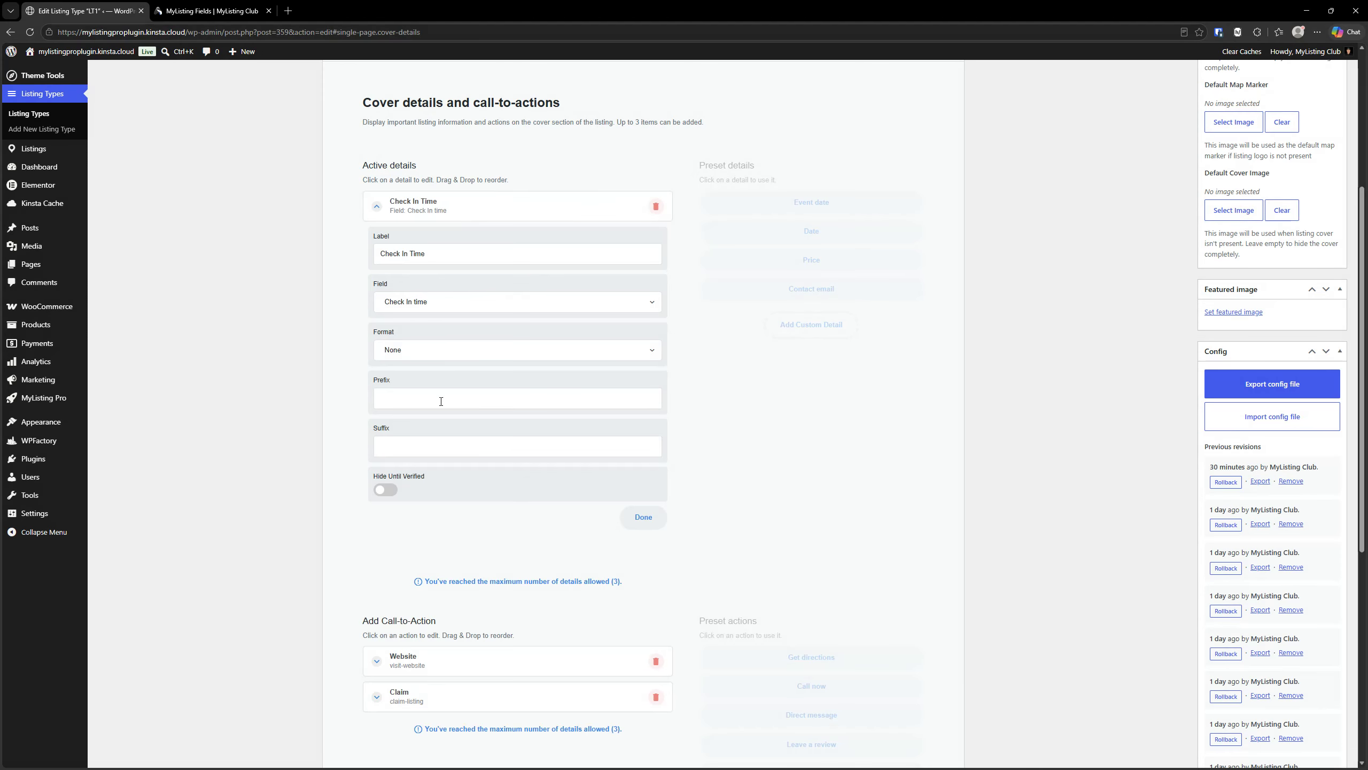
left_click(441, 304)
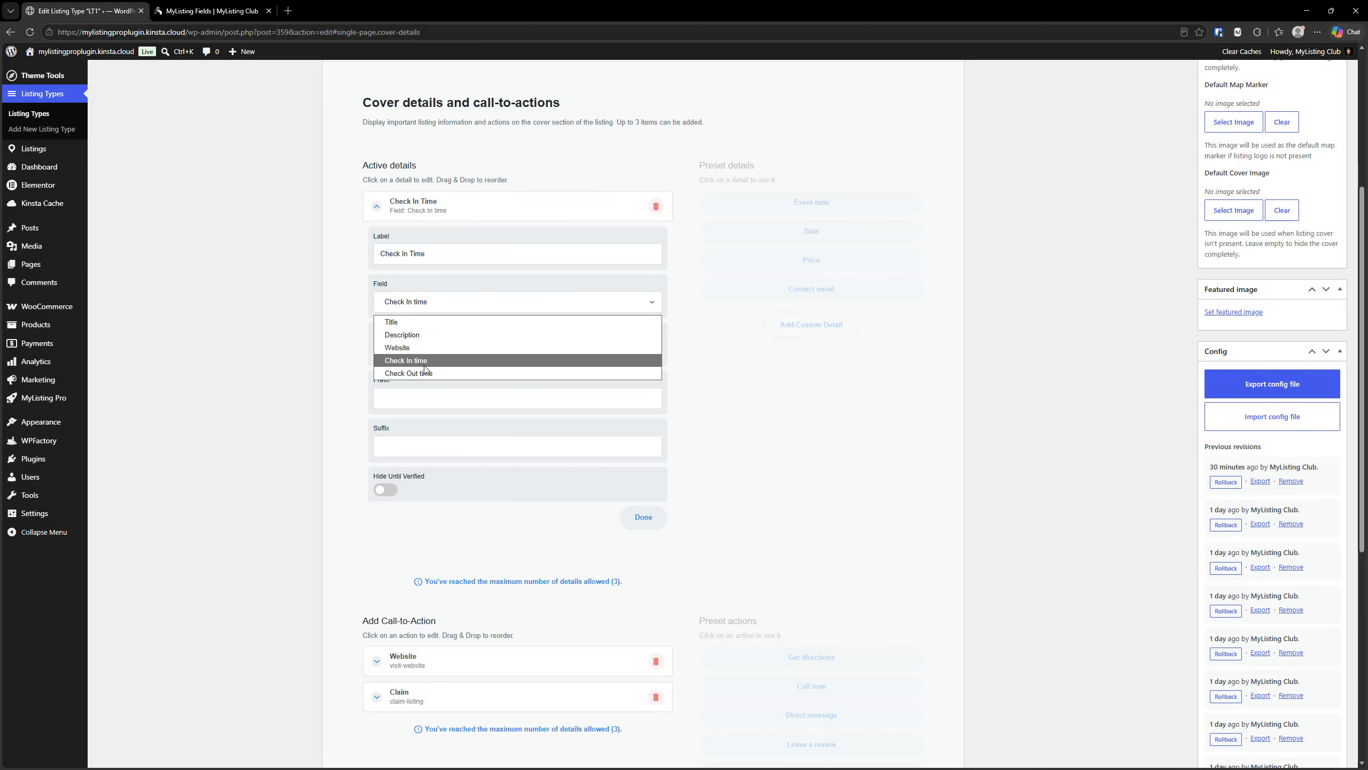
left_click(499, 219)
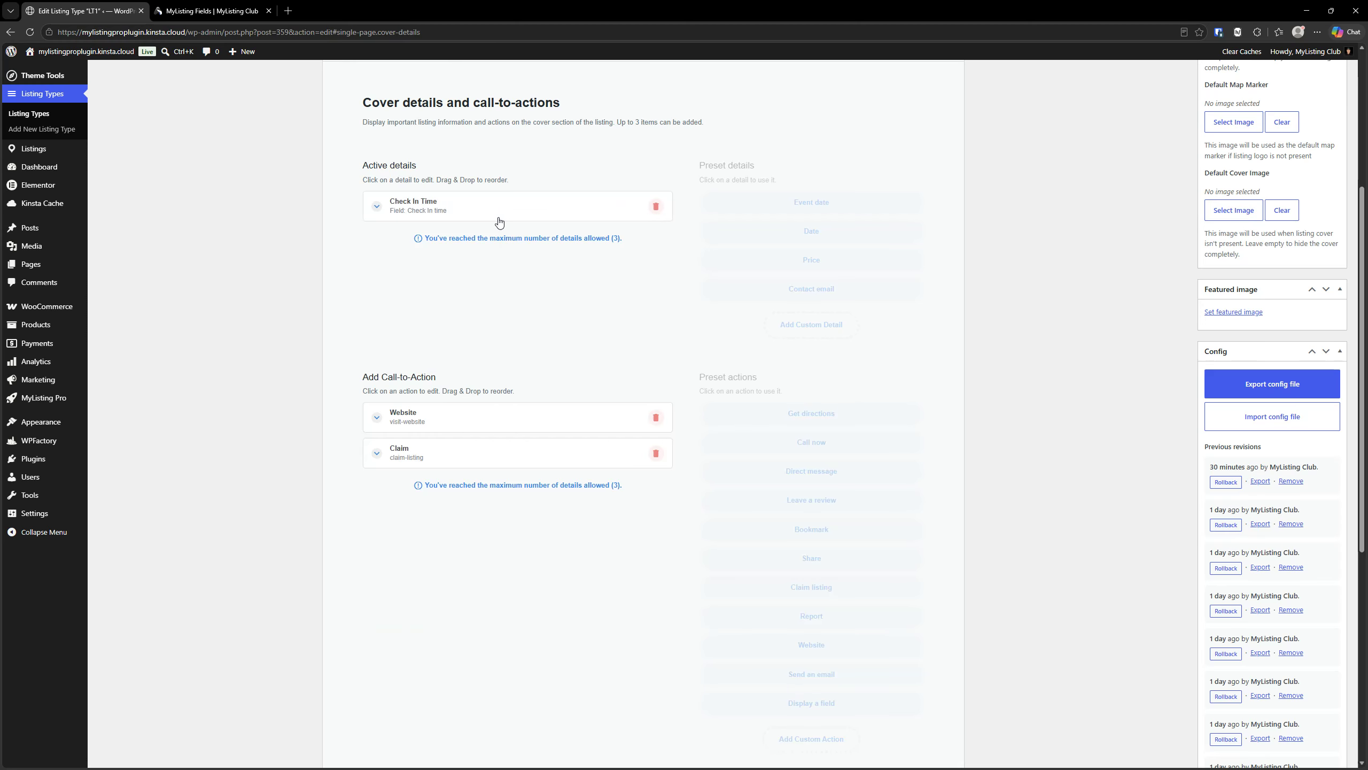
scroll(539, 376, "up", 4)
scroll(537, 376, "down", 3)
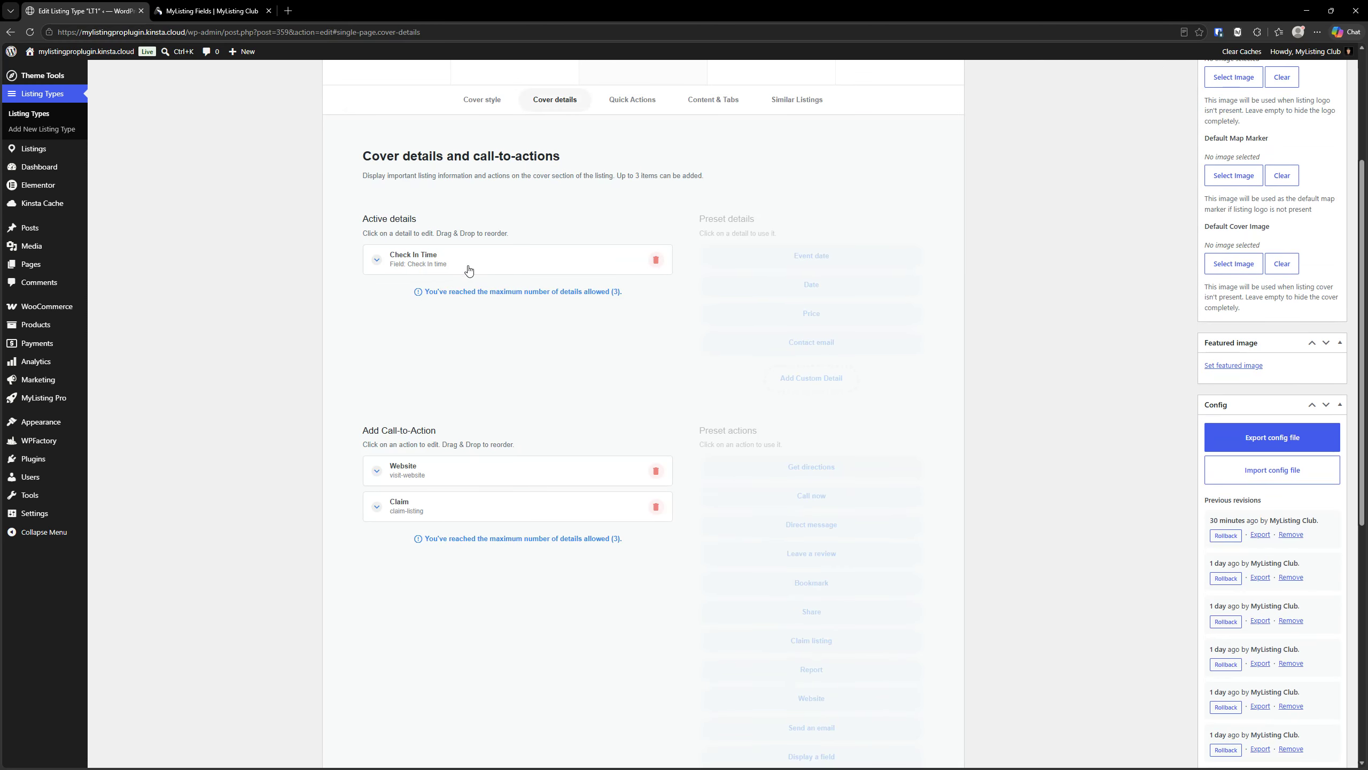
key("ctrl")
key("ctrl")
scroll(496, 430, "up", 3)
scroll(499, 432, "up", 1)
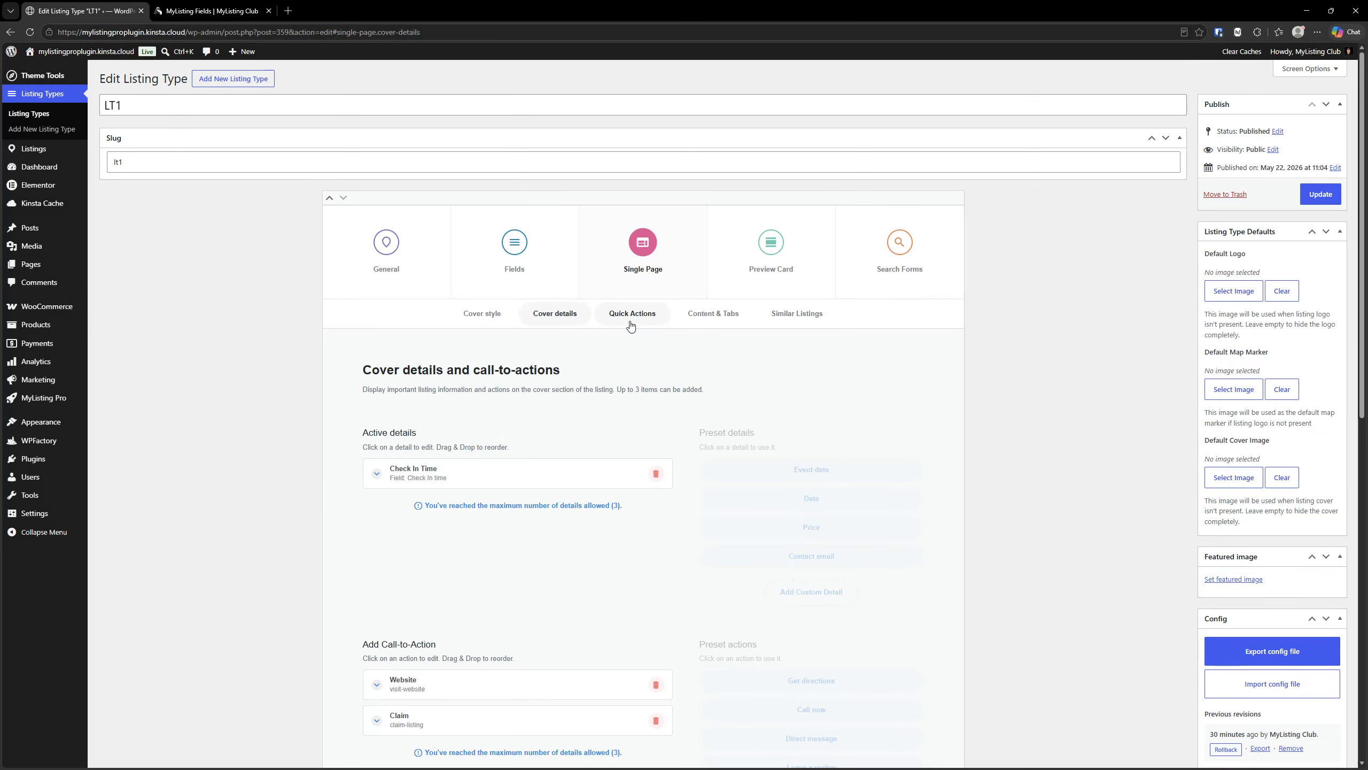
- Open the Profile tab's configuration in the listing type's Single Page content and tabs settings
left_click(695, 317)
scroll(694, 316, "down", 2)
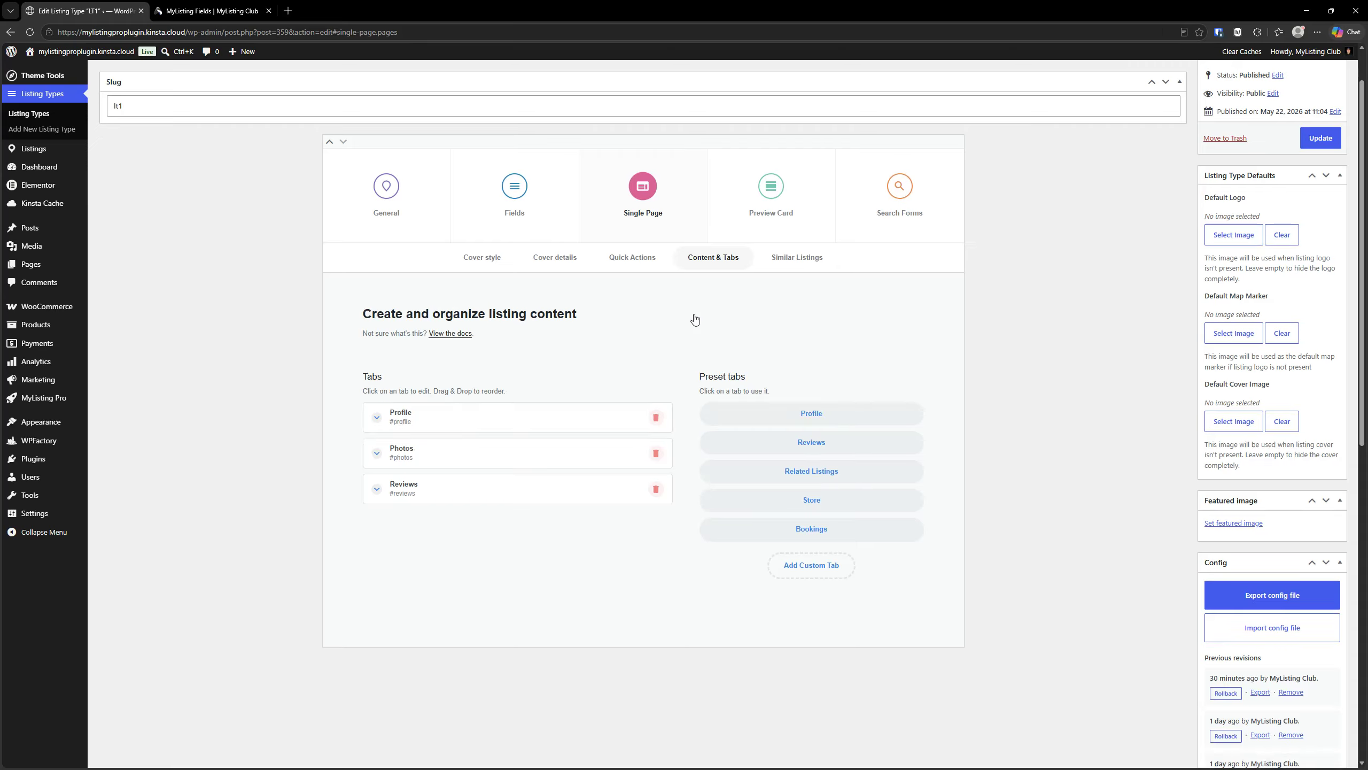
left_click(477, 374)
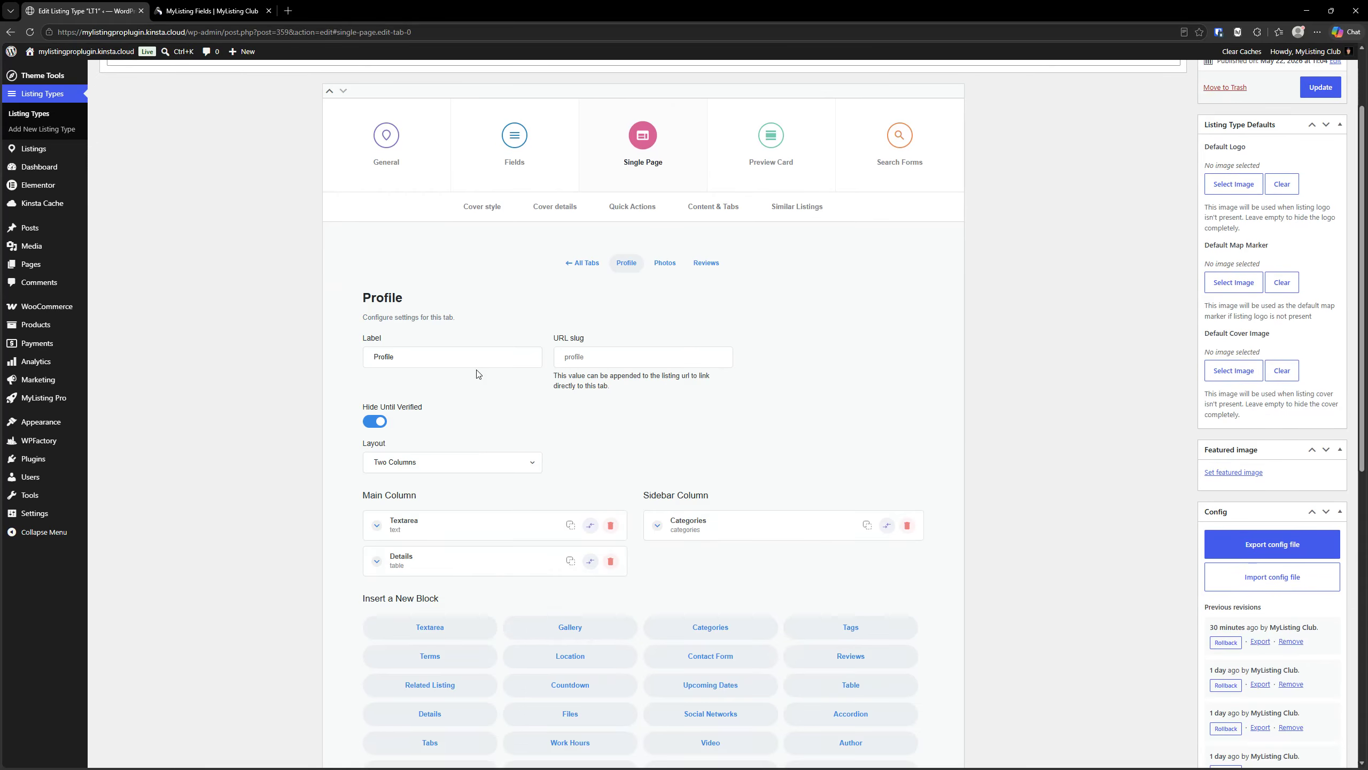
scroll(531, 337, "down", 3)
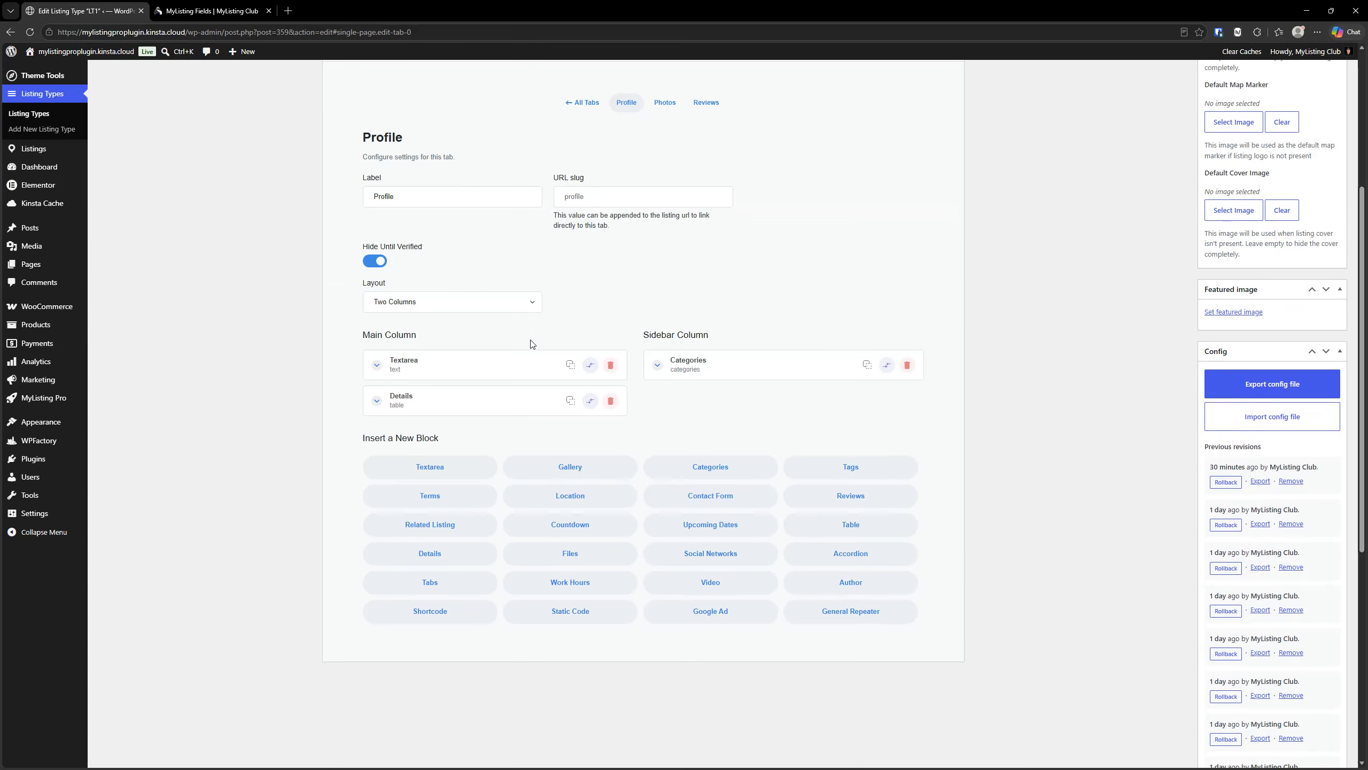
scroll(750, 414, "down", 2)
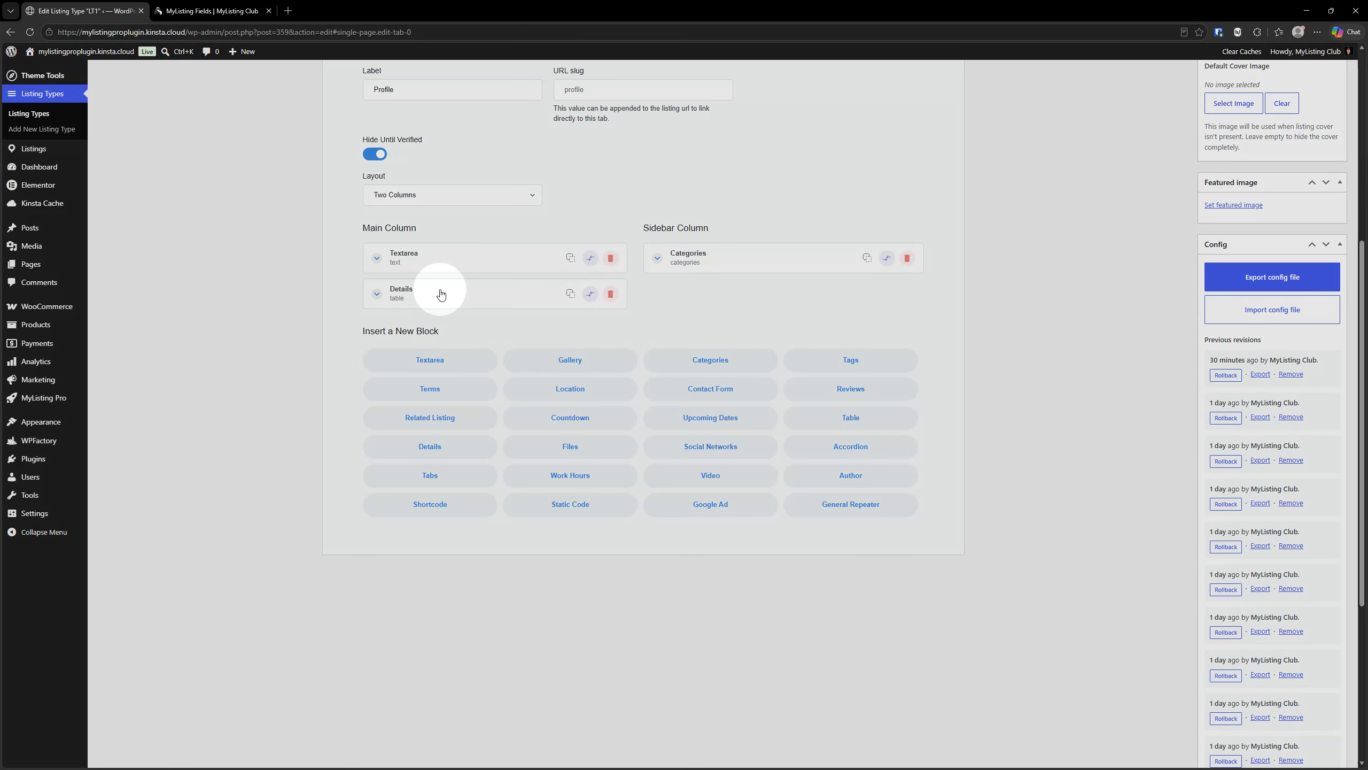
- Review the Details block's rows and the Check In time row's content tag, and collapse that row unchanged
left_click(440, 294)
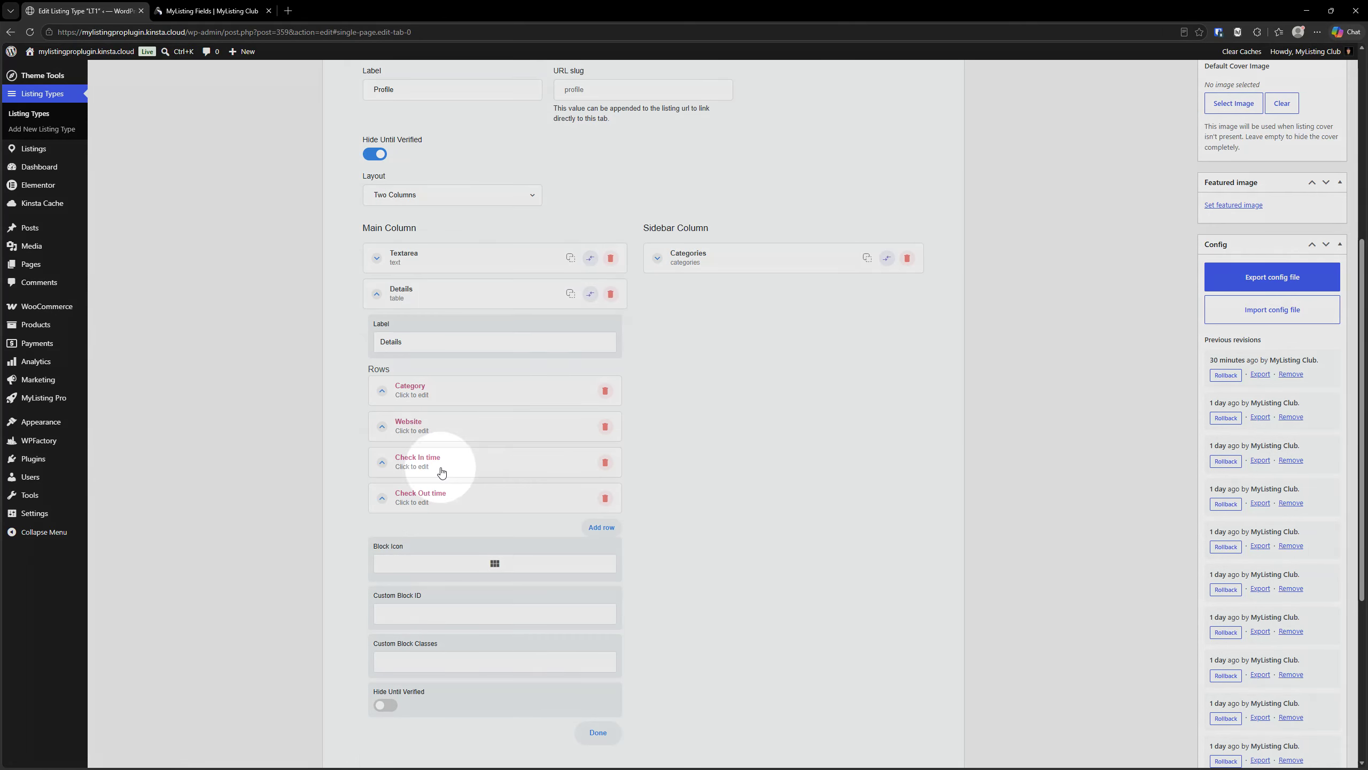
left_click(443, 467)
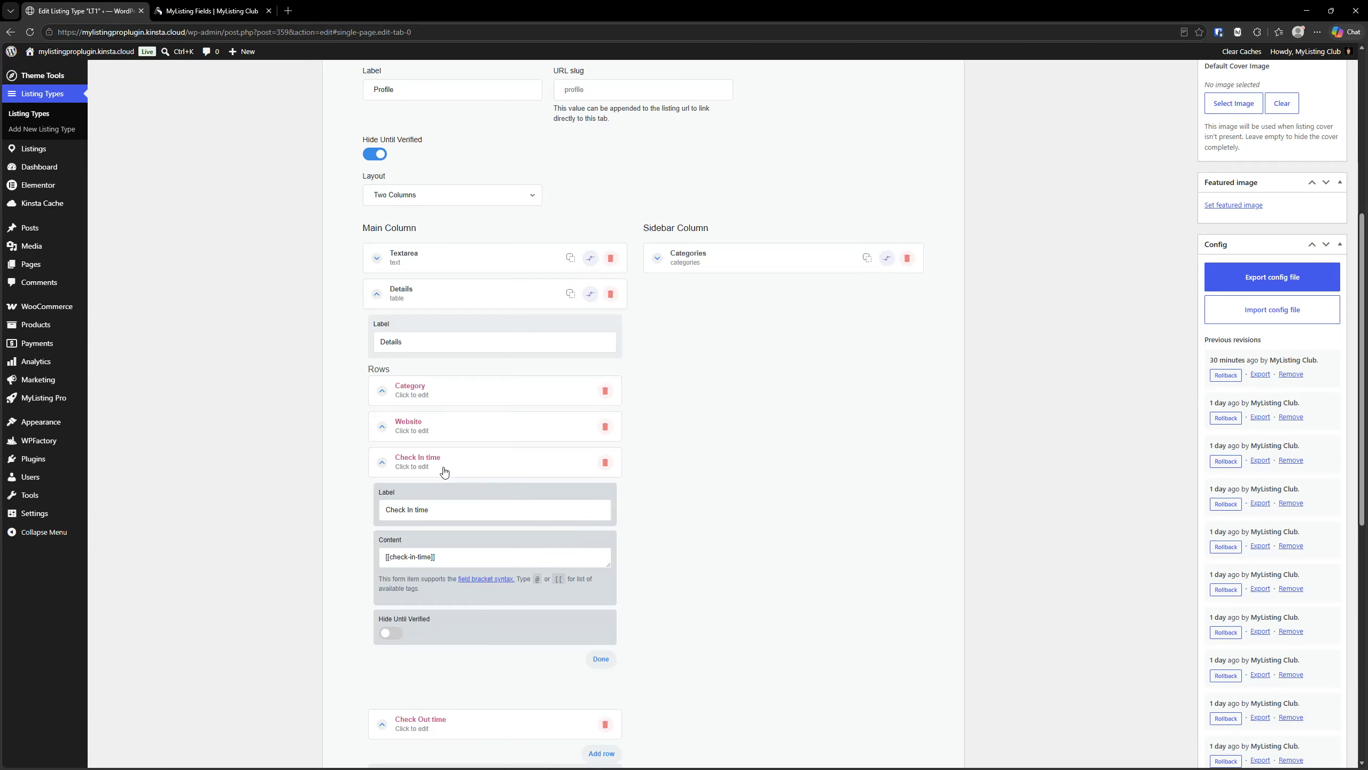
scroll(405, 422, "down", 2)
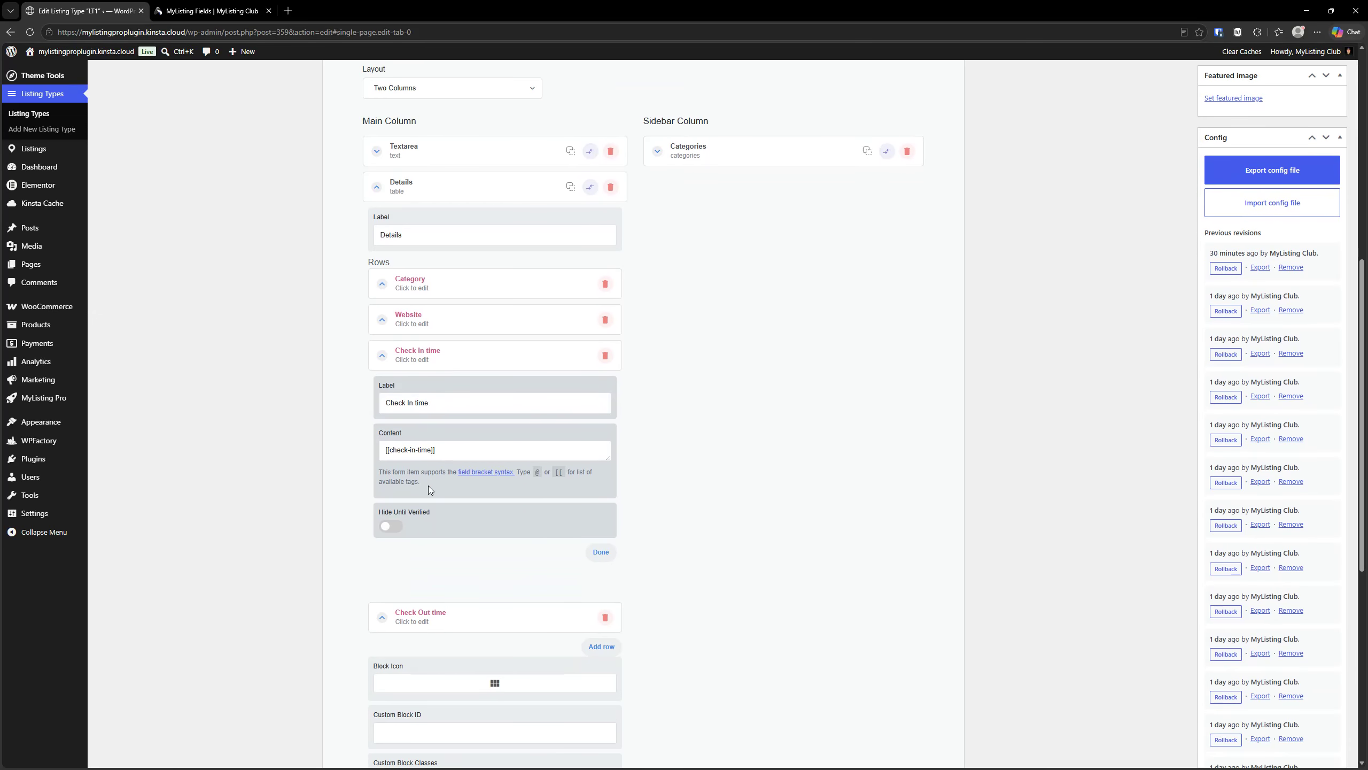
left_click(463, 359)
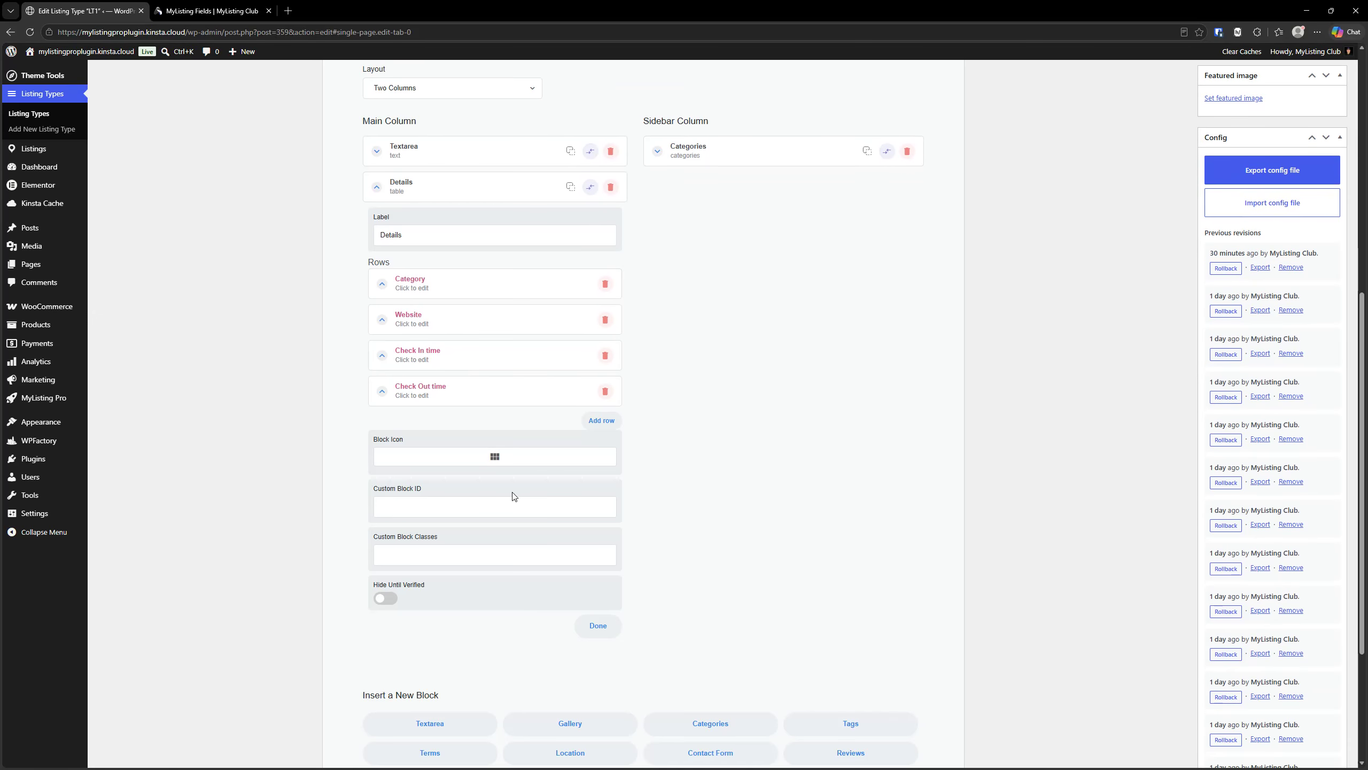
- Open the Preview Card settings and expand the Check In time entry among the fields below the title
scroll(502, 486, "up", 9)
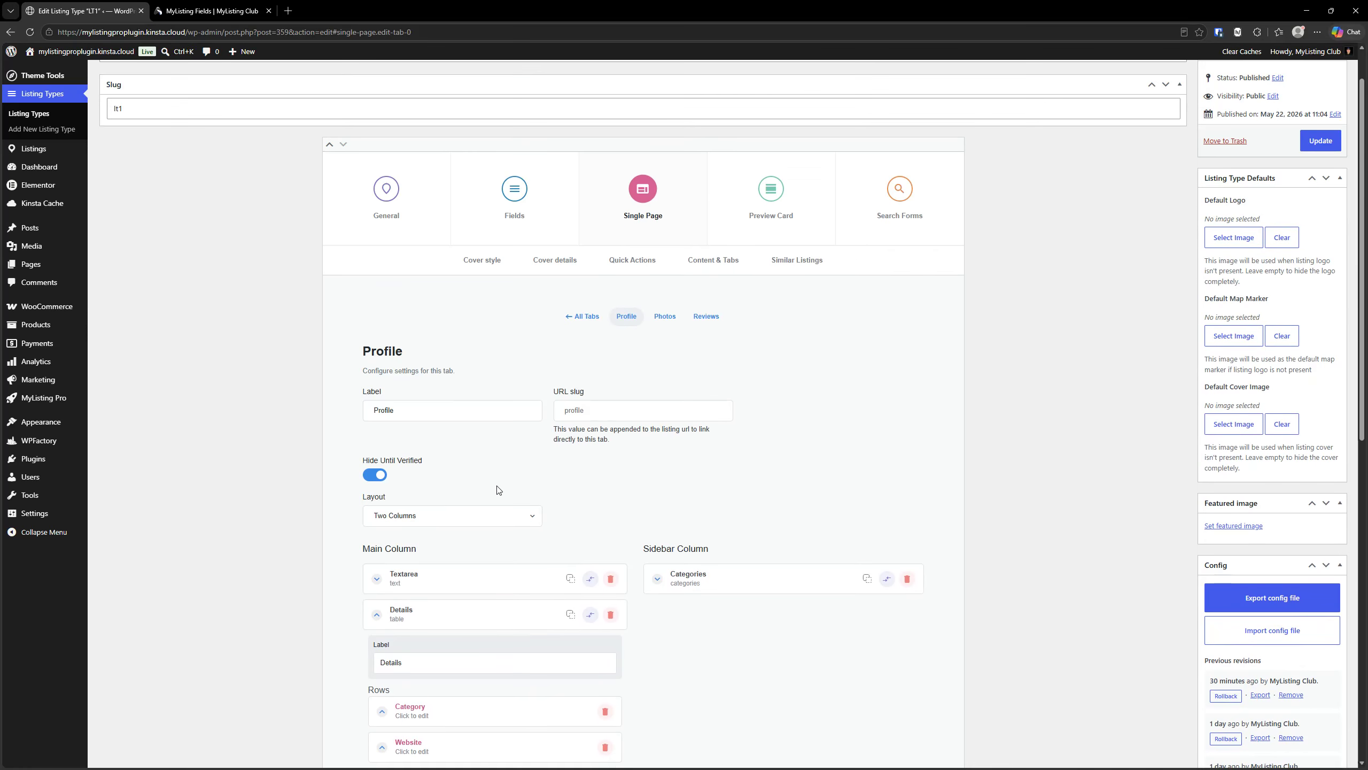
left_click(751, 278)
scroll(415, 550, "down", 7)
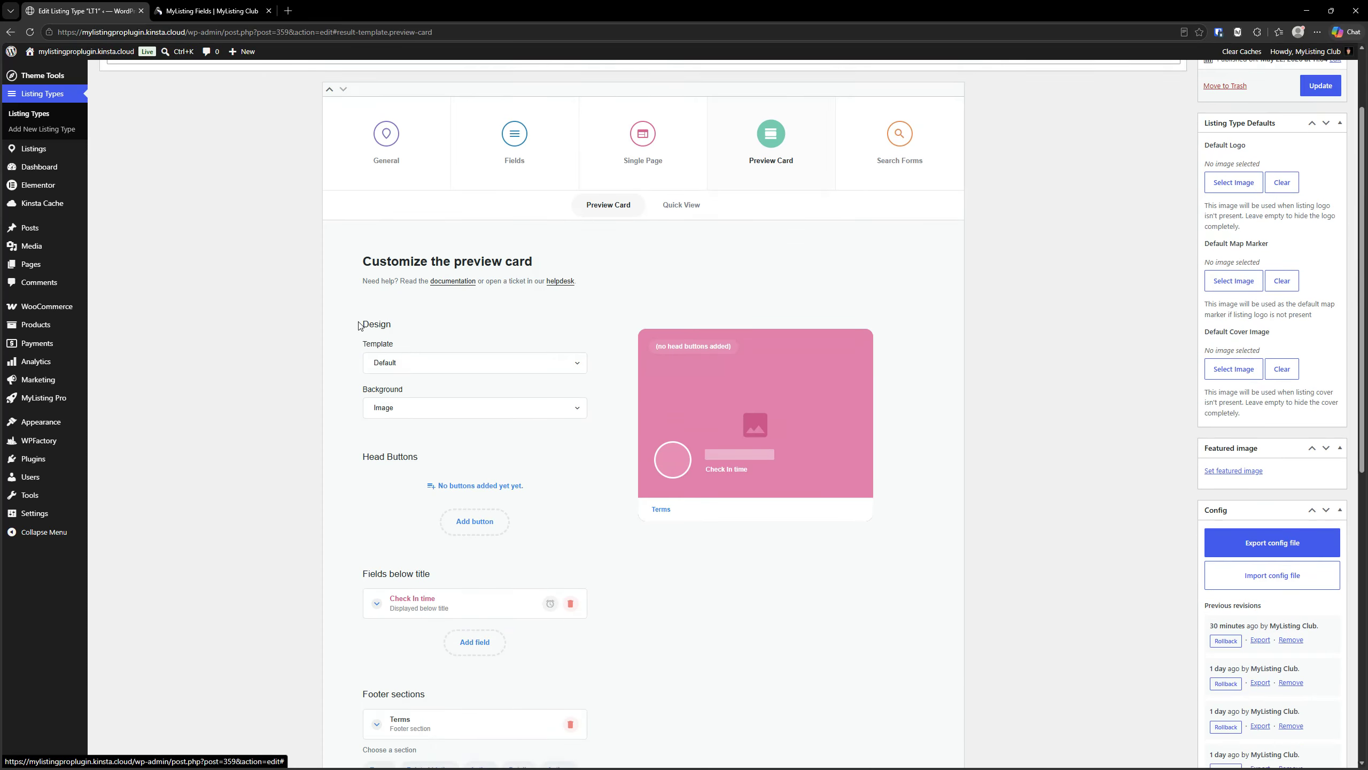
left_click(429, 336)
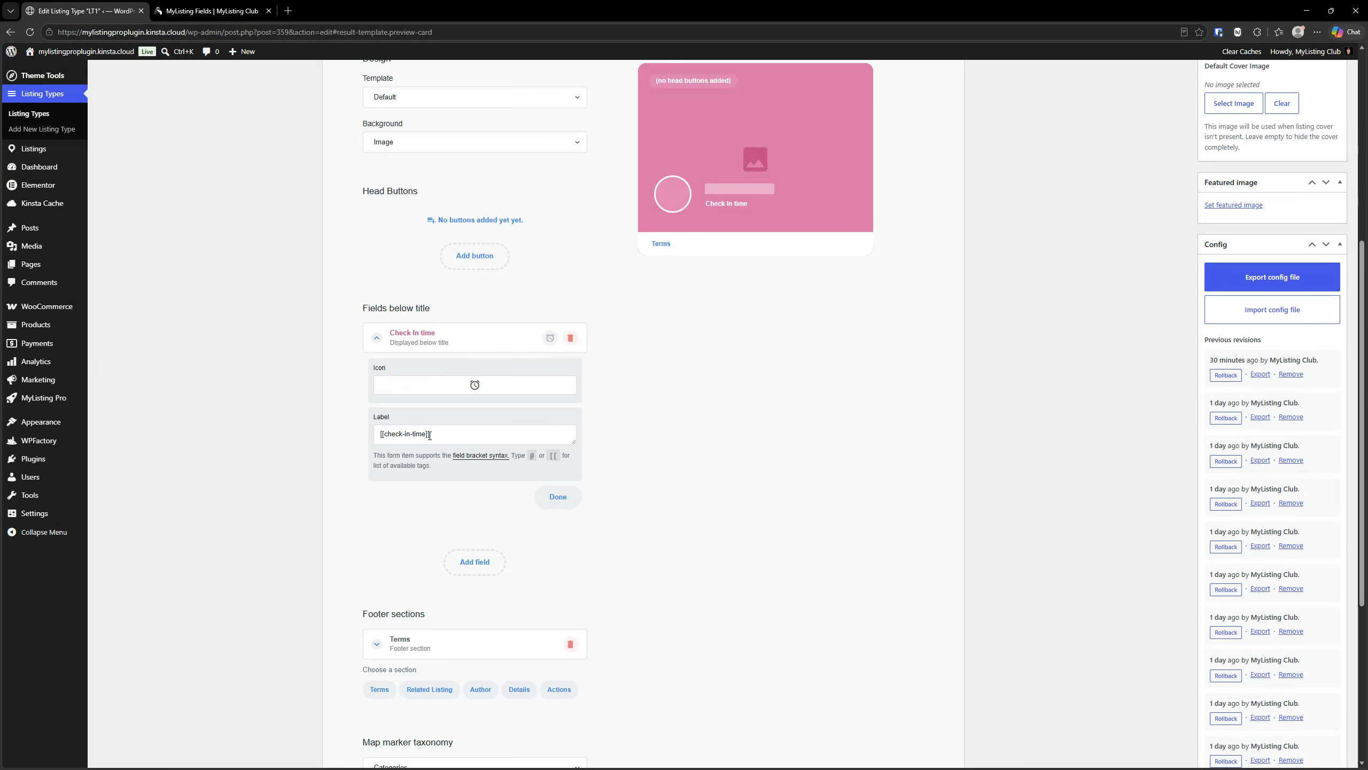
- Open the site's front end in a separate browser tab and examine the time shown on the LT1 preview cards in Explore
mouse_move(32, 52)
right_click(54, 71)
left_click(79, 83)
left_click(248, 6)
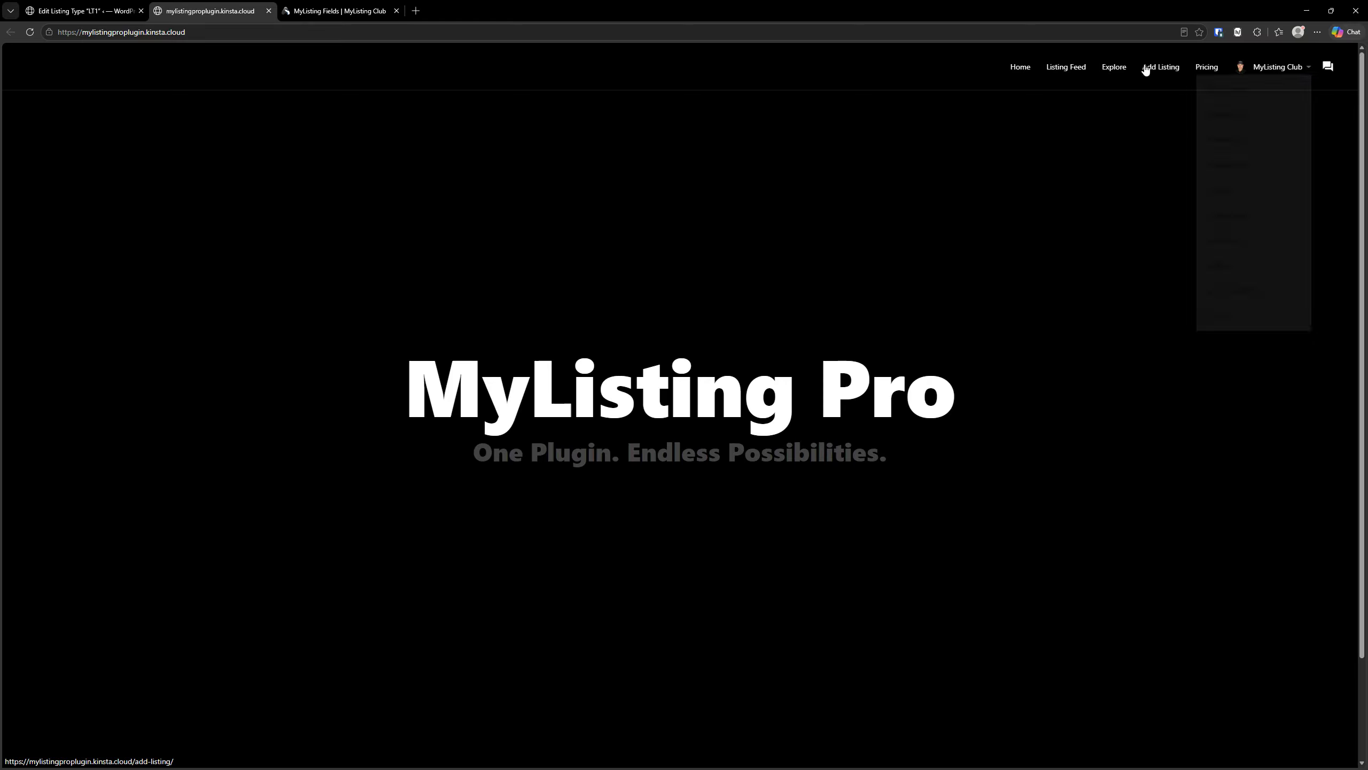
left_click(1114, 67)
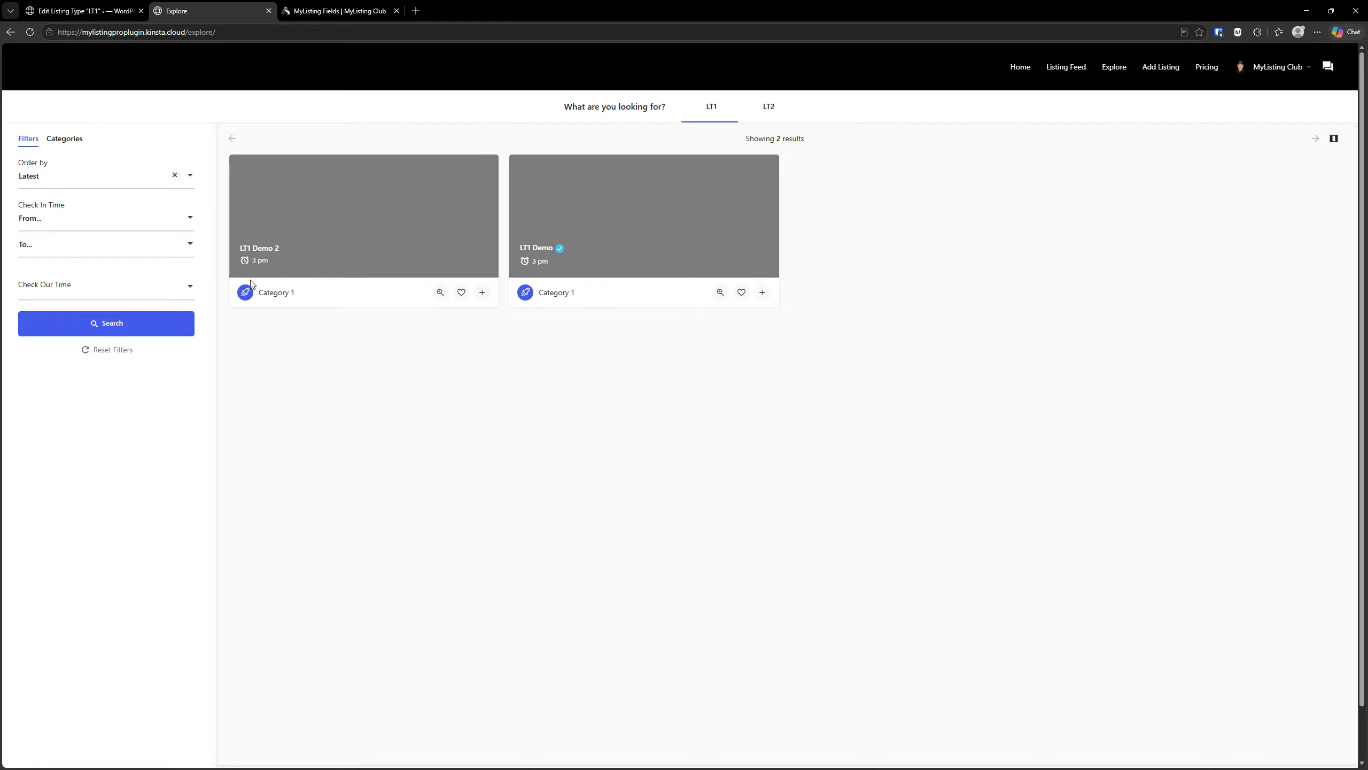
left_click(247, 265)
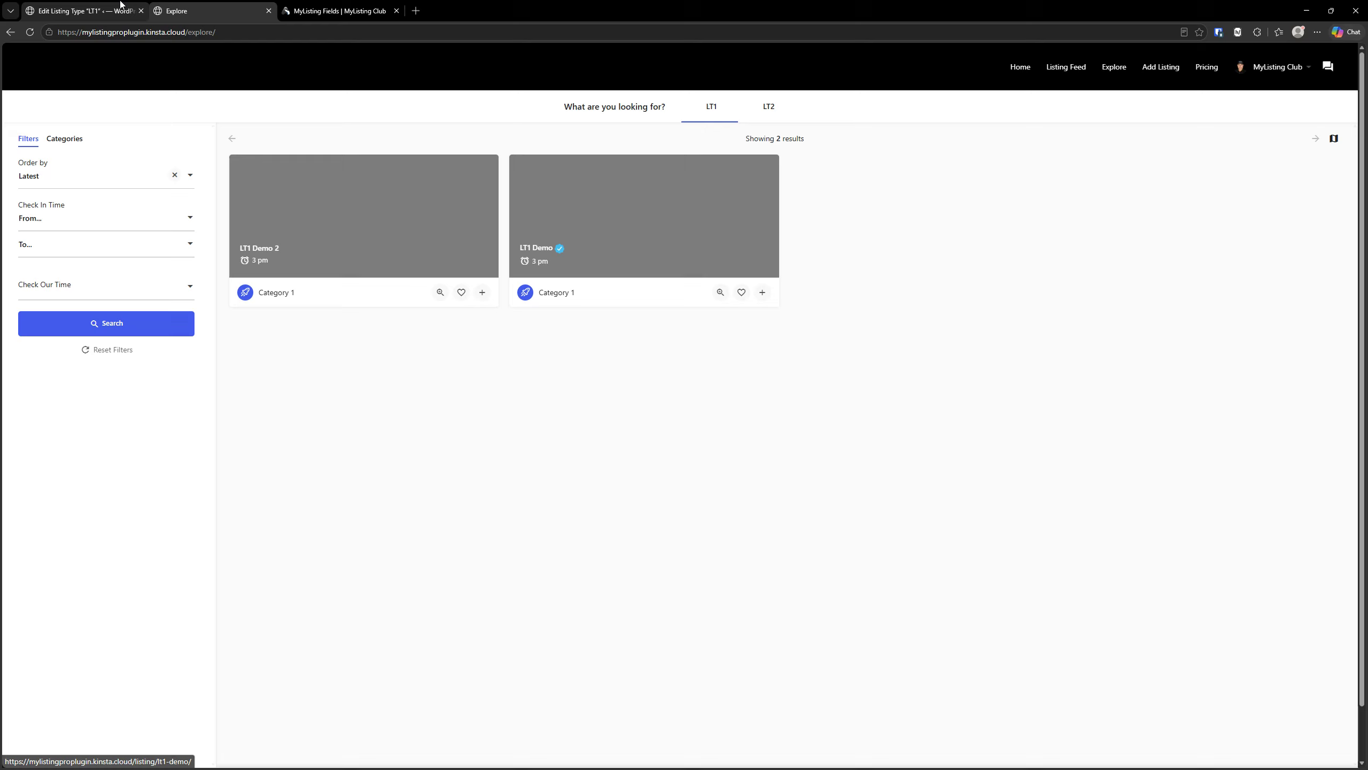
- Change the preview card's label below the title to "Check In Time [[check-in-time]]" and update the LT1 listing type
left_click(81, 10)
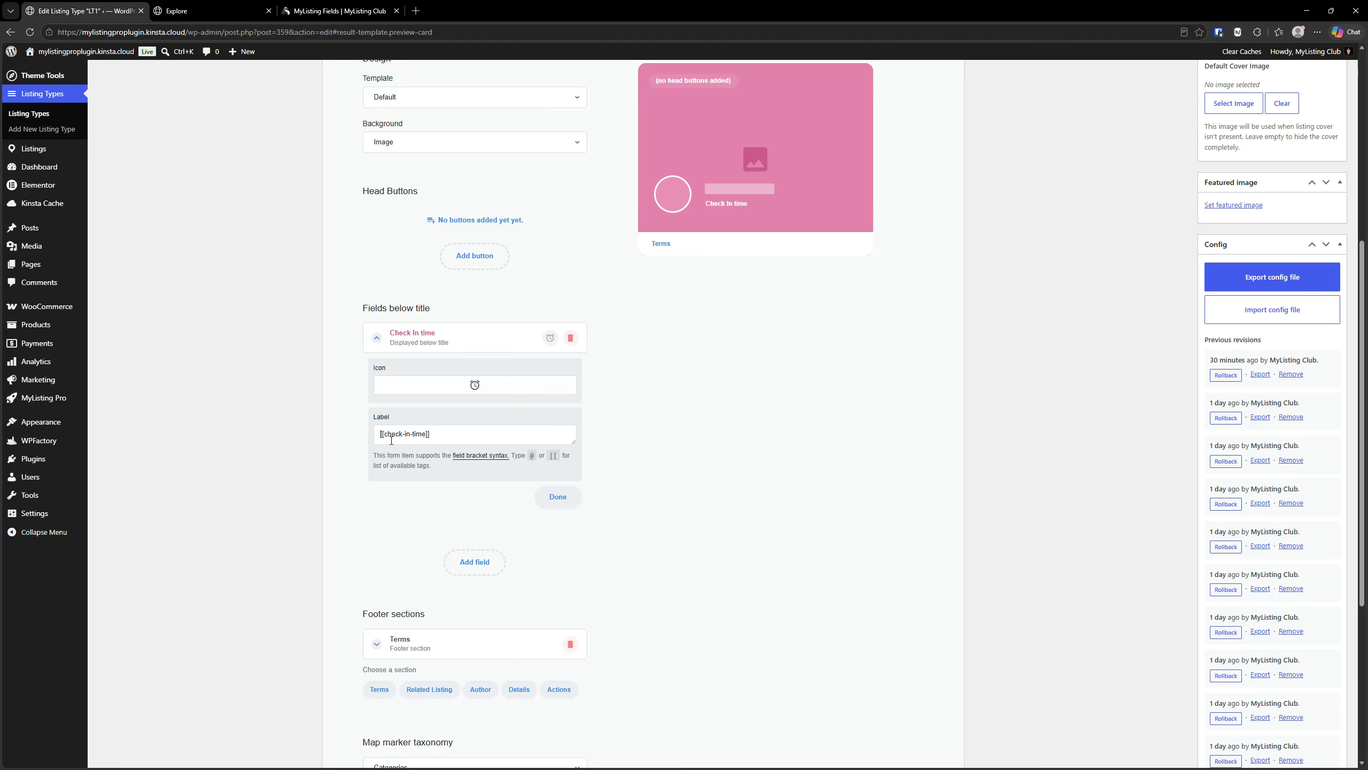
type("Check In Time")
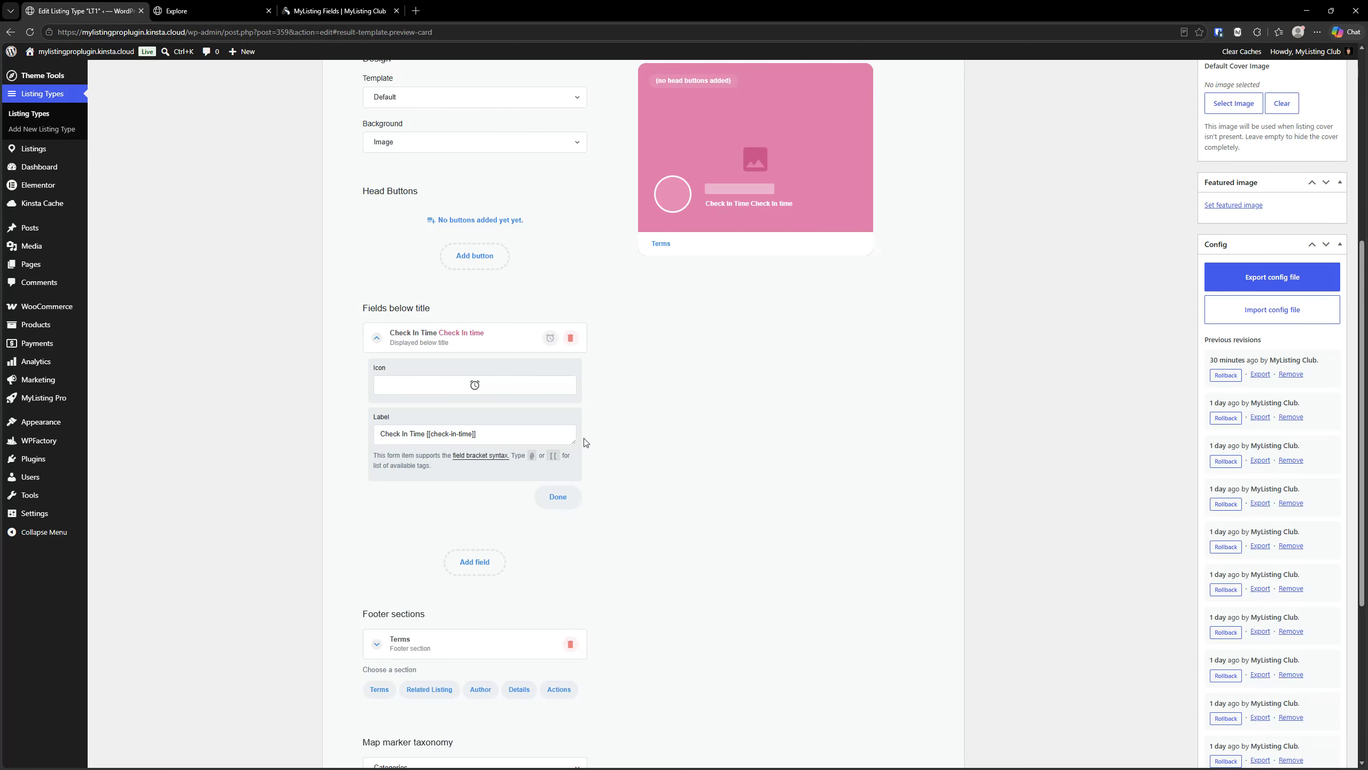
scroll(586, 442, "up", 7)
left_click(1320, 195)
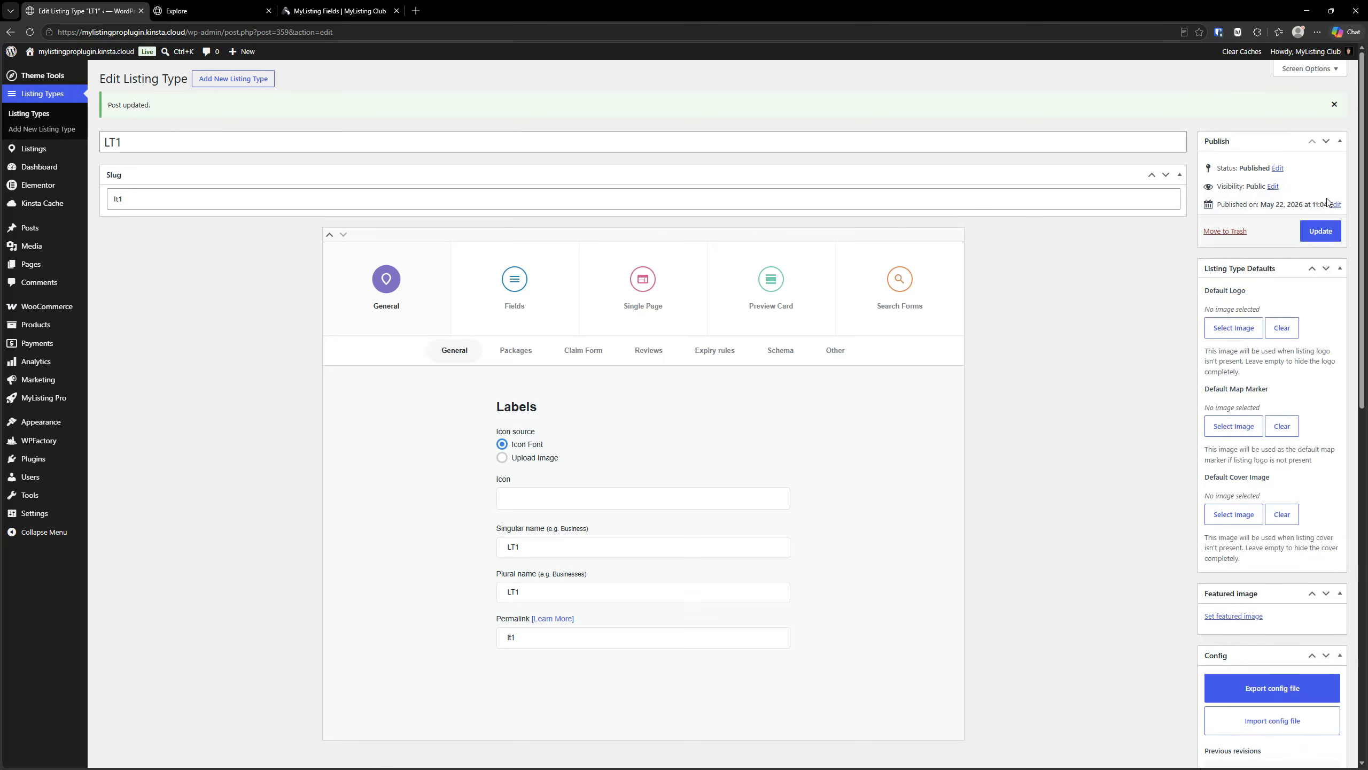
- Reload the Explore page to check the label on the preview cards, and return to the listing type editor
left_click(237, 10)
left_click(31, 33)
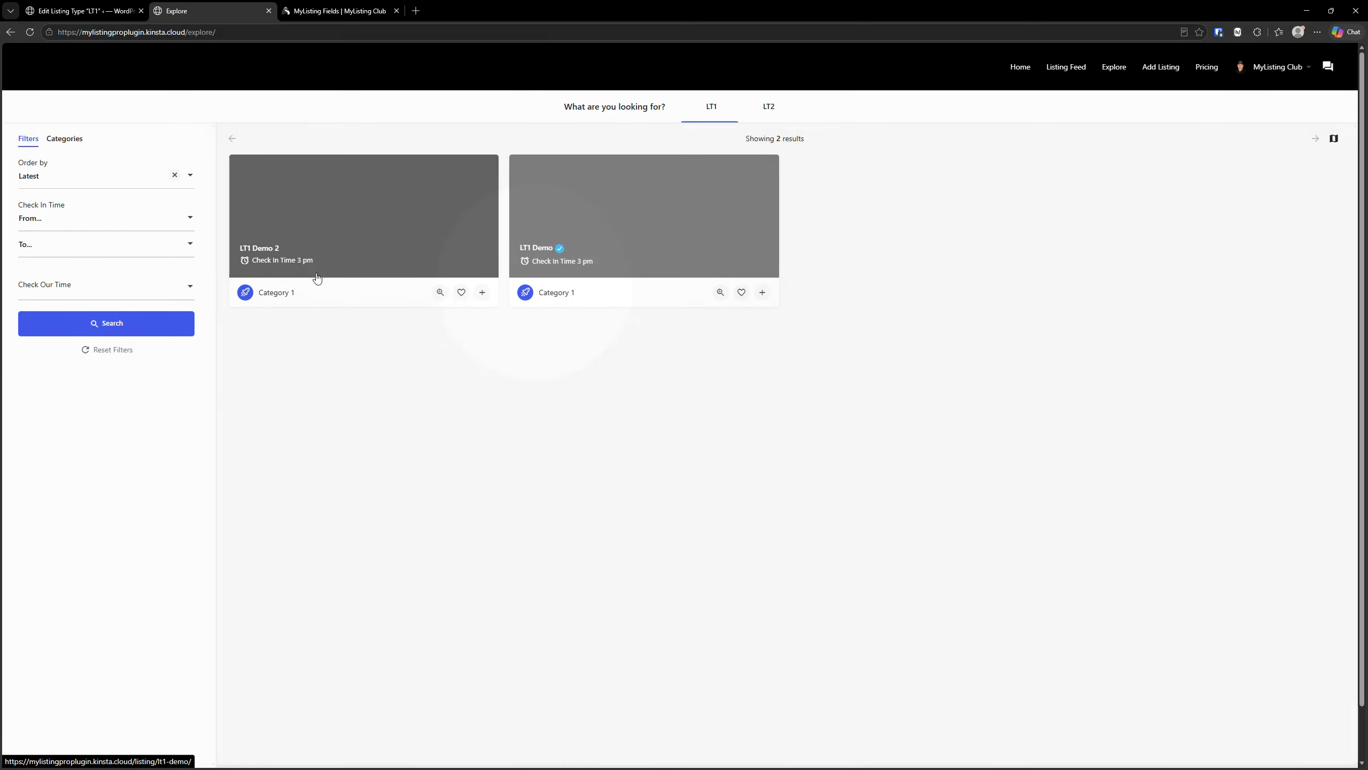
left_click(81, 10)
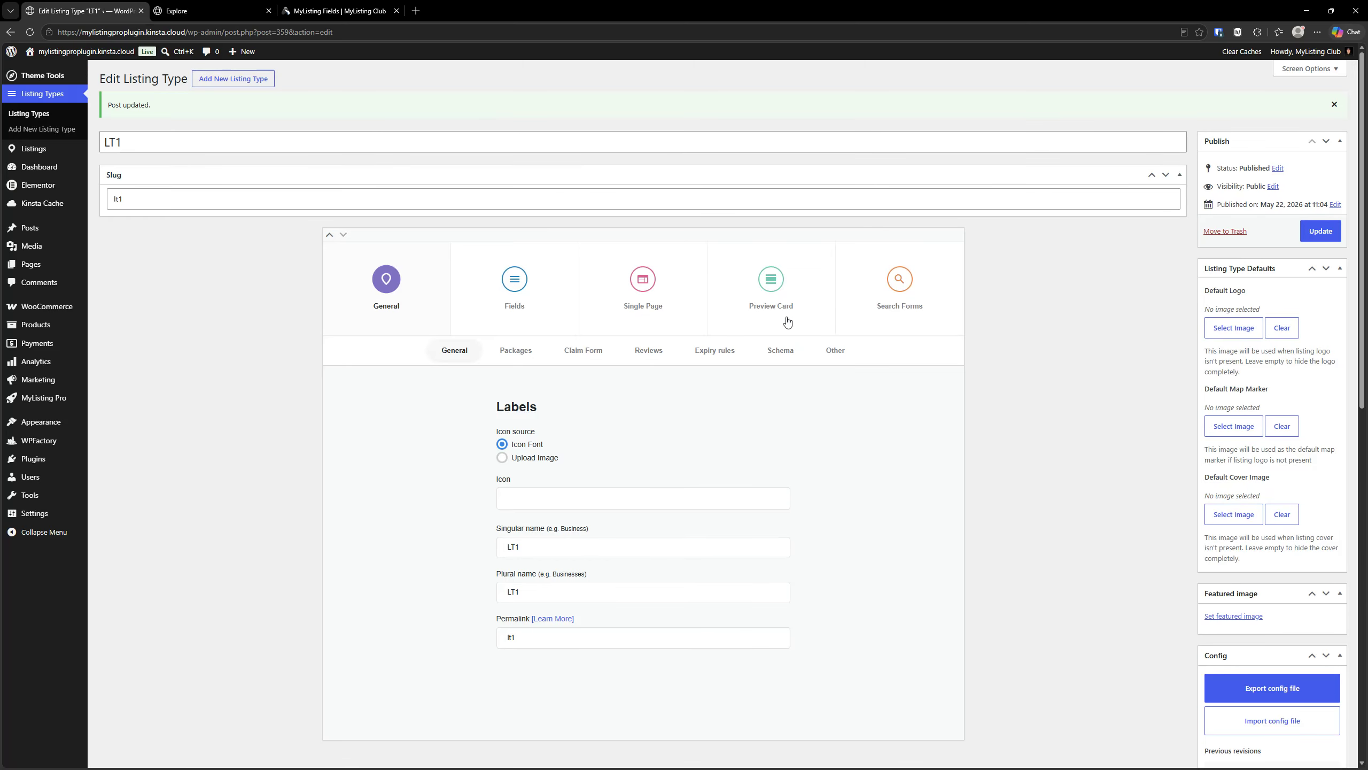
- Examine the Check In Time filter in the advanced search form, including its source field and the available Type options
left_click(909, 301)
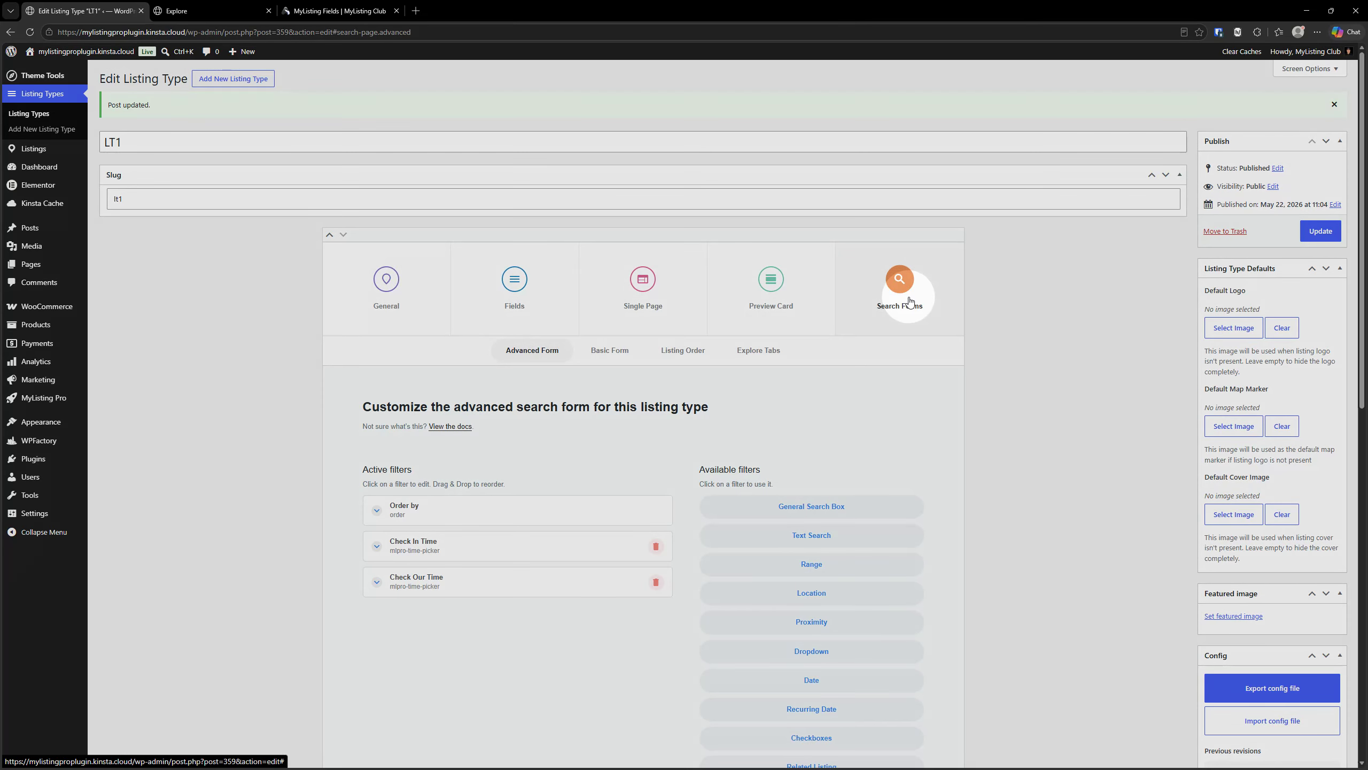
scroll(414, 444, "down", 4)
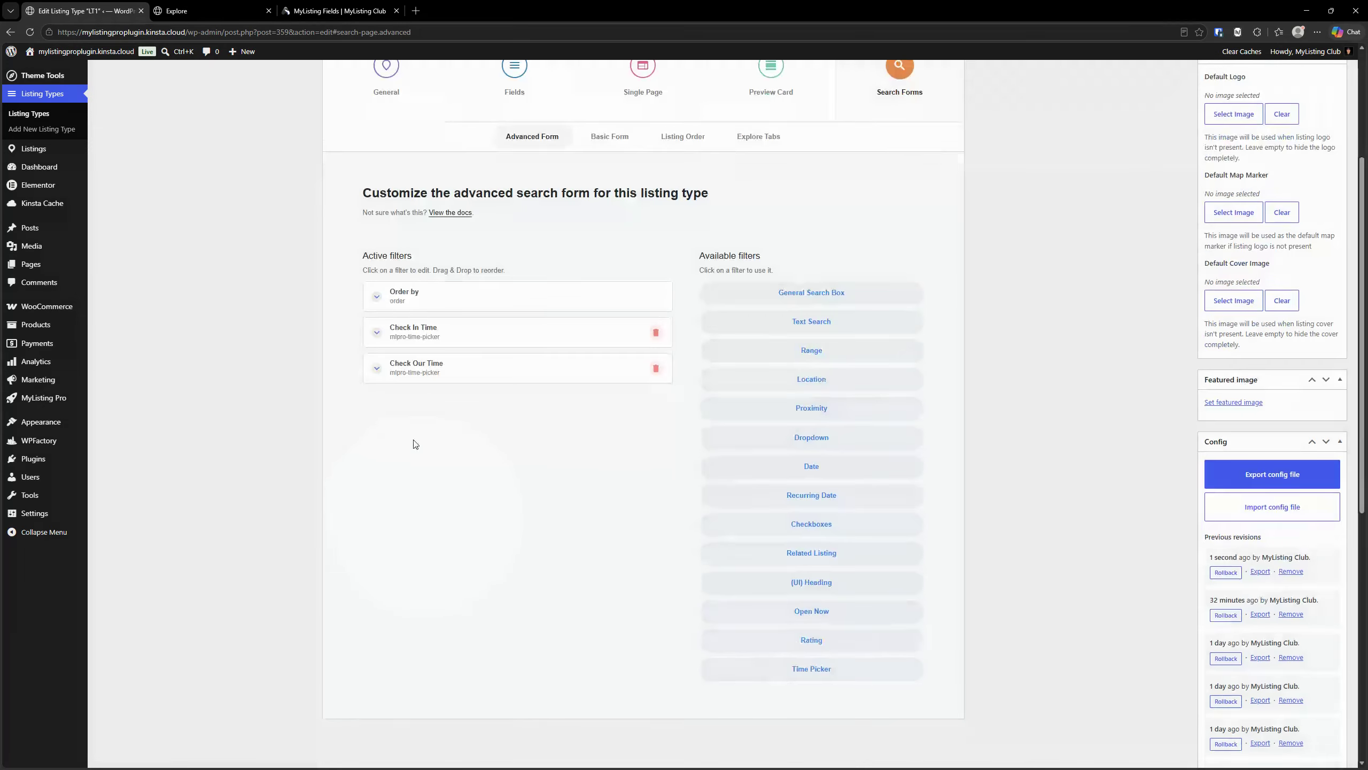
left_click(415, 330)
left_click(416, 330)
left_click(416, 330)
left_click(416, 331)
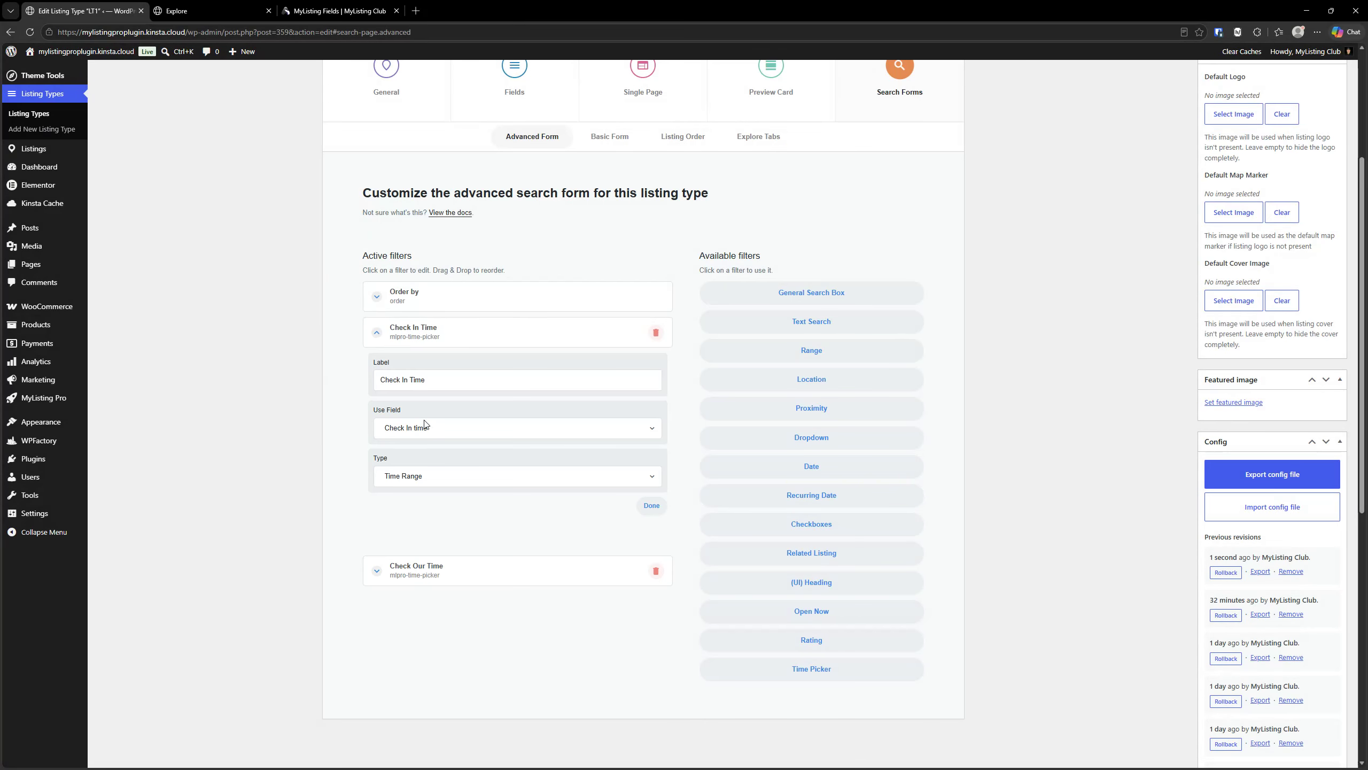
left_click(425, 485)
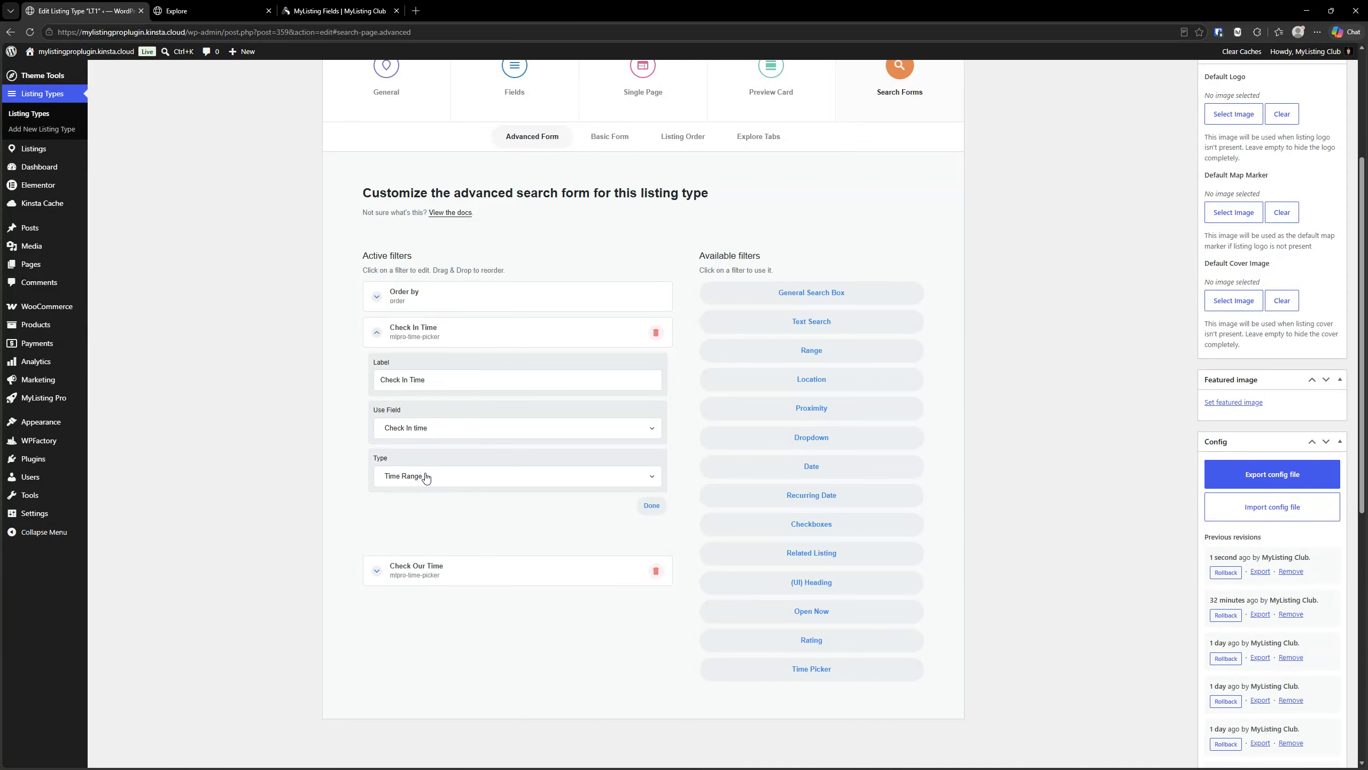
left_click(426, 476)
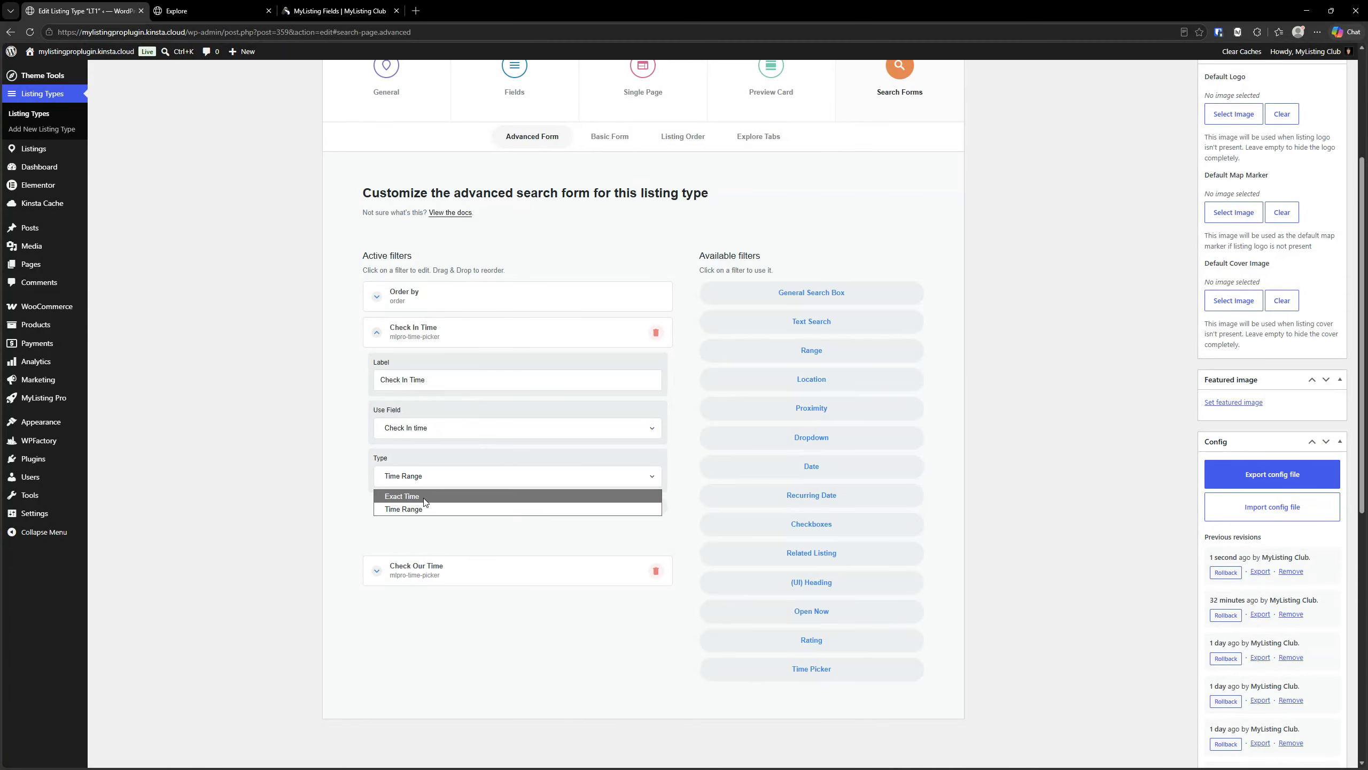
left_click(417, 630)
- Switch the Check Our Time filter's type to Time Range and back to Exact Time, and update the listing type
left_click(434, 569)
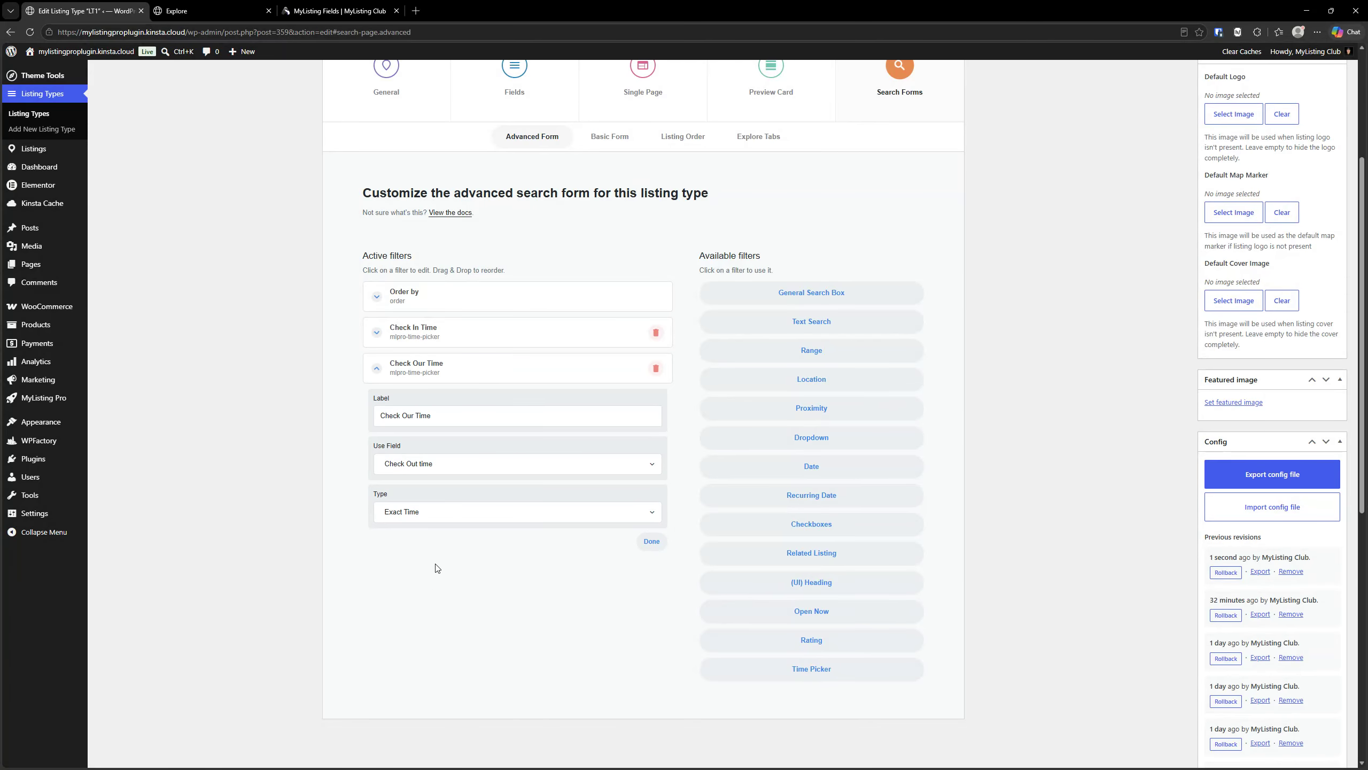
scroll(429, 485, "down", 3)
left_click(409, 352)
left_click(415, 385)
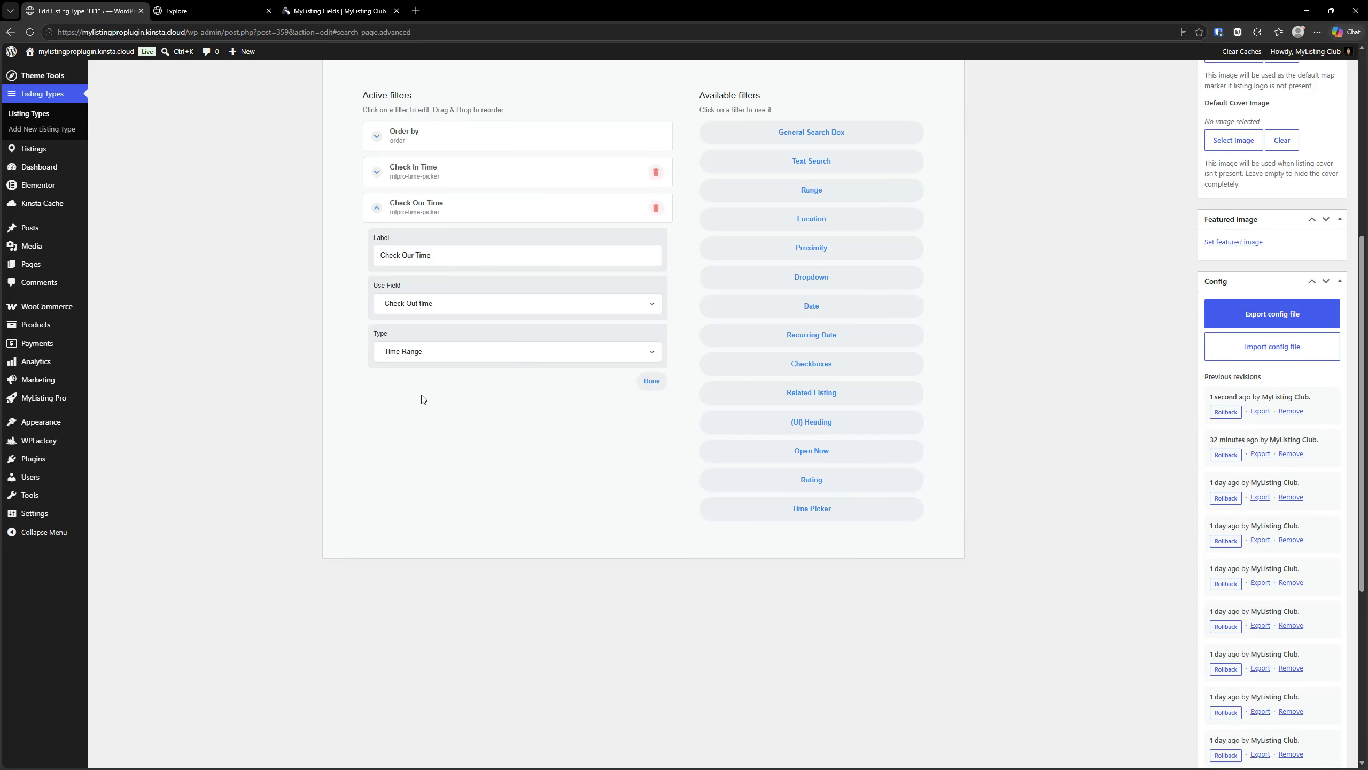
left_click(423, 353)
left_click(418, 371)
scroll(506, 456, "up", 5)
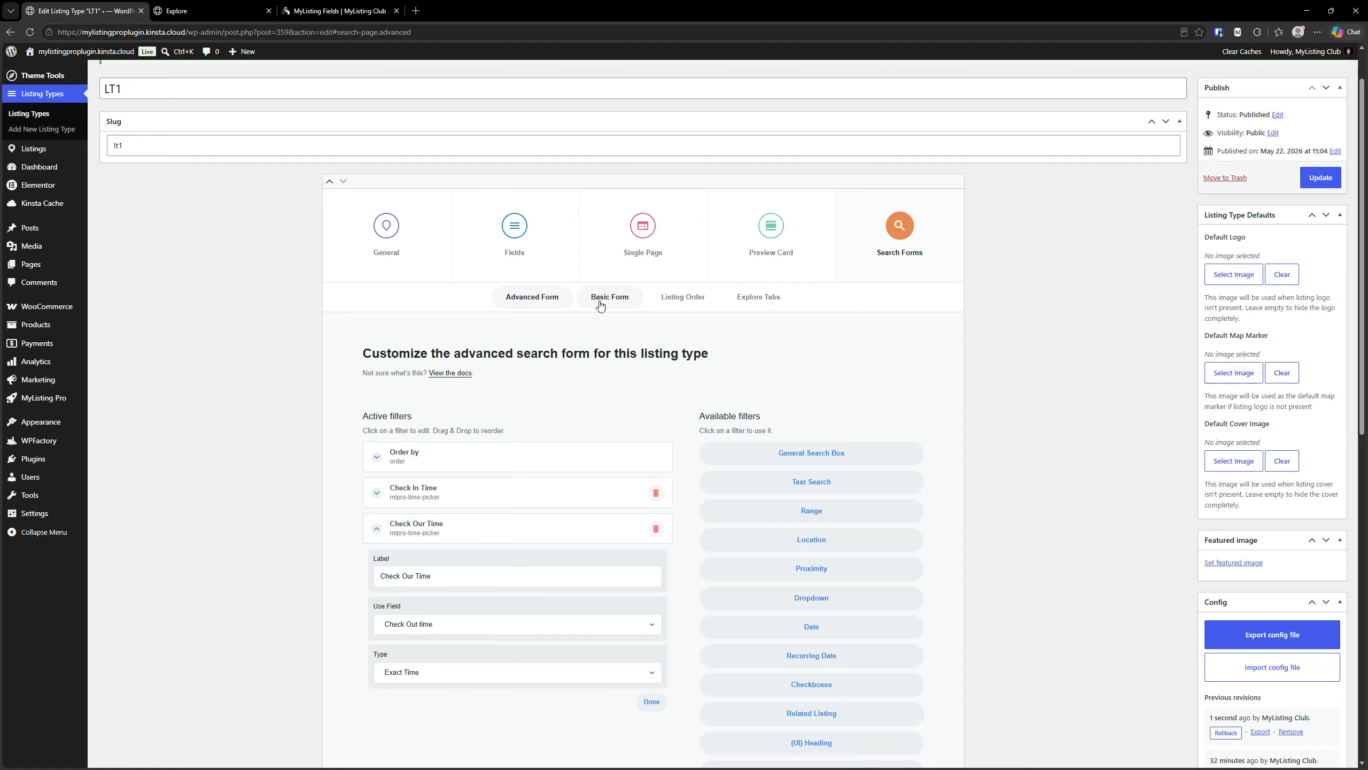
left_click(1323, 178)
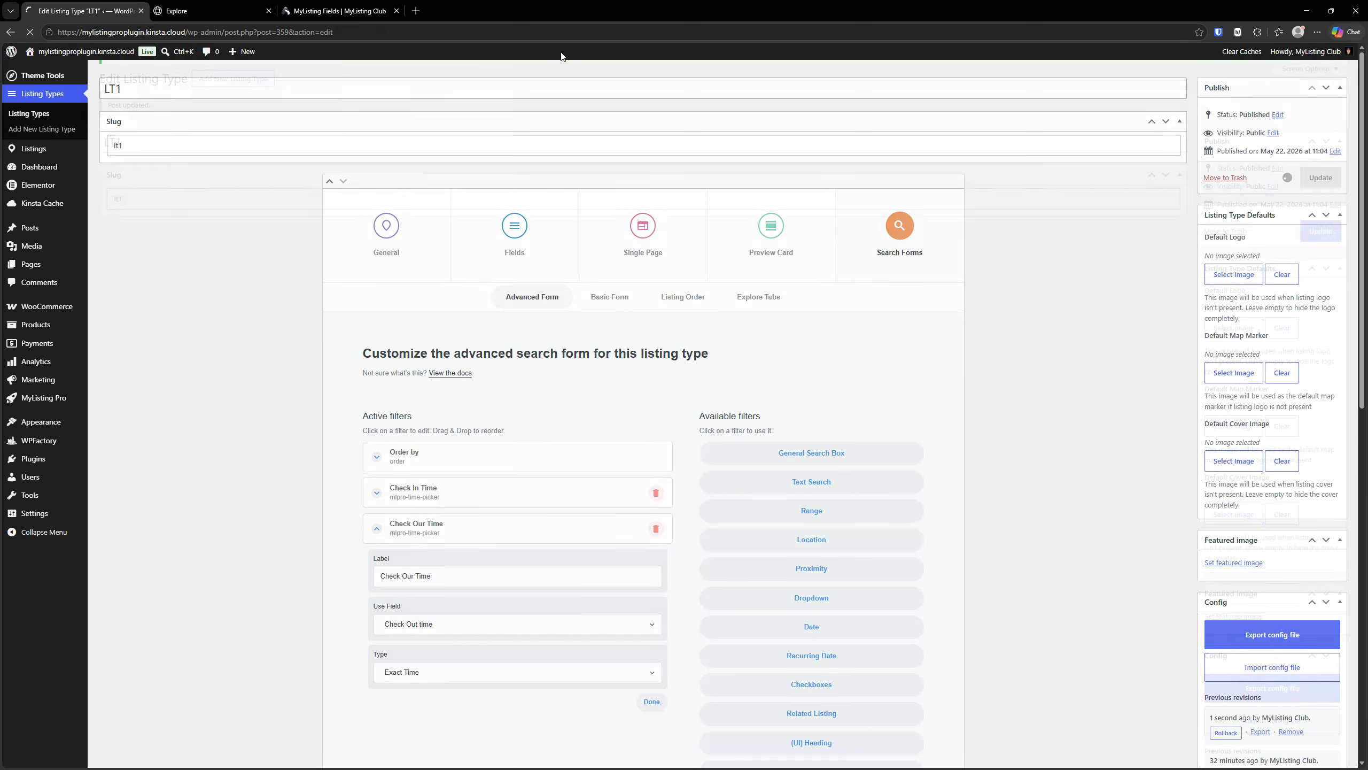
- Set the start of the Check In Time range filter on the Explore page to 10 am
left_click(210, 11)
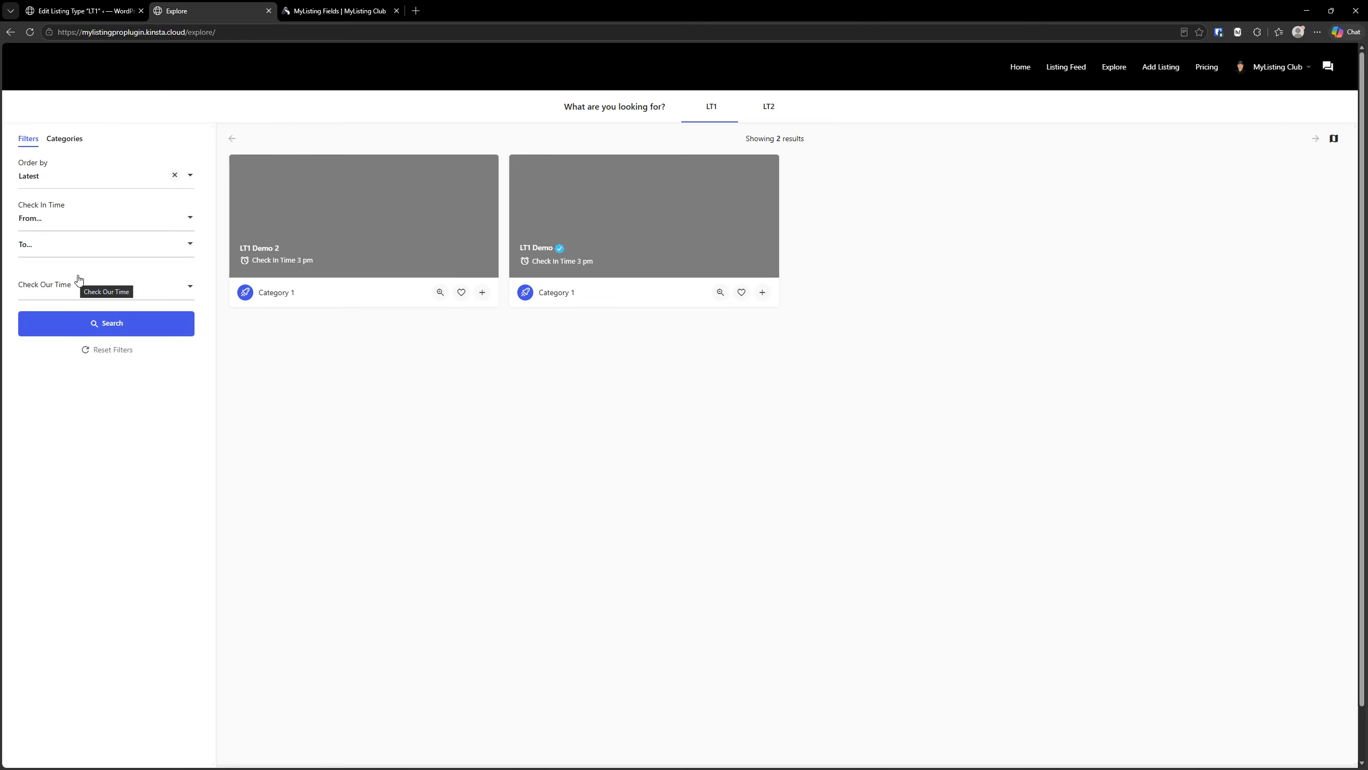
left_click(48, 212)
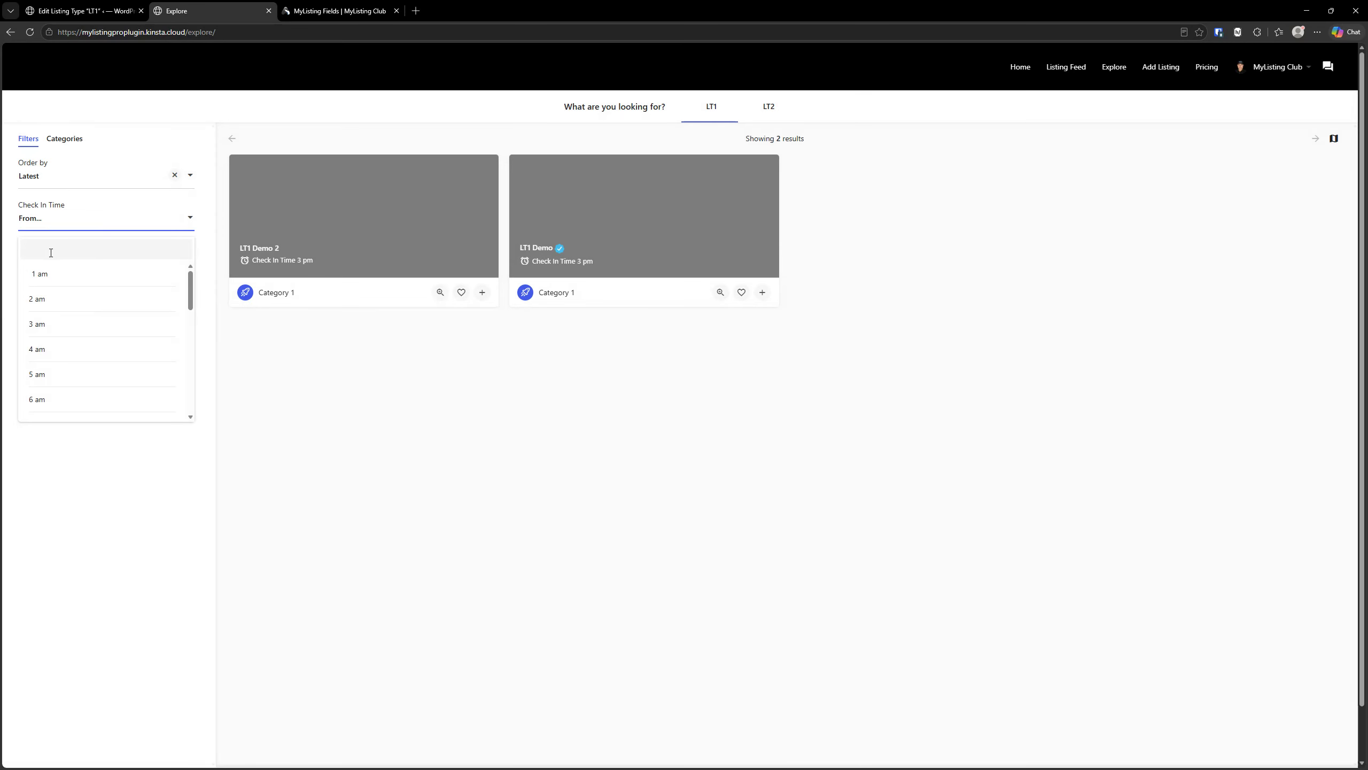
left_click(49, 272)
left_click(43, 249)
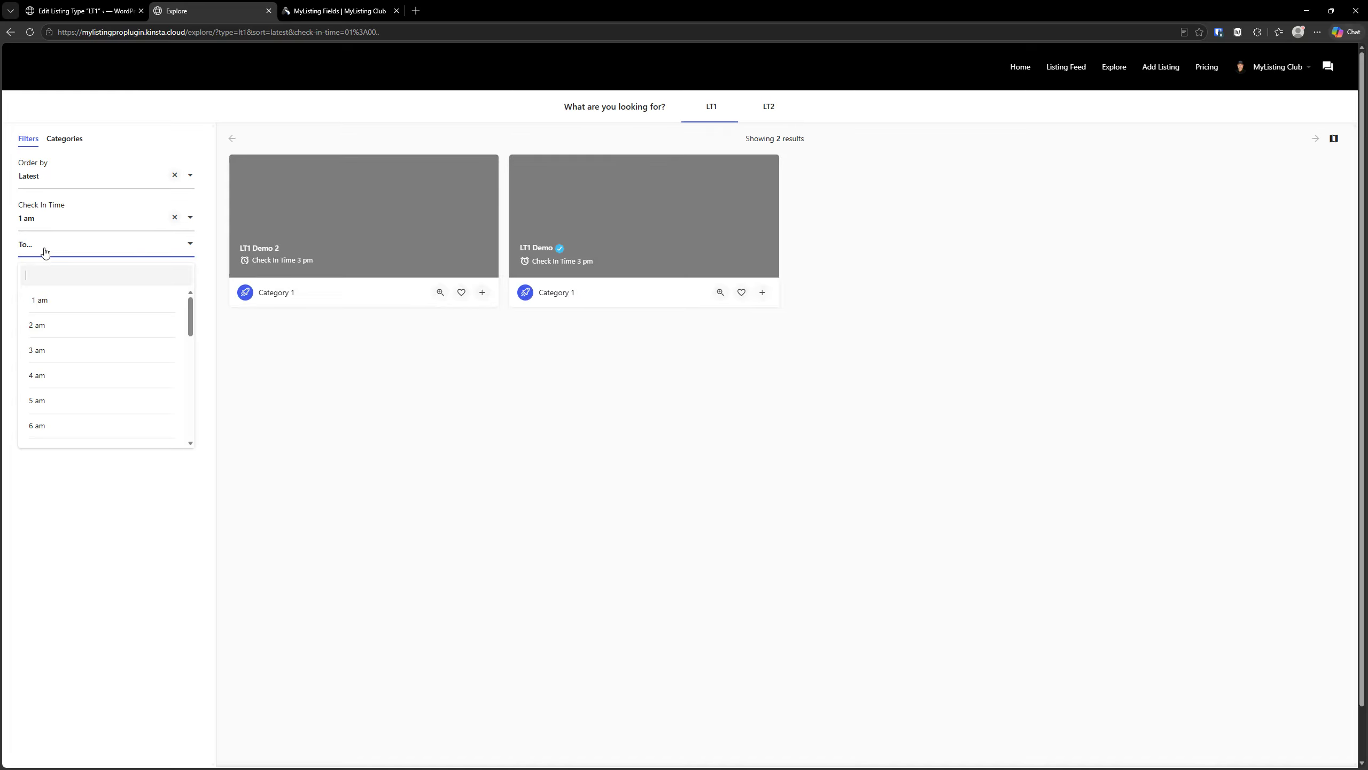
left_click(35, 223)
scroll(59, 346, "down", 2)
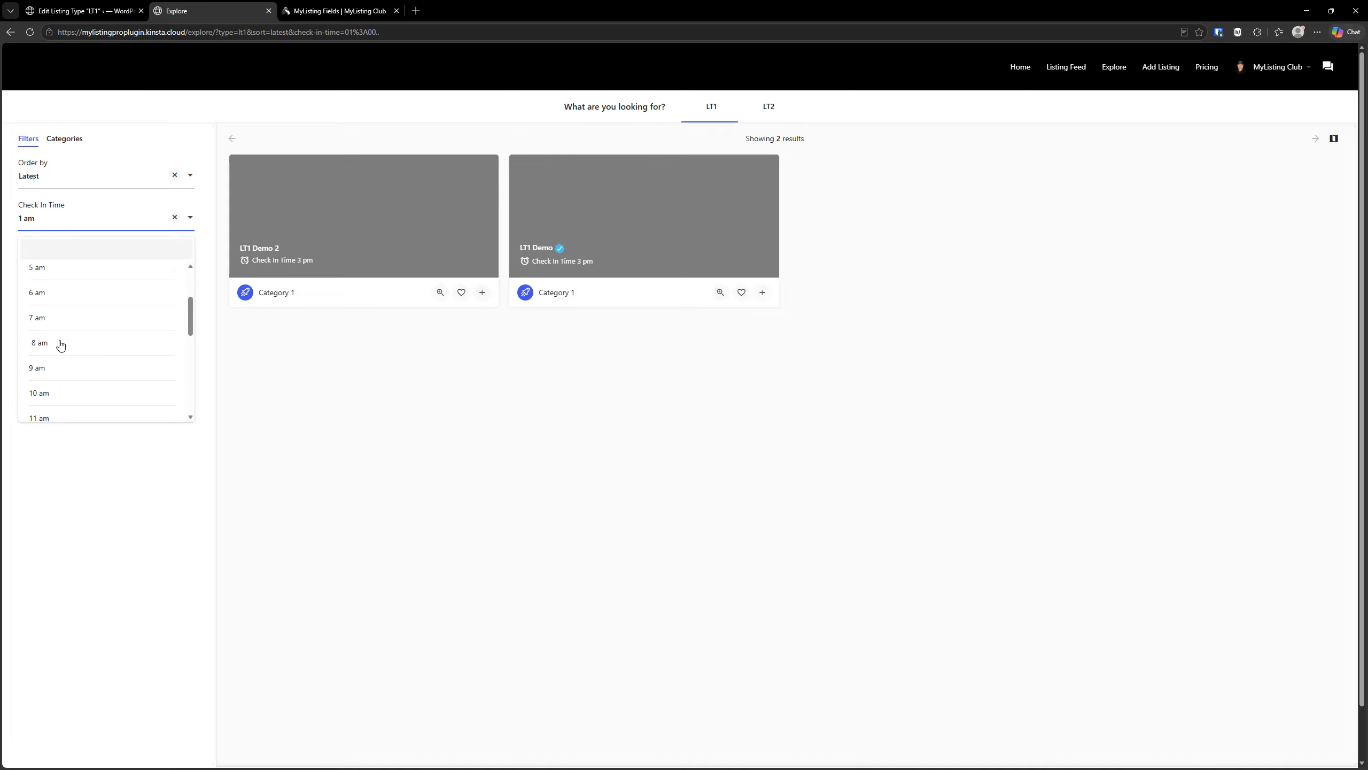
left_click(60, 392)
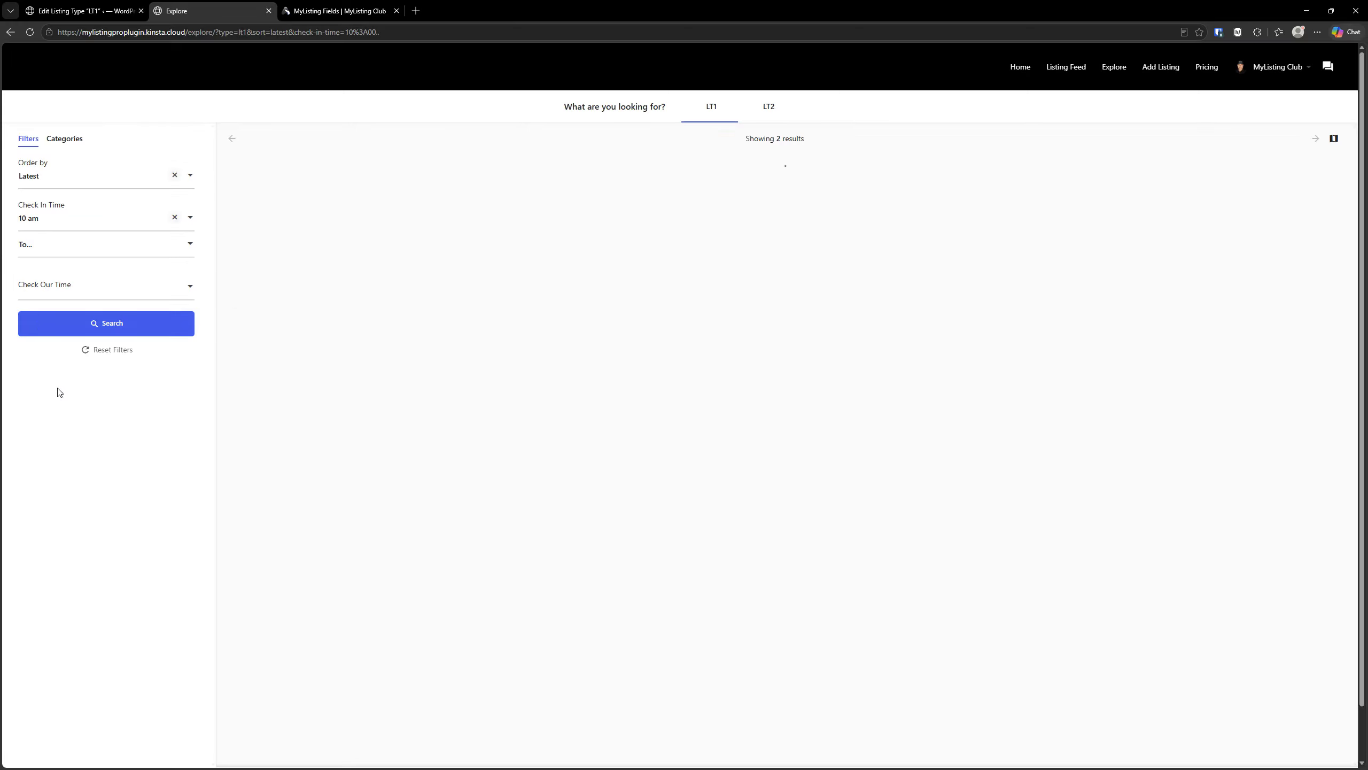
- Set the end of the Check In Time range filter to 3 pm
left_click(36, 247)
scroll(46, 345, "down", 1)
scroll(45, 335, "down", 2)
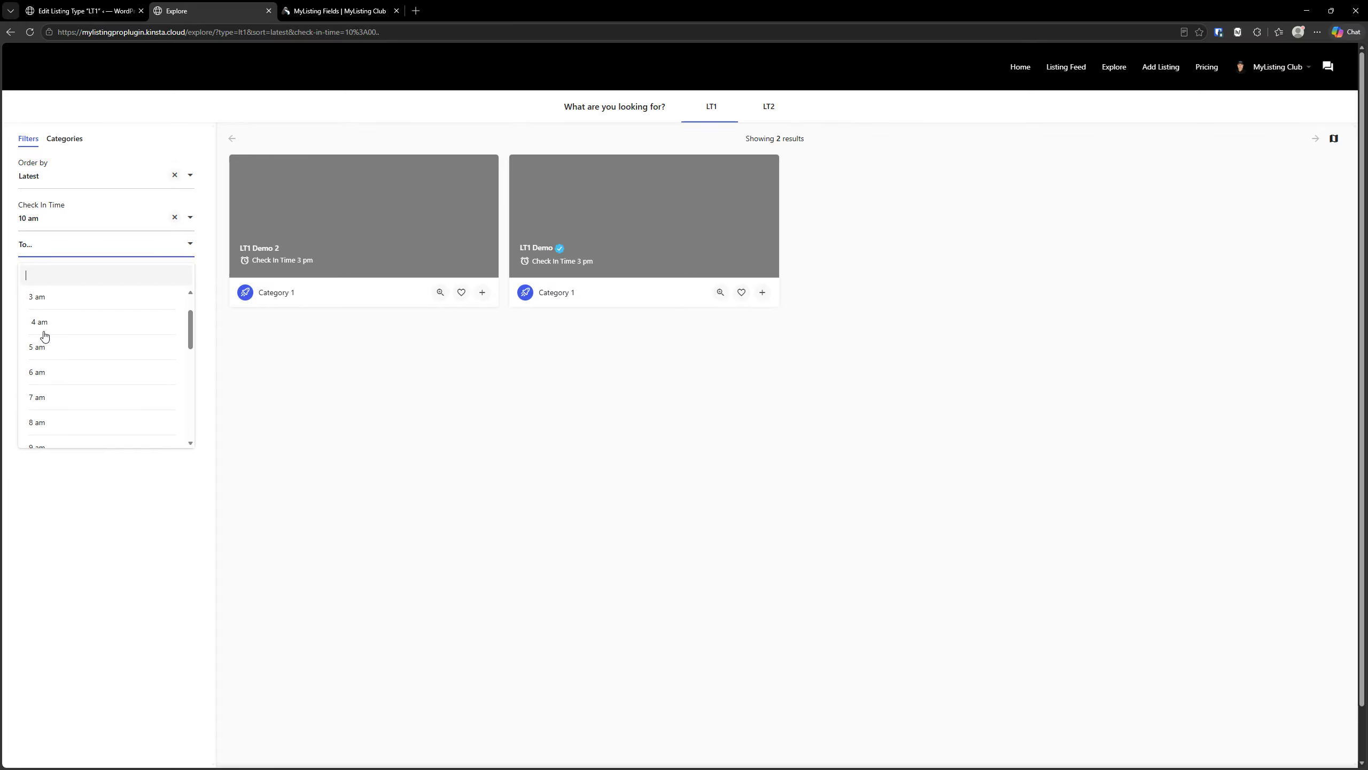
scroll(48, 336, "down", 3)
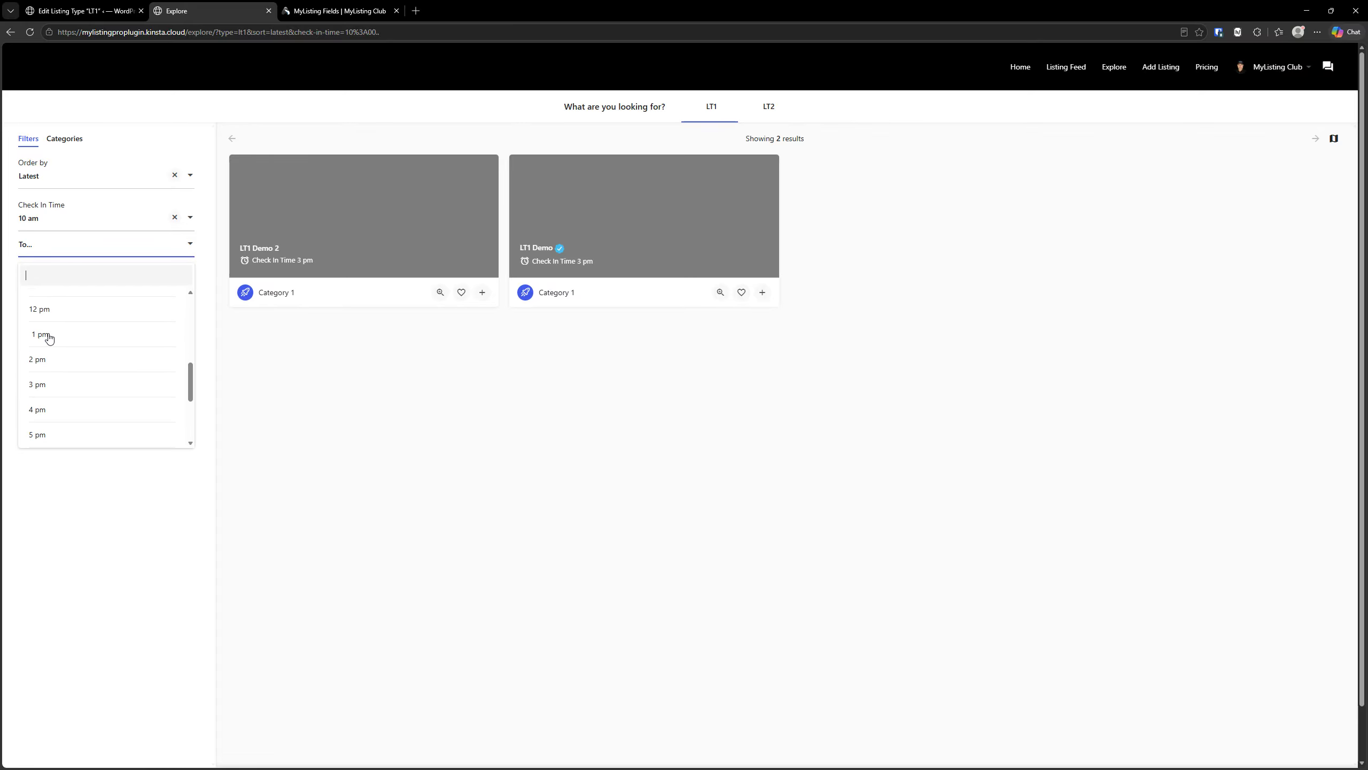
left_click(47, 337)
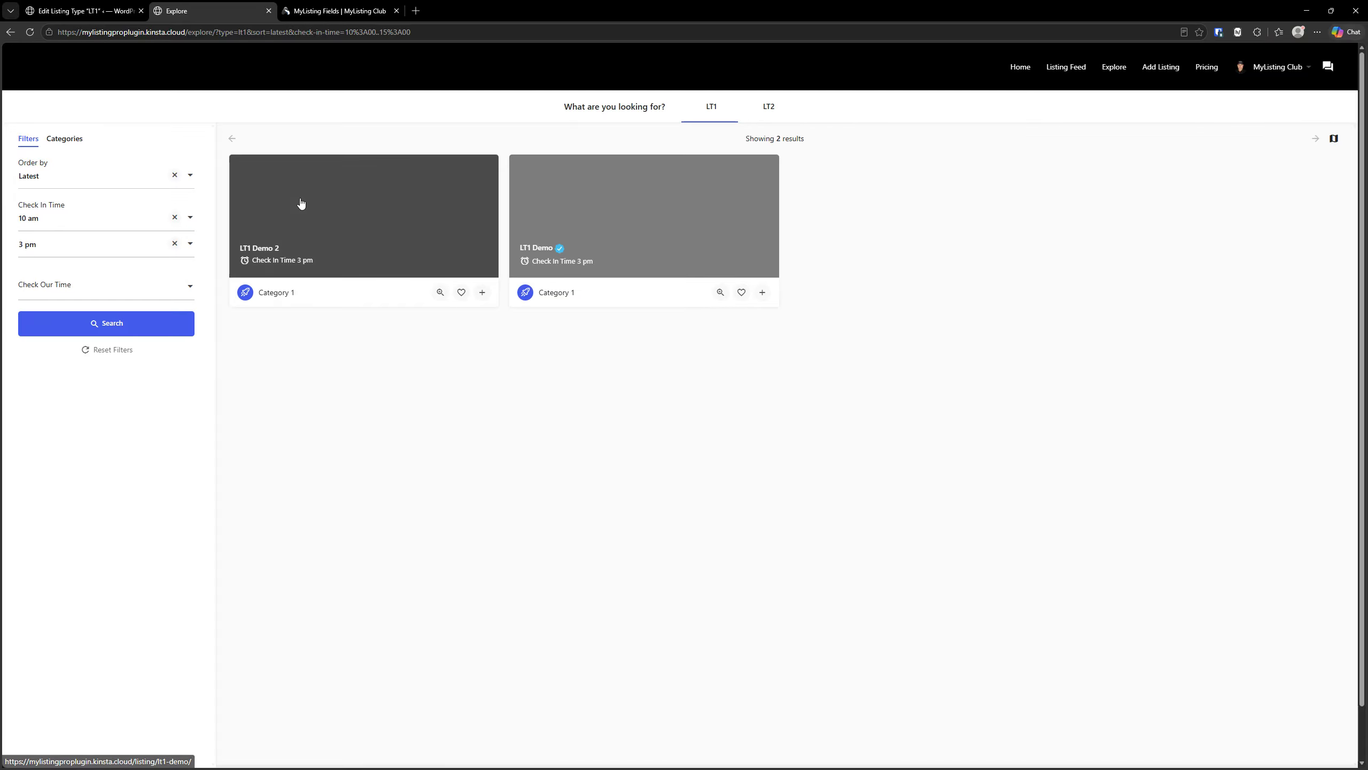
left_click(643, 234)
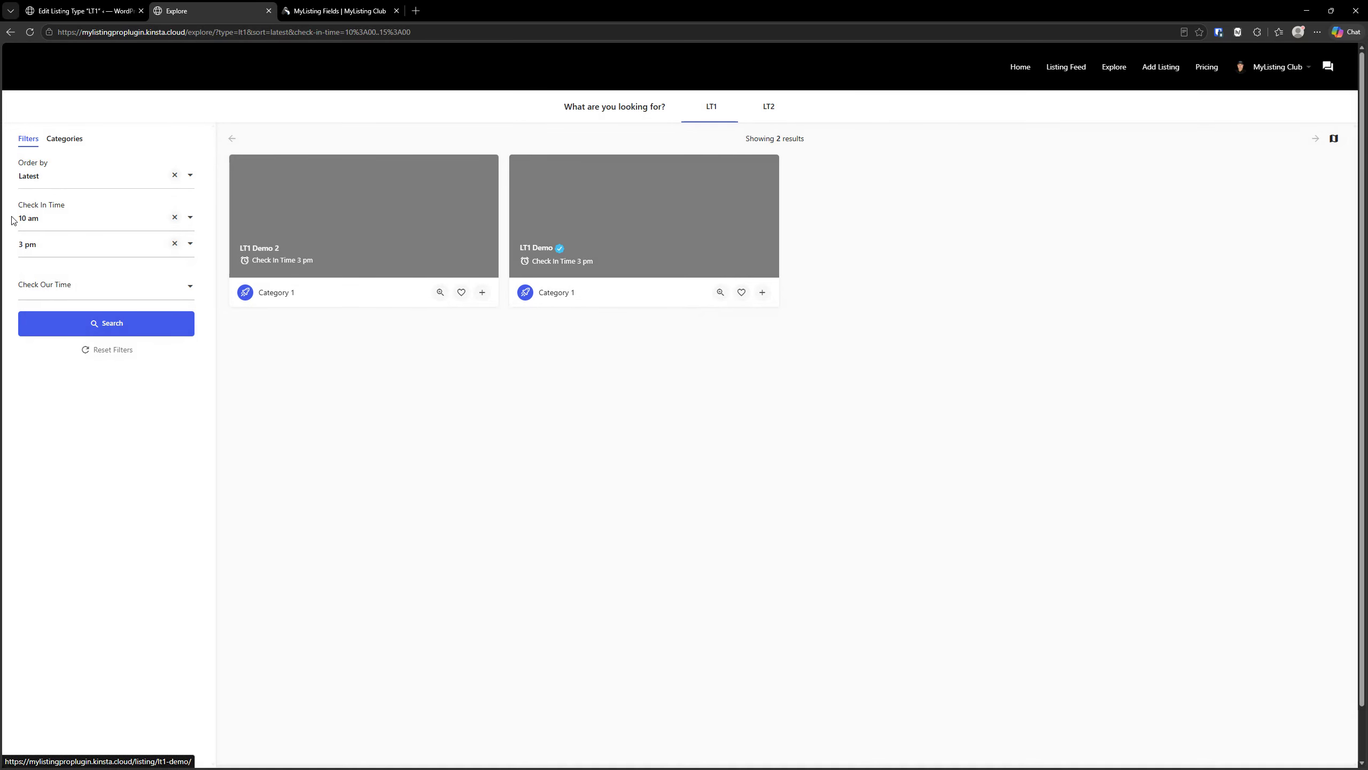
- Filter the Explore listings by a Check Our Time of exactly 10 am
left_click(69, 280)
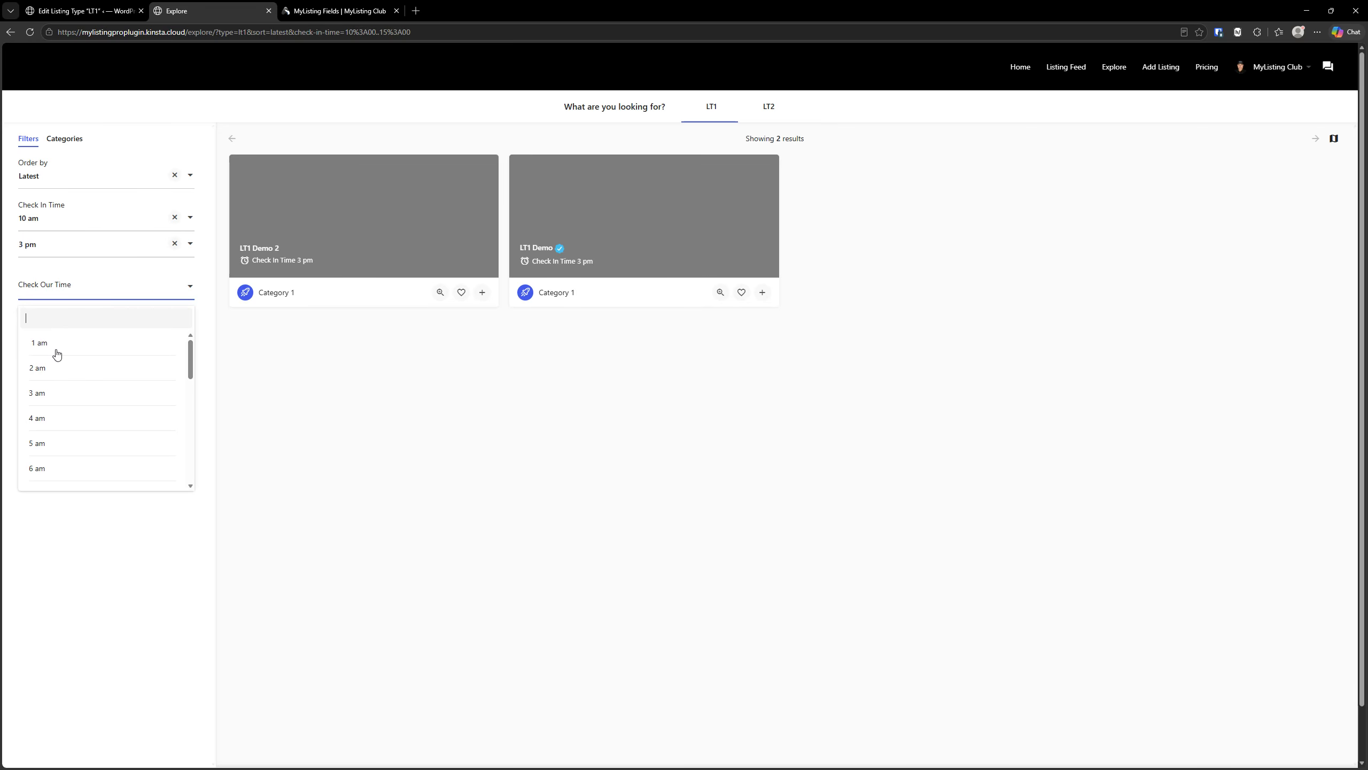
scroll(67, 428, "down", 6)
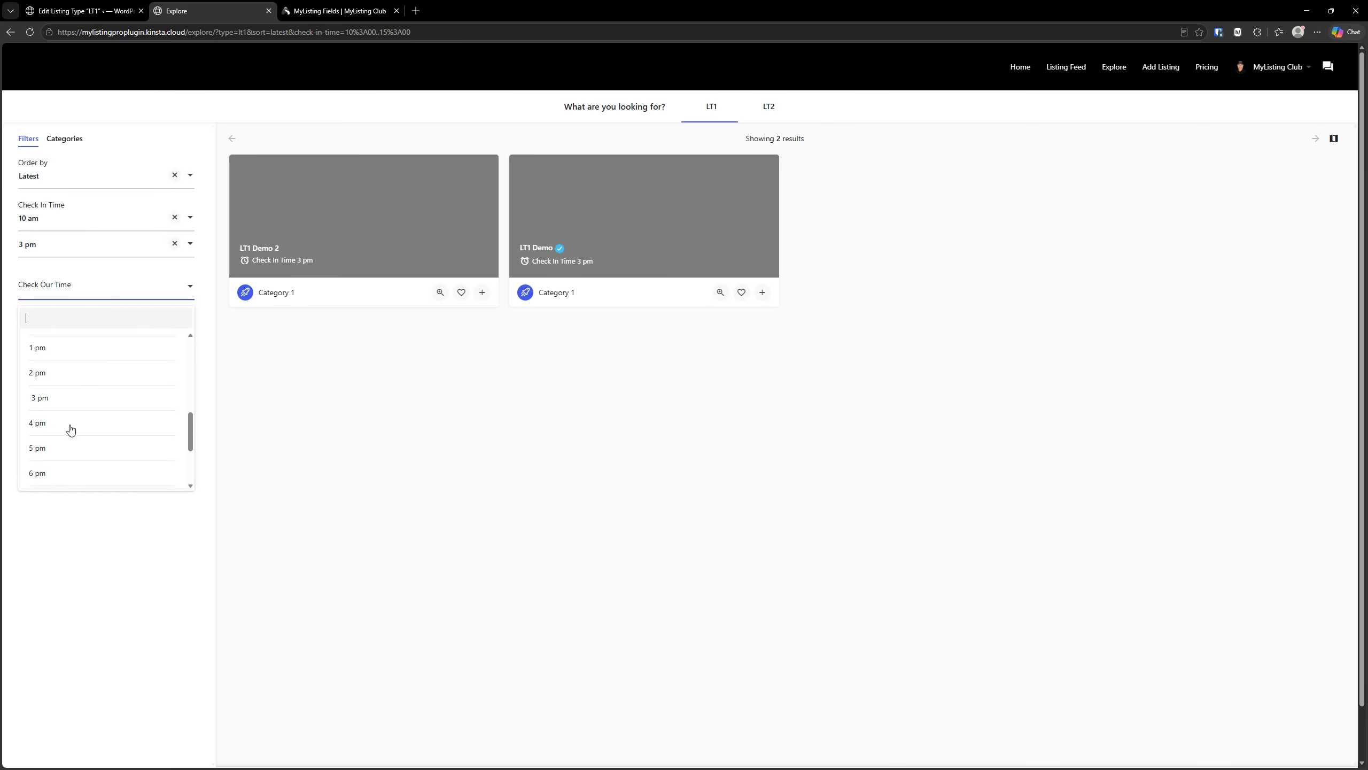
scroll(72, 429, "up", 5)
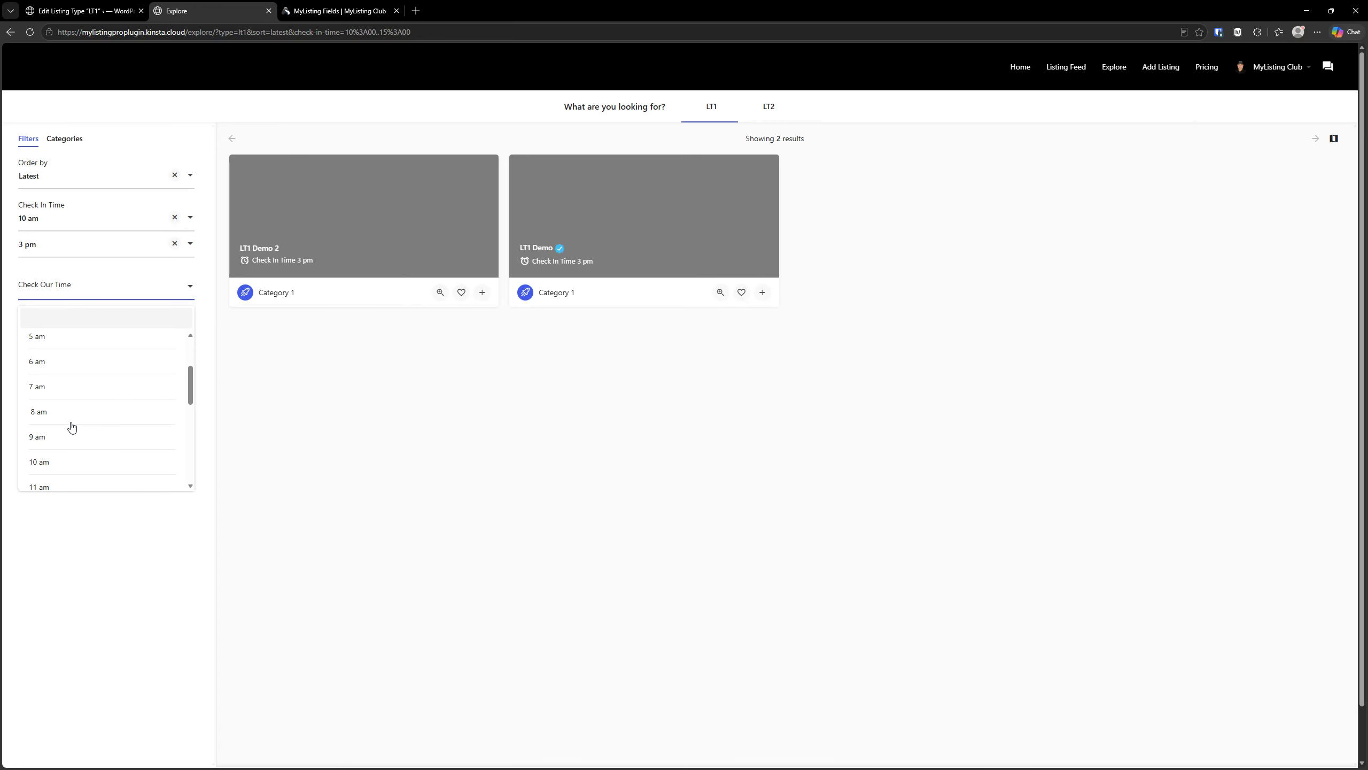
scroll(71, 427, "down", 2)
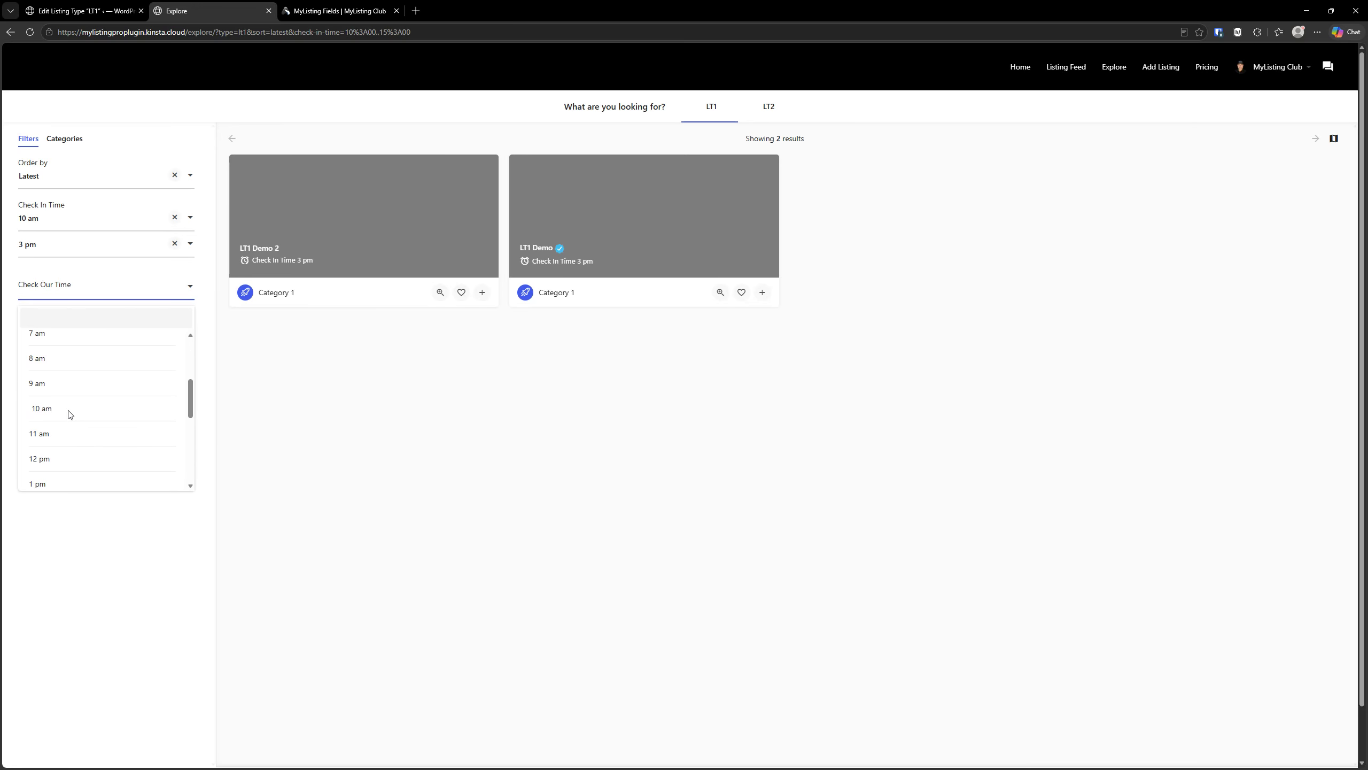
left_click(68, 410)
- Change the Check In Time range filter so it runs from 3 pm to 4 pm
left_click(55, 222)
scroll(55, 301, "down", 2)
left_click(53, 323)
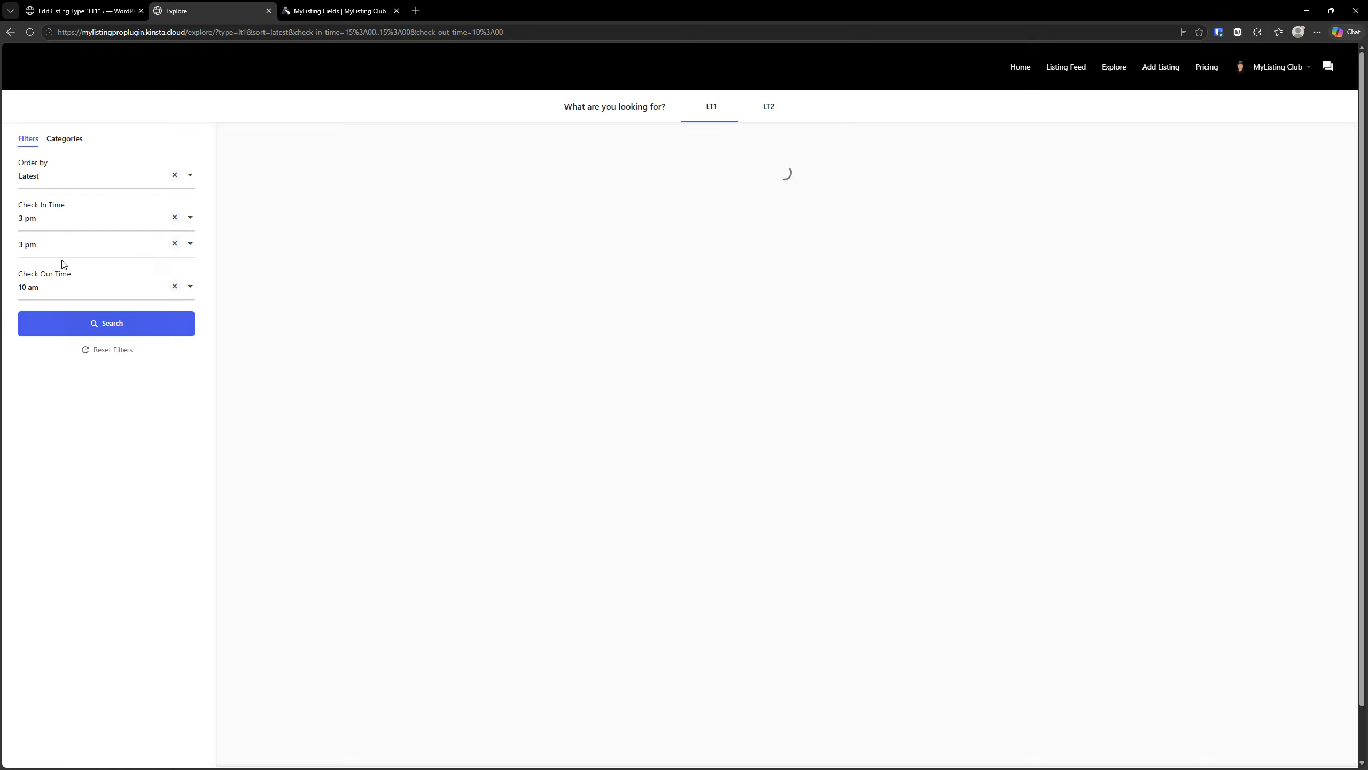
left_click(52, 249)
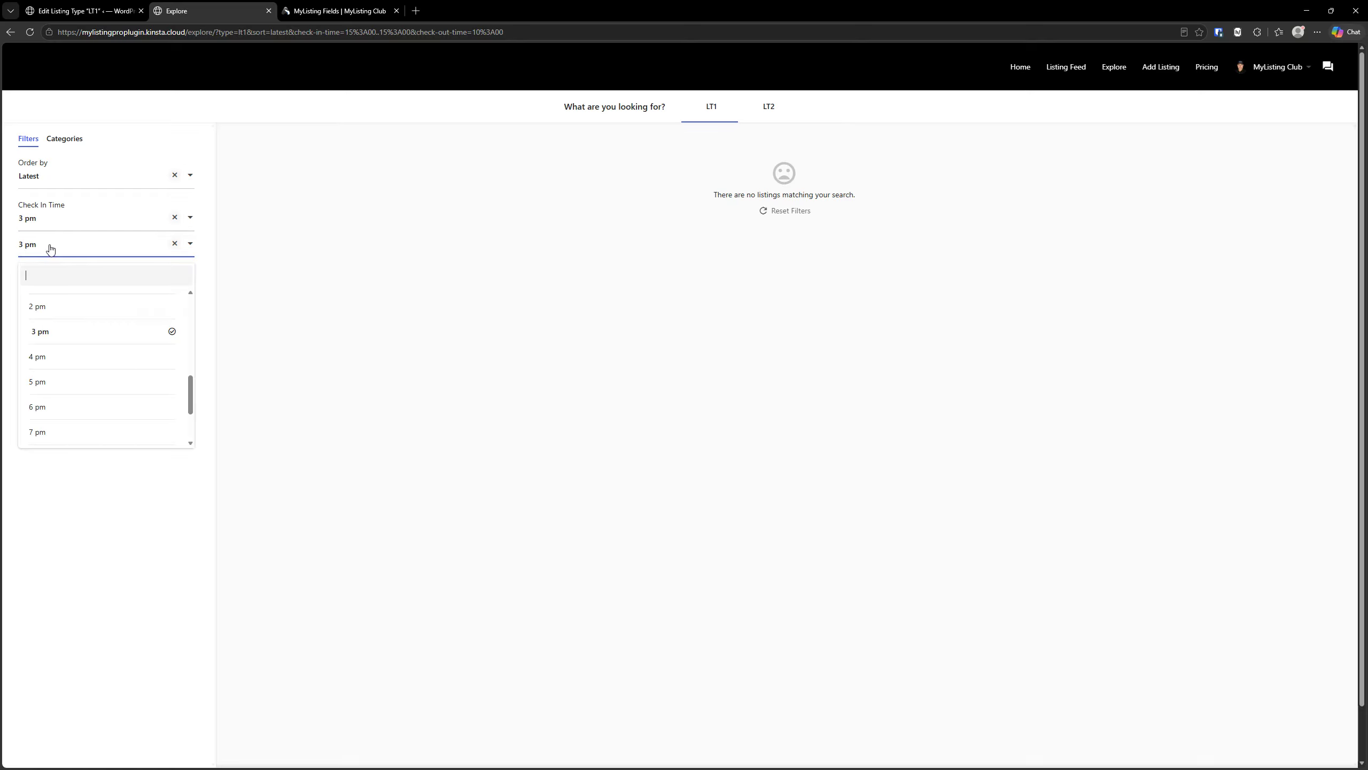
left_click(42, 357)
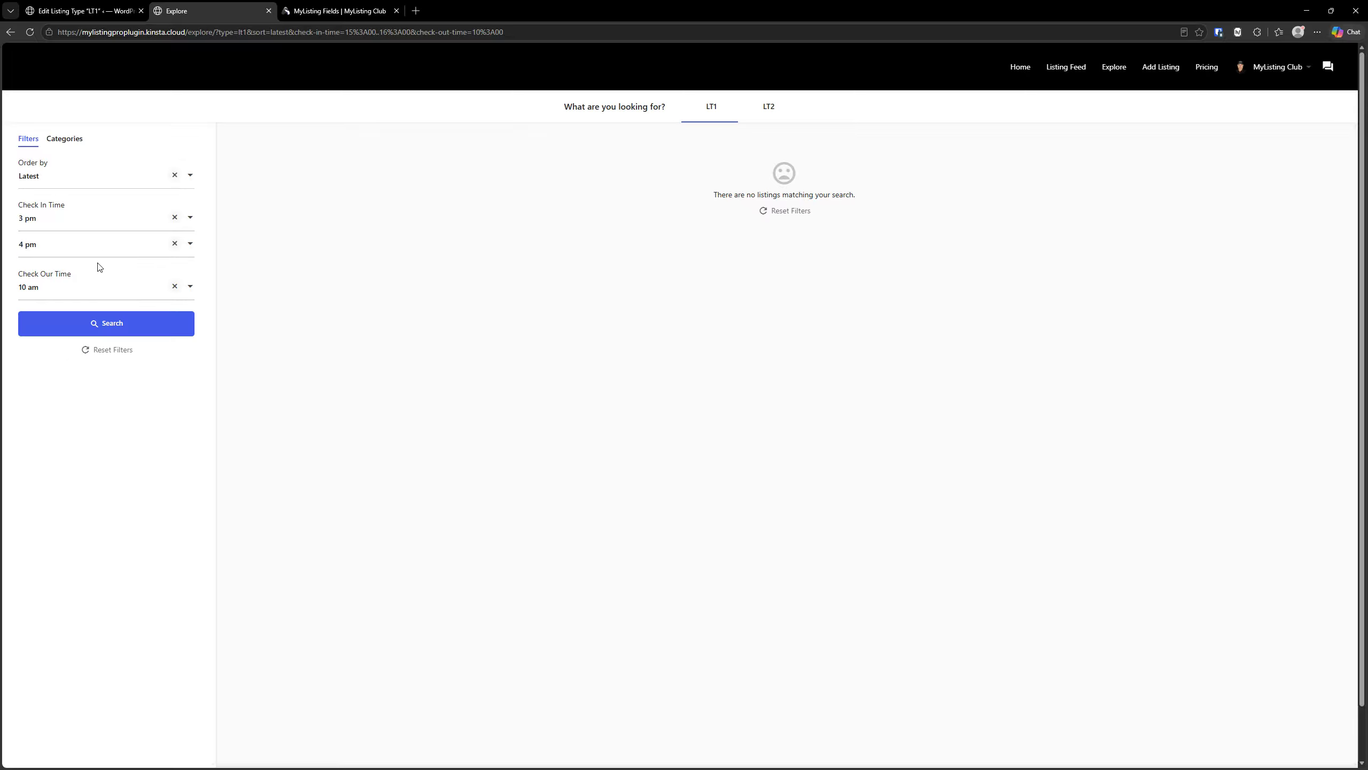
- Clear both the start and end values of the Check In Time range filter
left_click(175, 216)
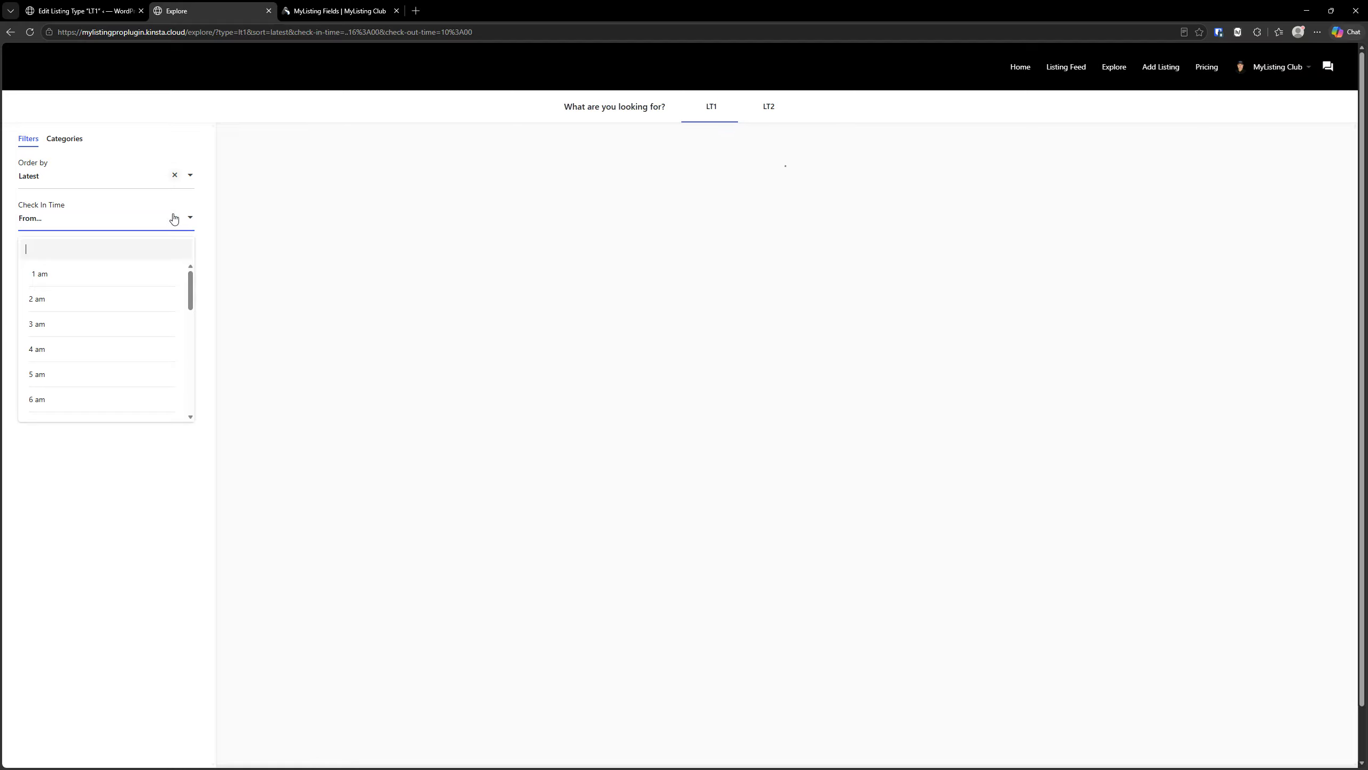
left_click(363, 275)
left_click(174, 243)
left_click(248, 271)
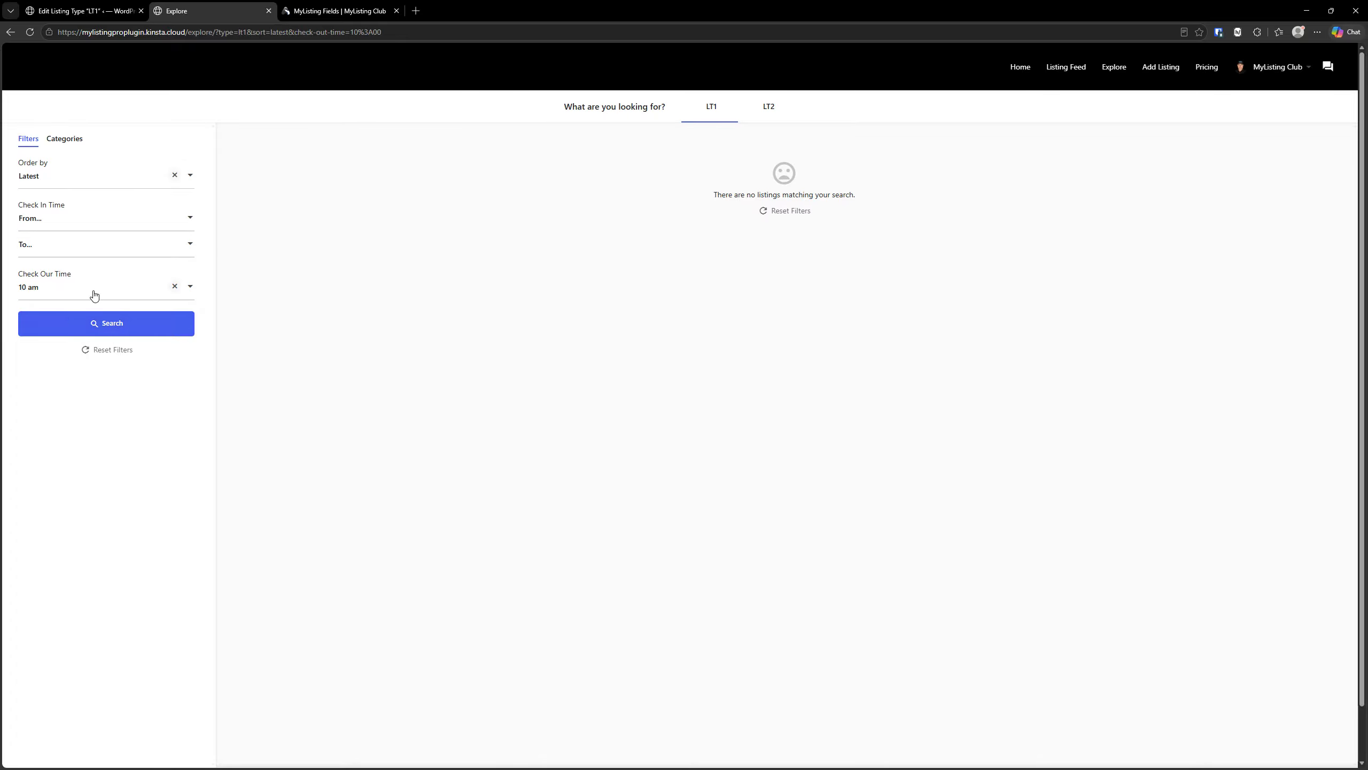
- Change the Check Our Time filter on the Explore page to 12 pm
left_click(70, 294)
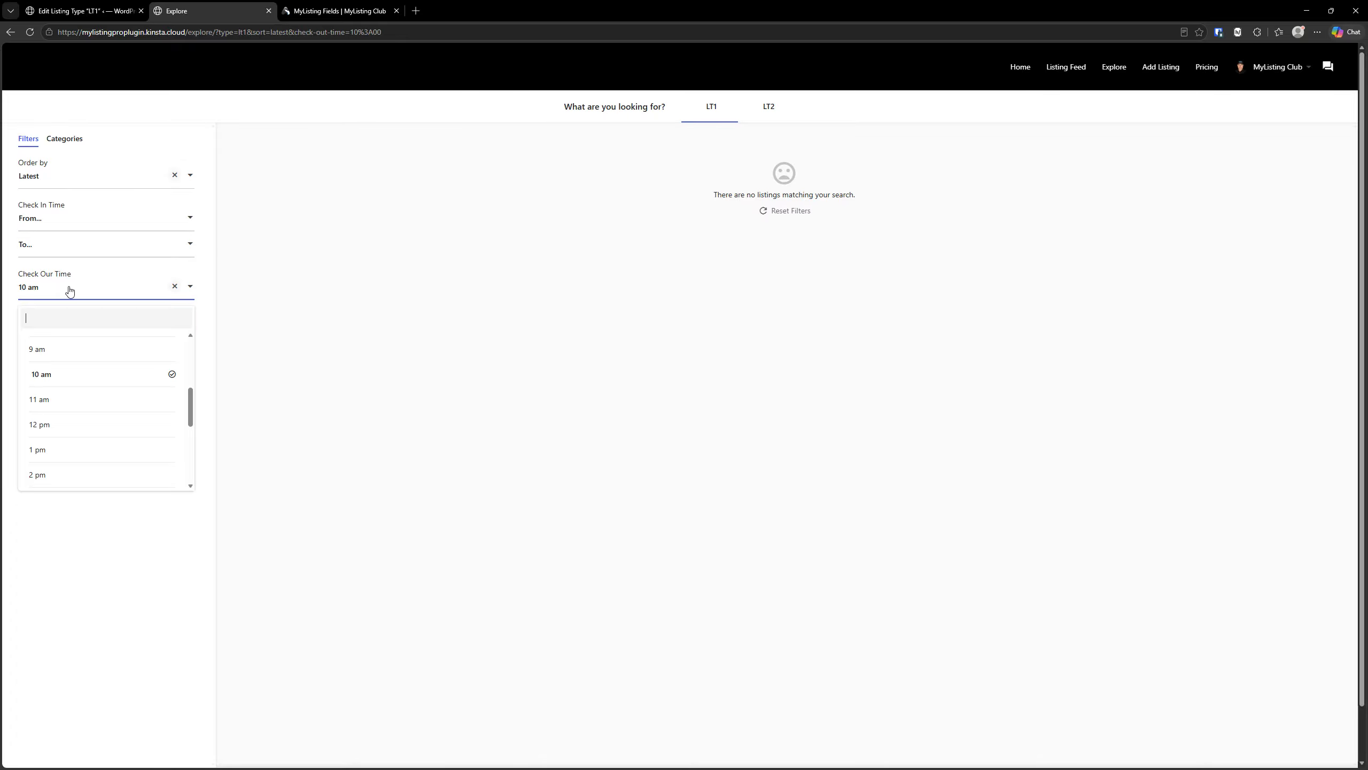
scroll(110, 401, "down", 3)
scroll(111, 402, "down", 1)
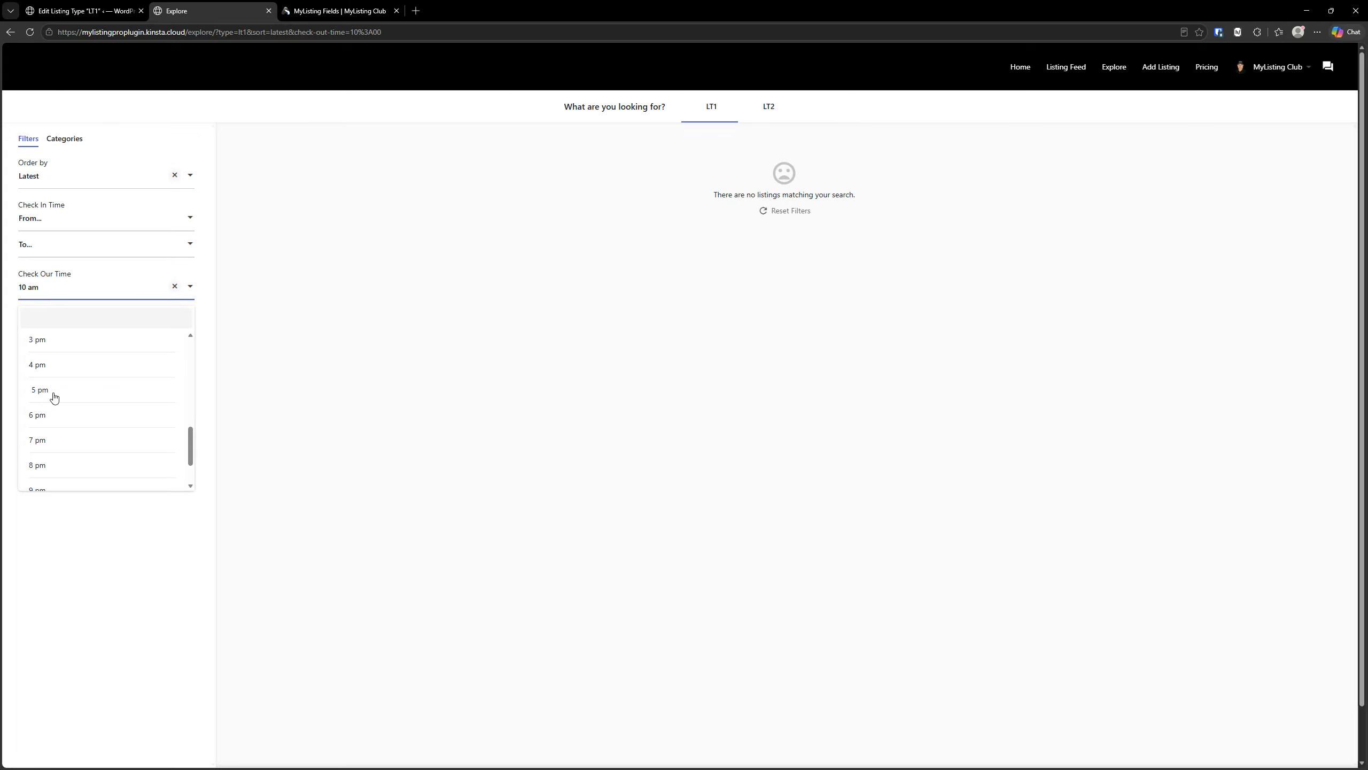
scroll(54, 393, "up", 4)
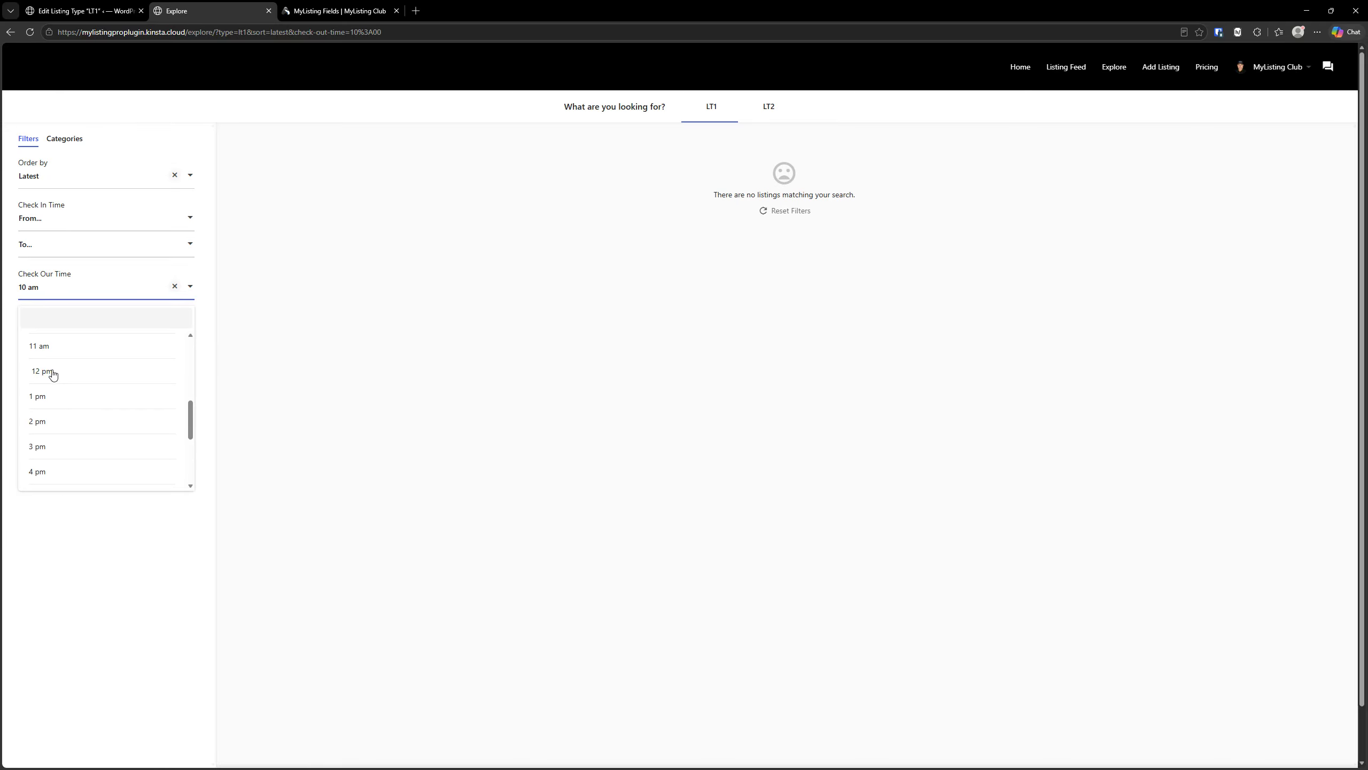
left_click(50, 372)
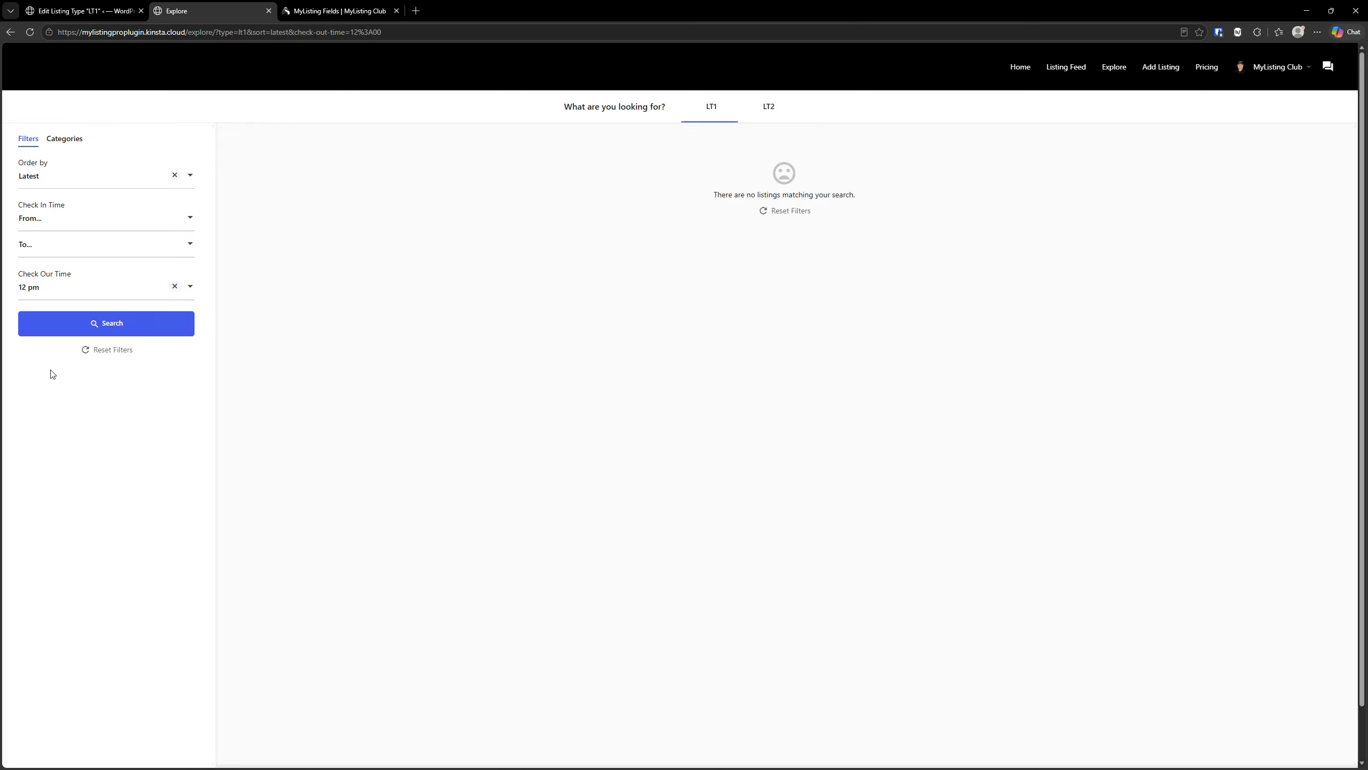
- Set the Check Our Time filter on the Explore page to 9 am
left_click(128, 291)
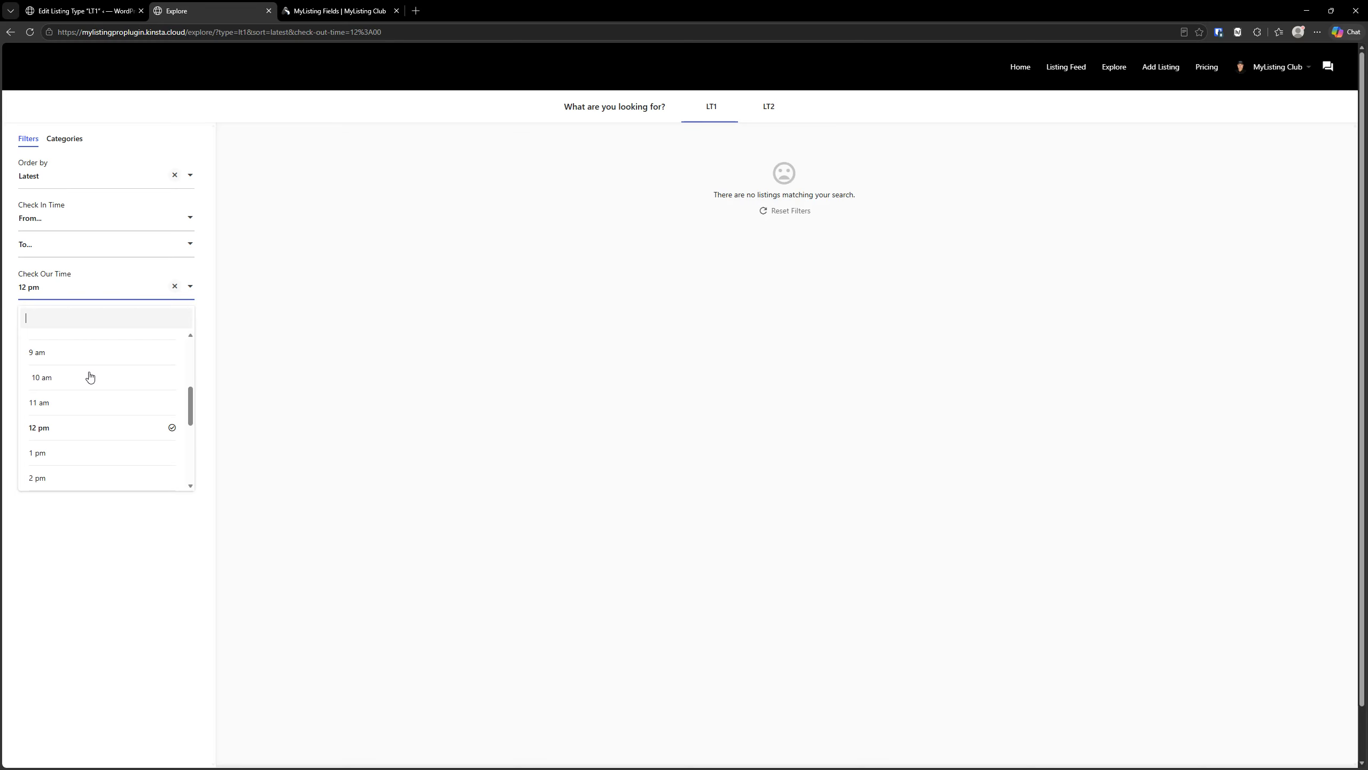
left_click(90, 378)
left_click_drag(111, 305, 84, 295)
left_click(59, 298)
left_click(50, 346)
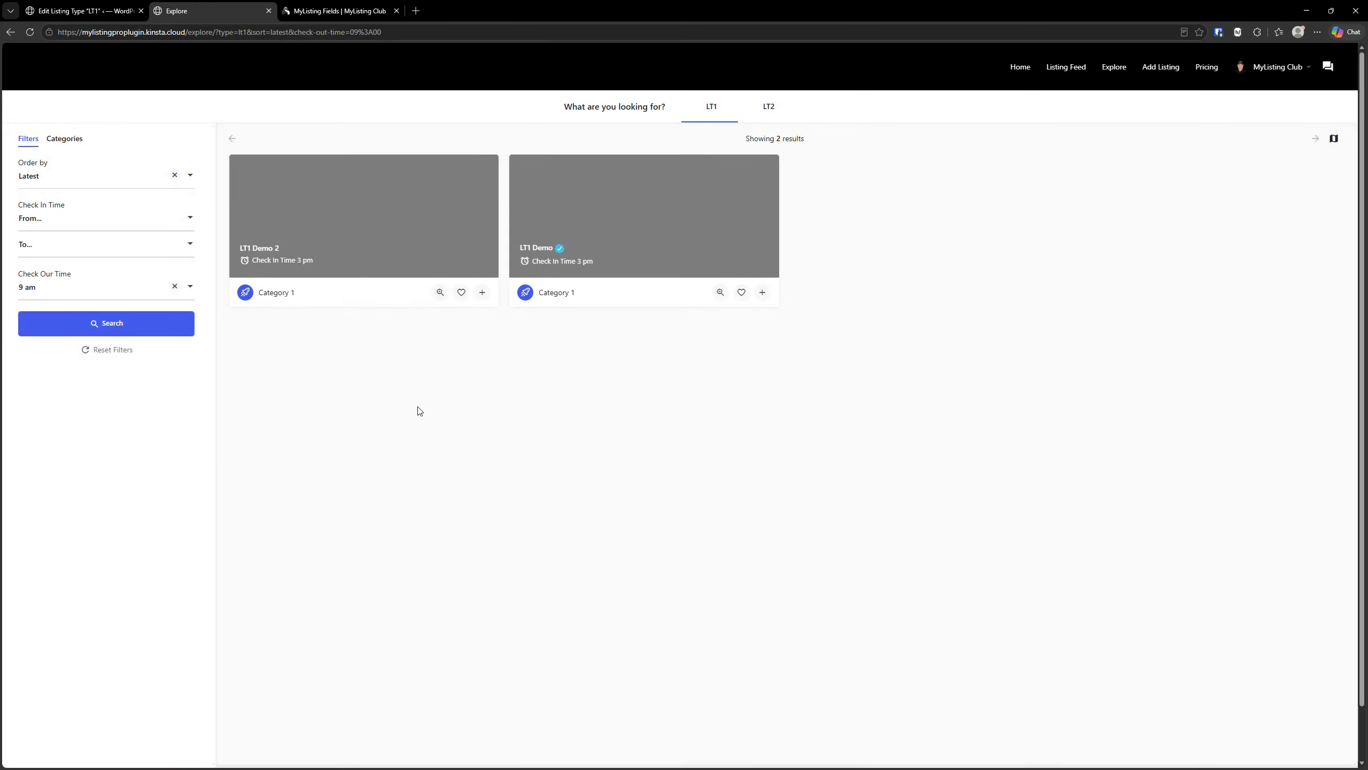
left_click(74, 231)
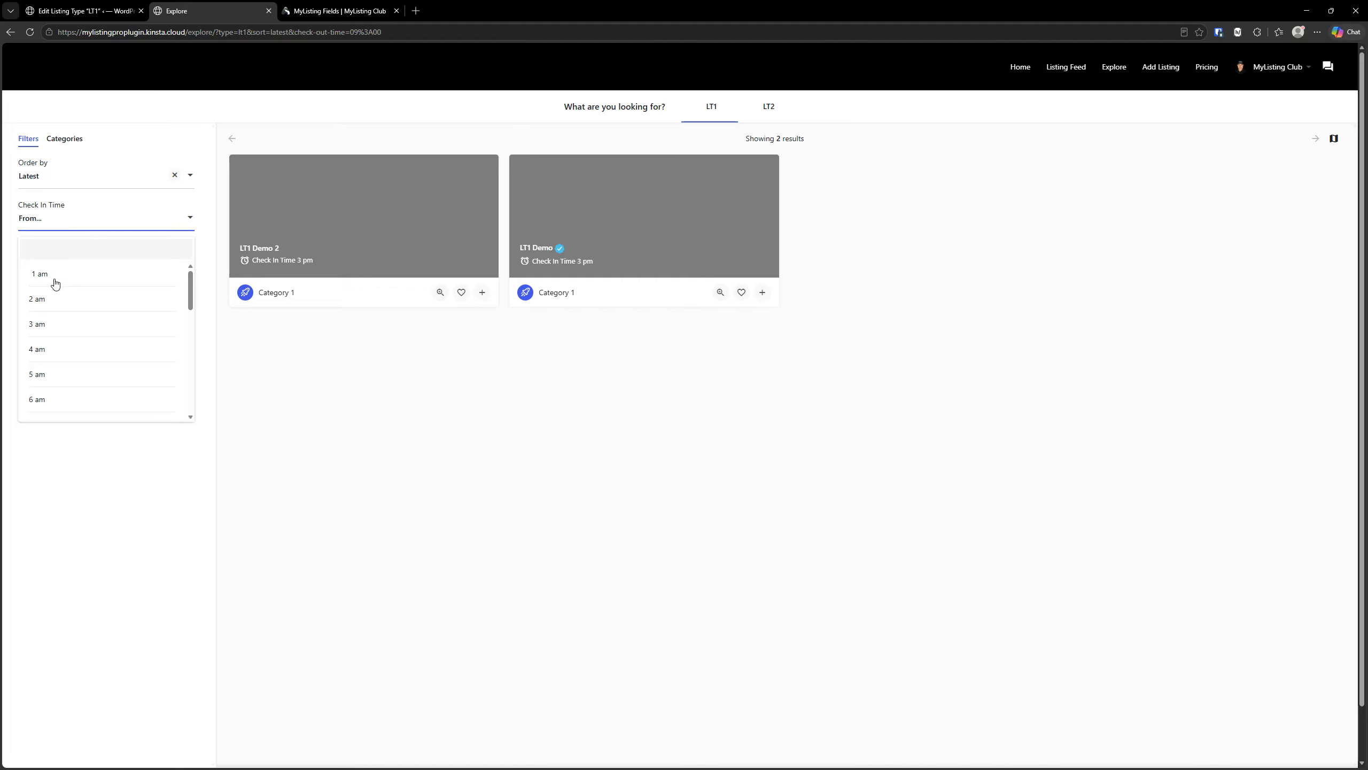
left_click(79, 227)
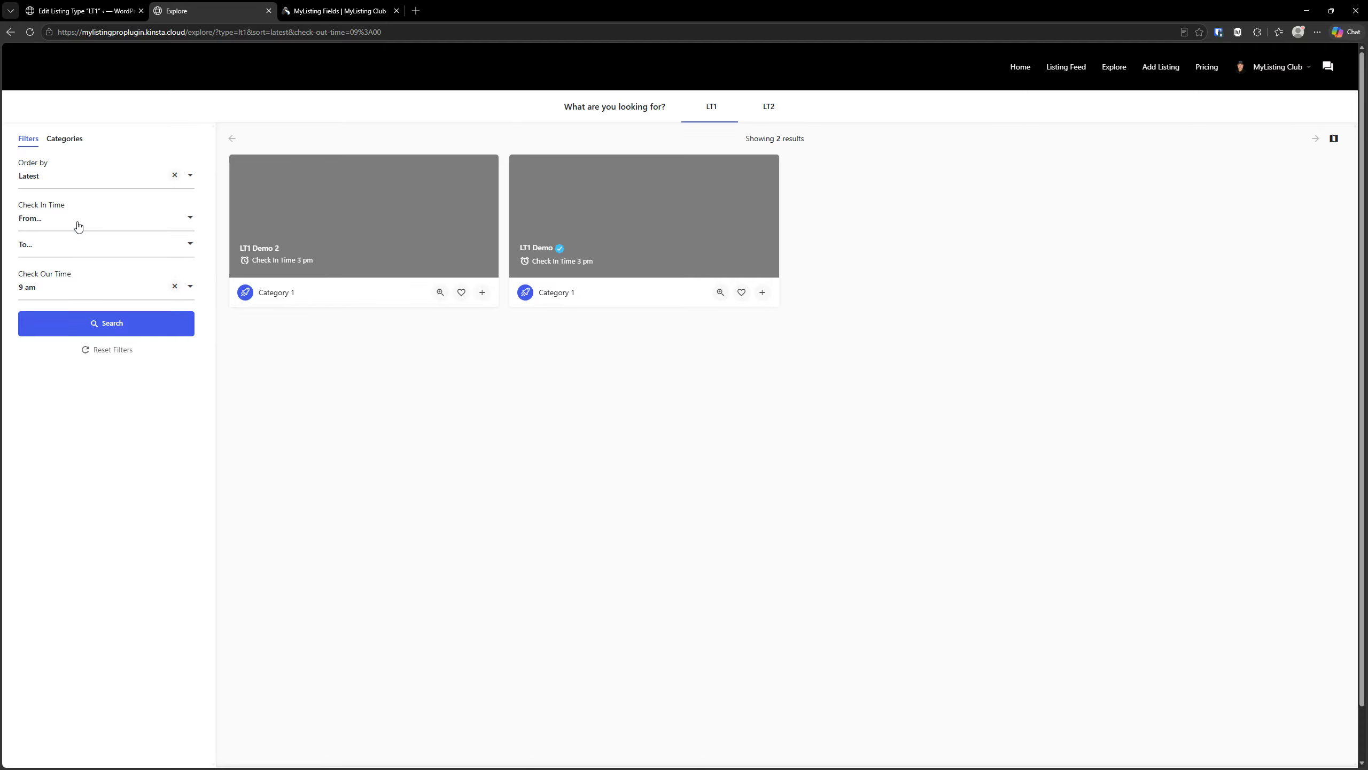
left_click(68, 291)
left_click(387, 474)
- Return to the LT1 listing type editor and add a Time Picker filter to the basic search form
left_click(116, 11)
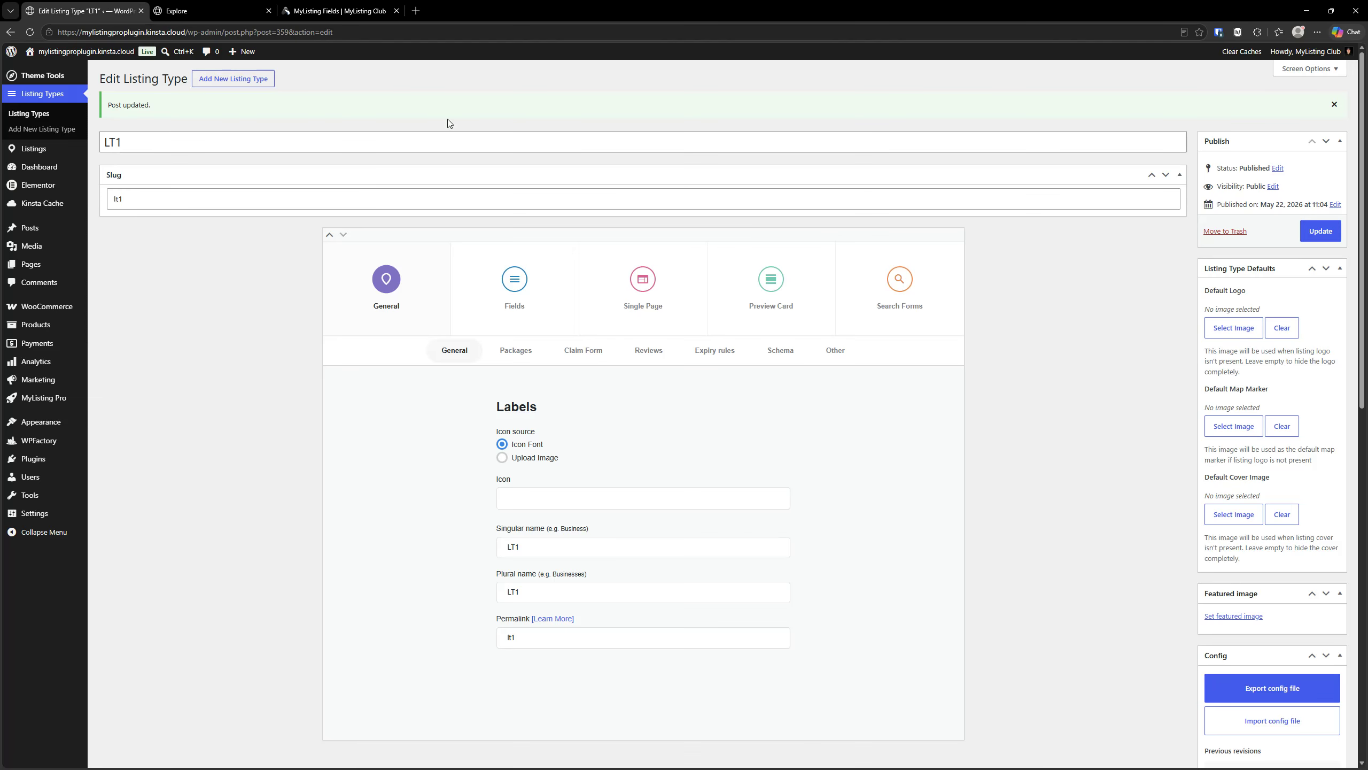
left_click(901, 264)
left_click(601, 356)
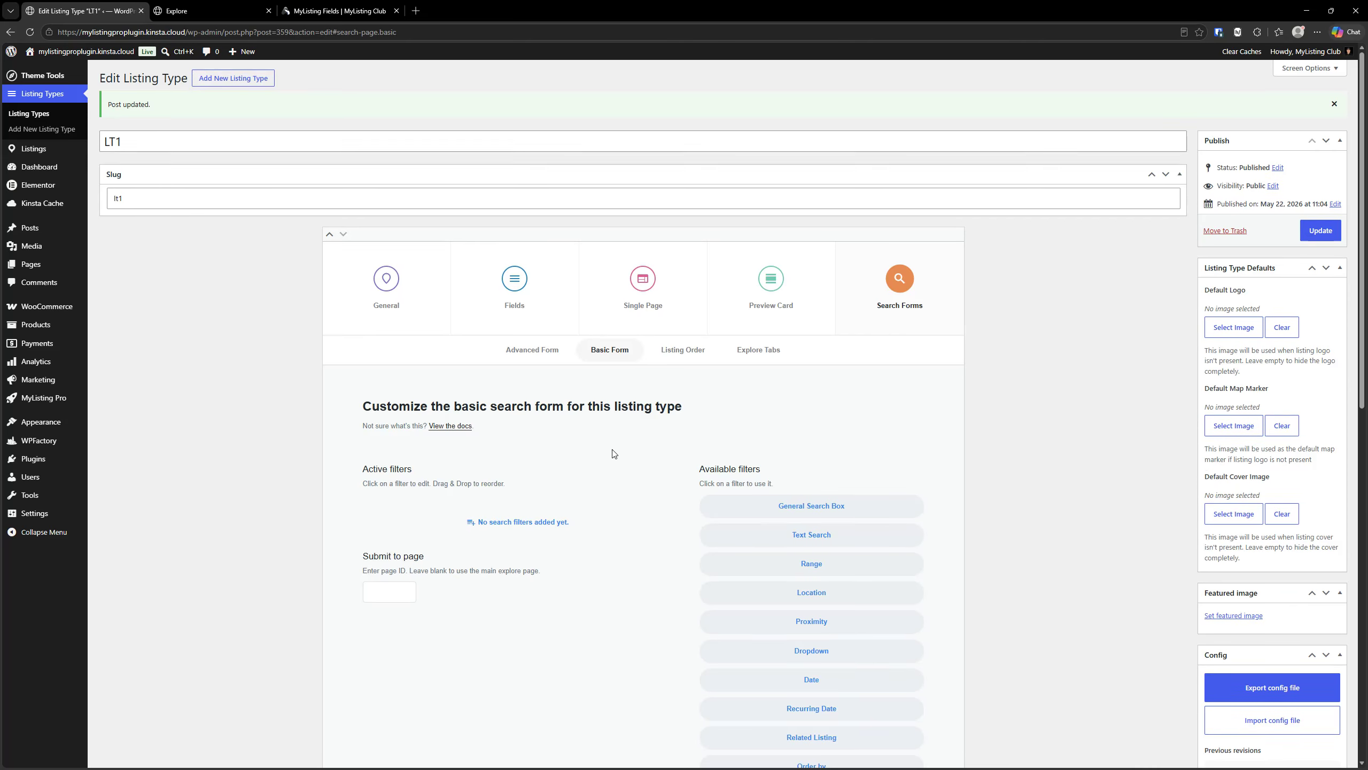
scroll(612, 453, "down", 3)
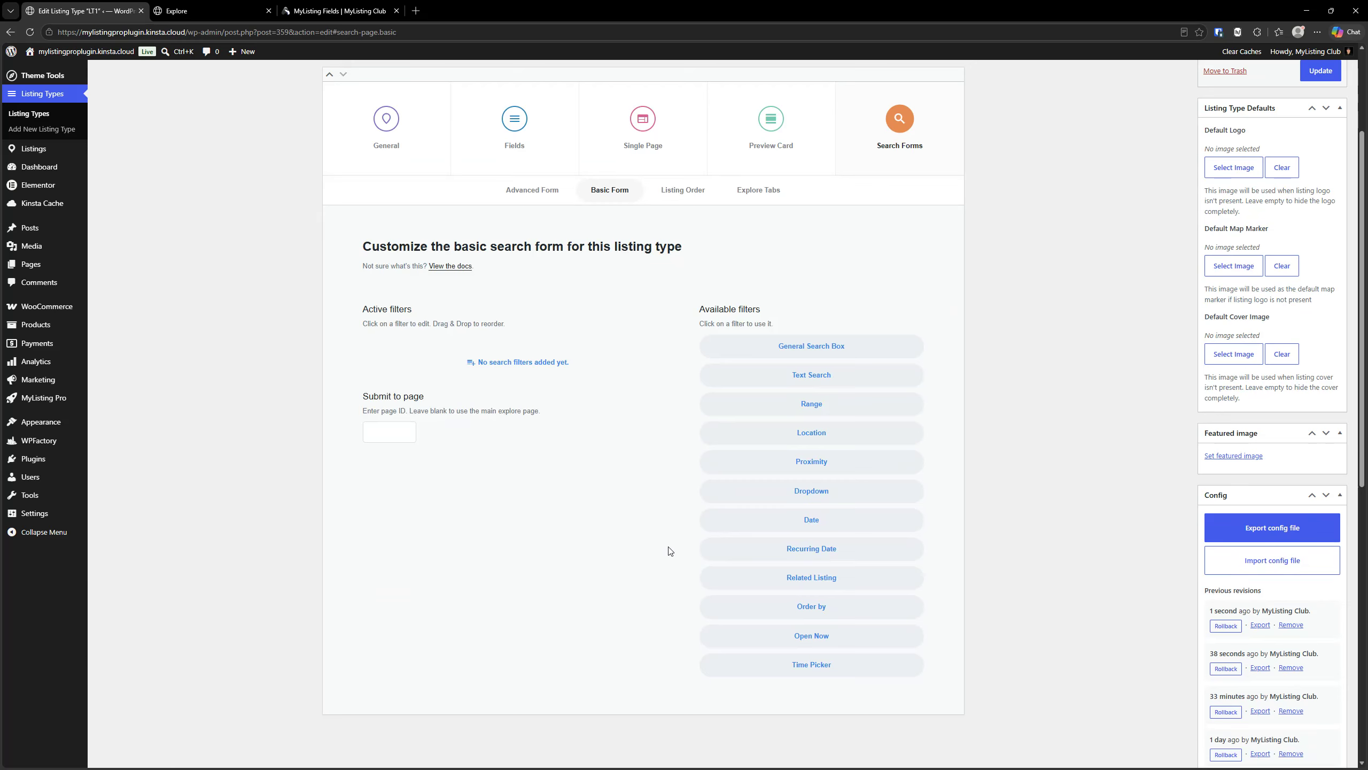
scroll(669, 551, "down", 3)
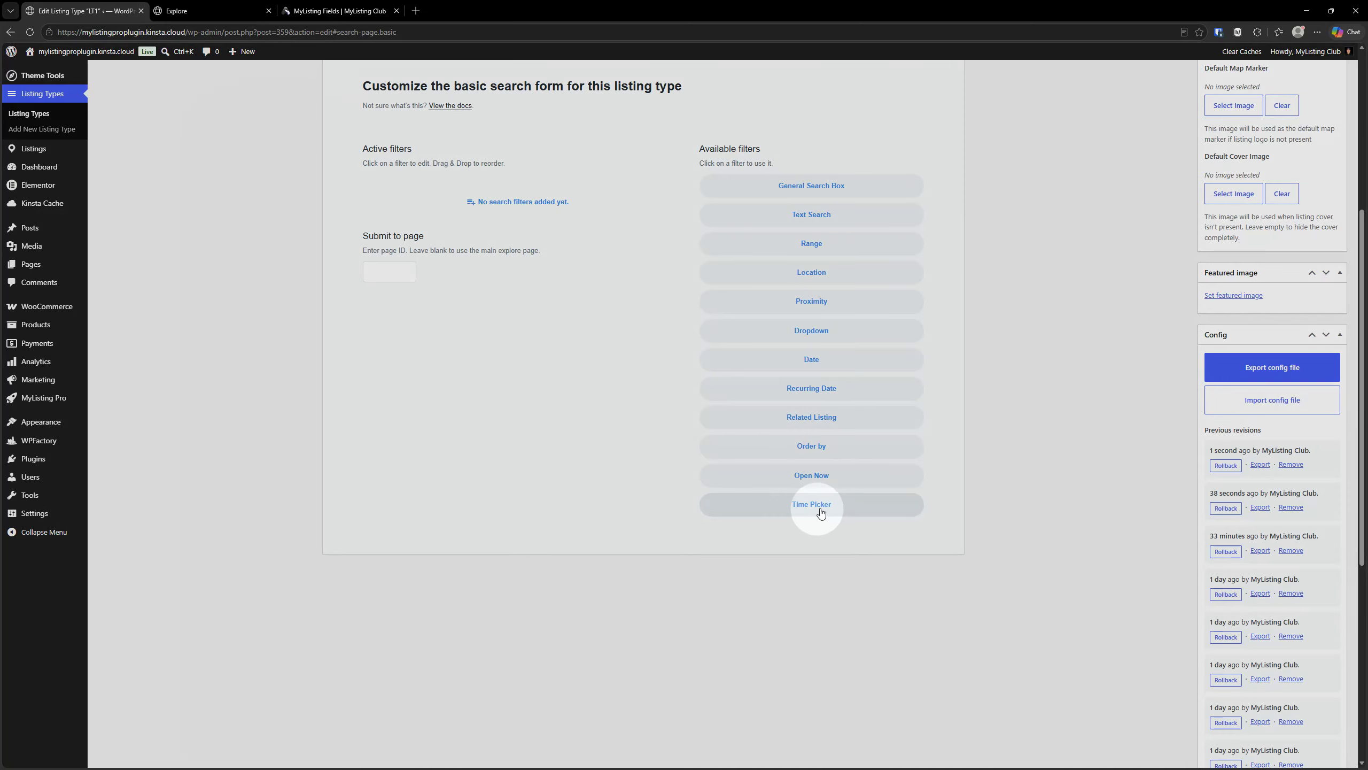
left_click(819, 511)
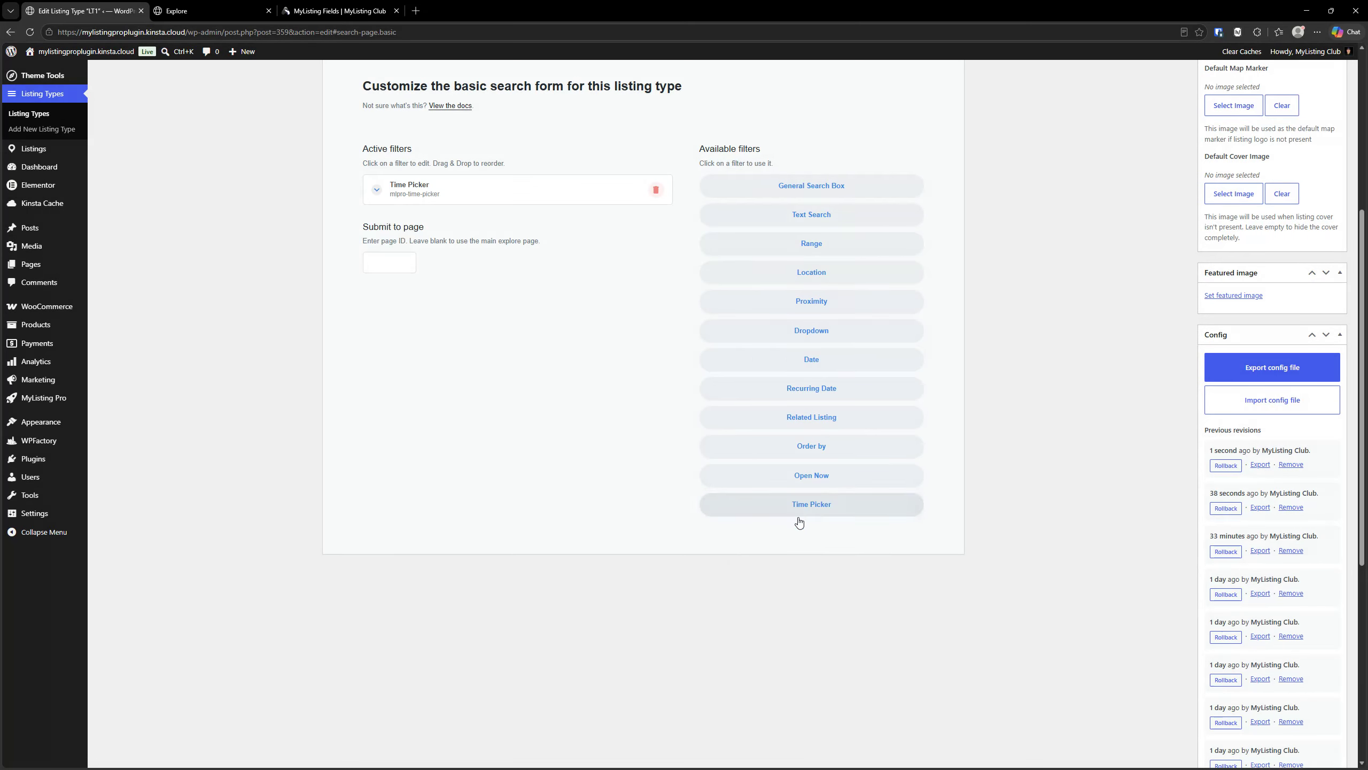
- Configure the basic form's Time Picker filter to use the Check In time field with the Time Range type
left_click(401, 199)
left_click(481, 286)
left_click(436, 304)
left_click(436, 333)
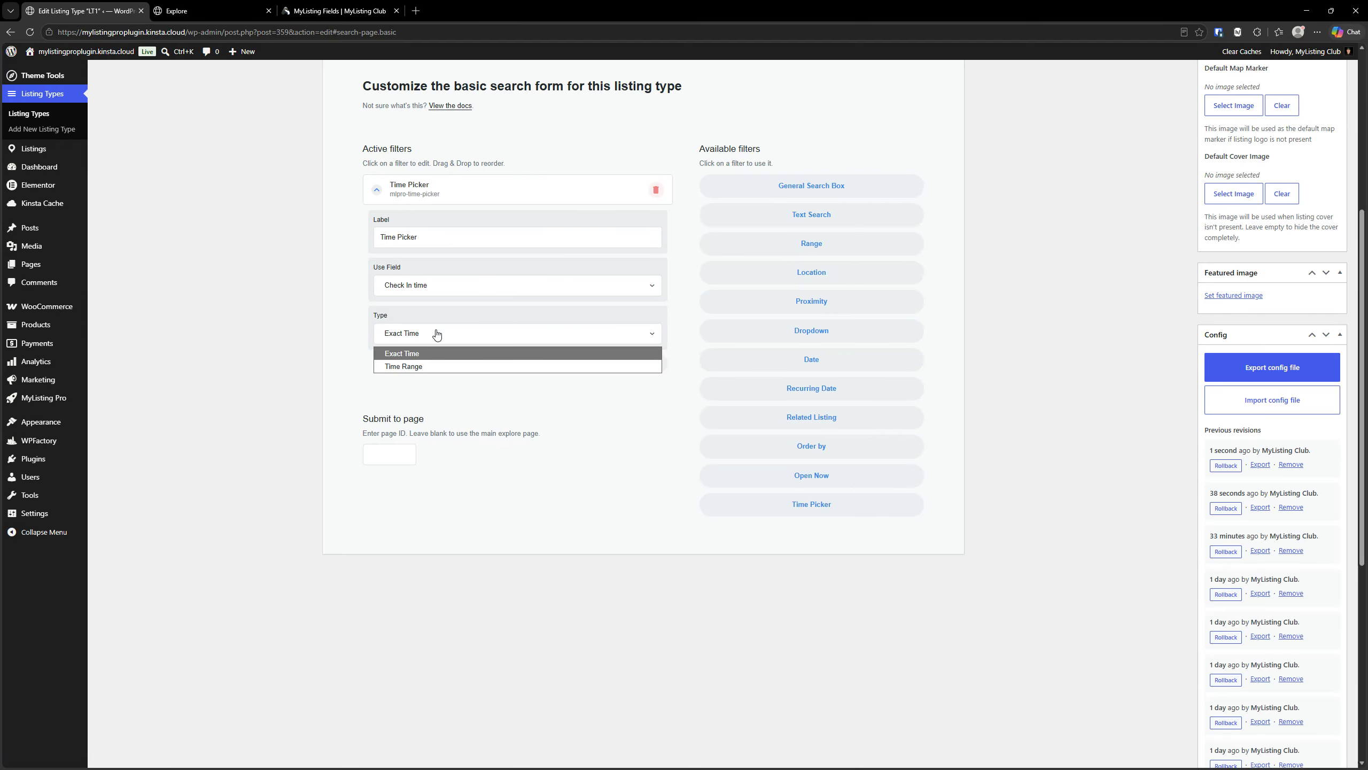
left_click(425, 366)
left_click(433, 192)
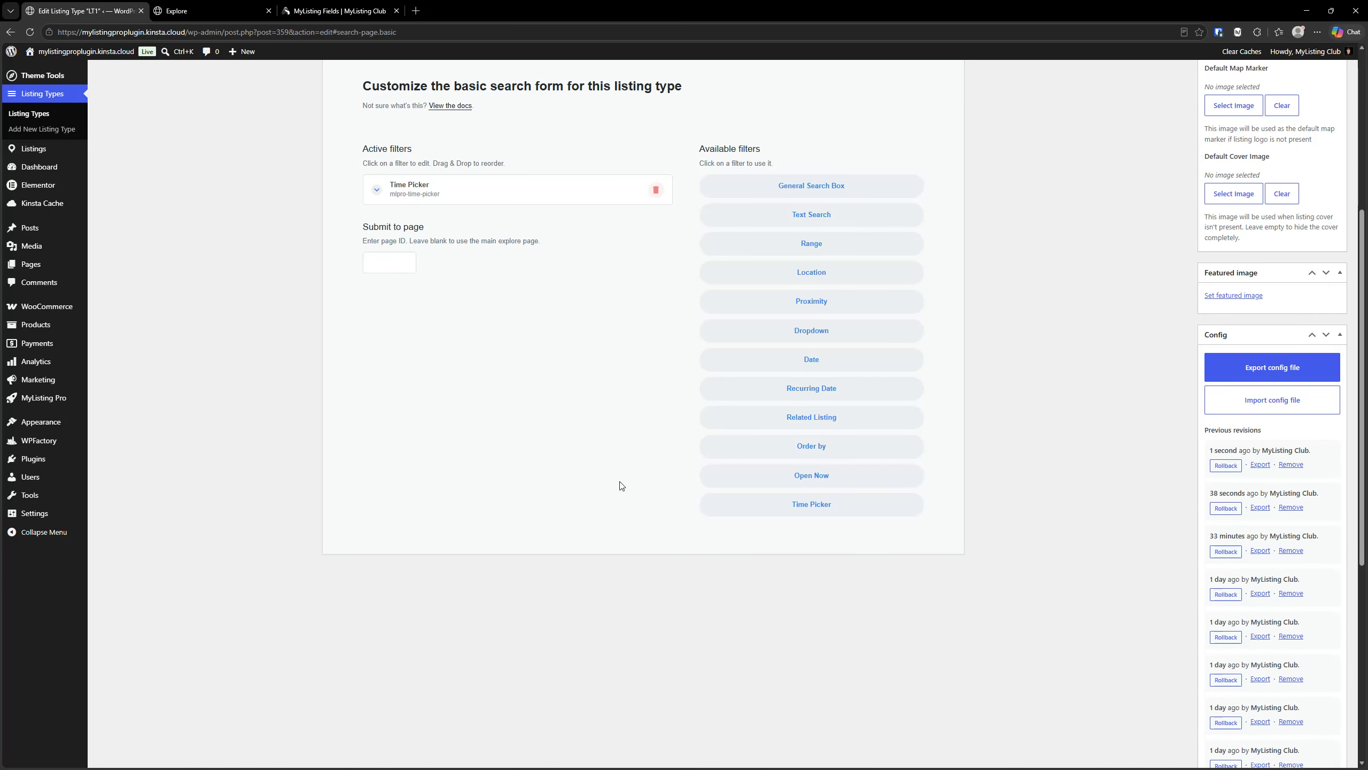
- Switch to the MyListing Fields page on the MyListing Club website
scroll(780, 593, "up", 5)
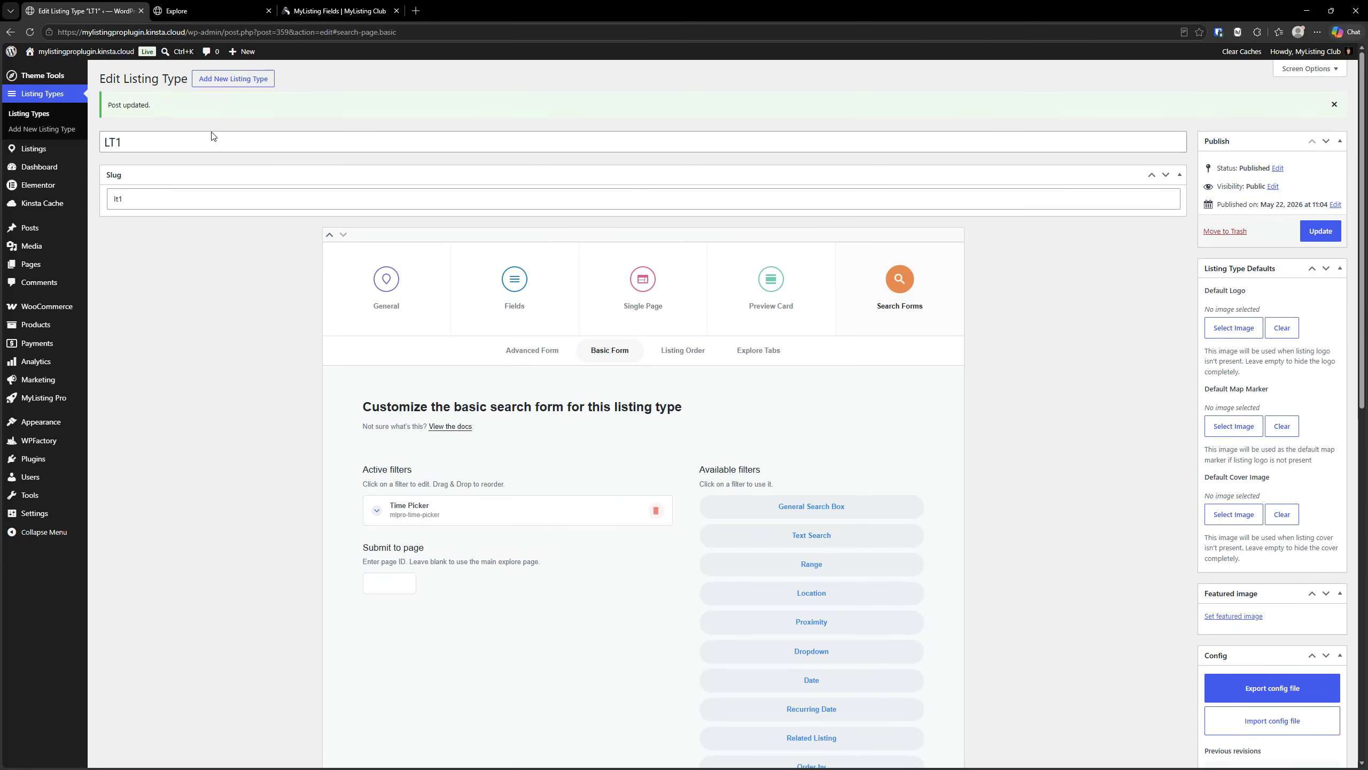
left_click(339, 10)
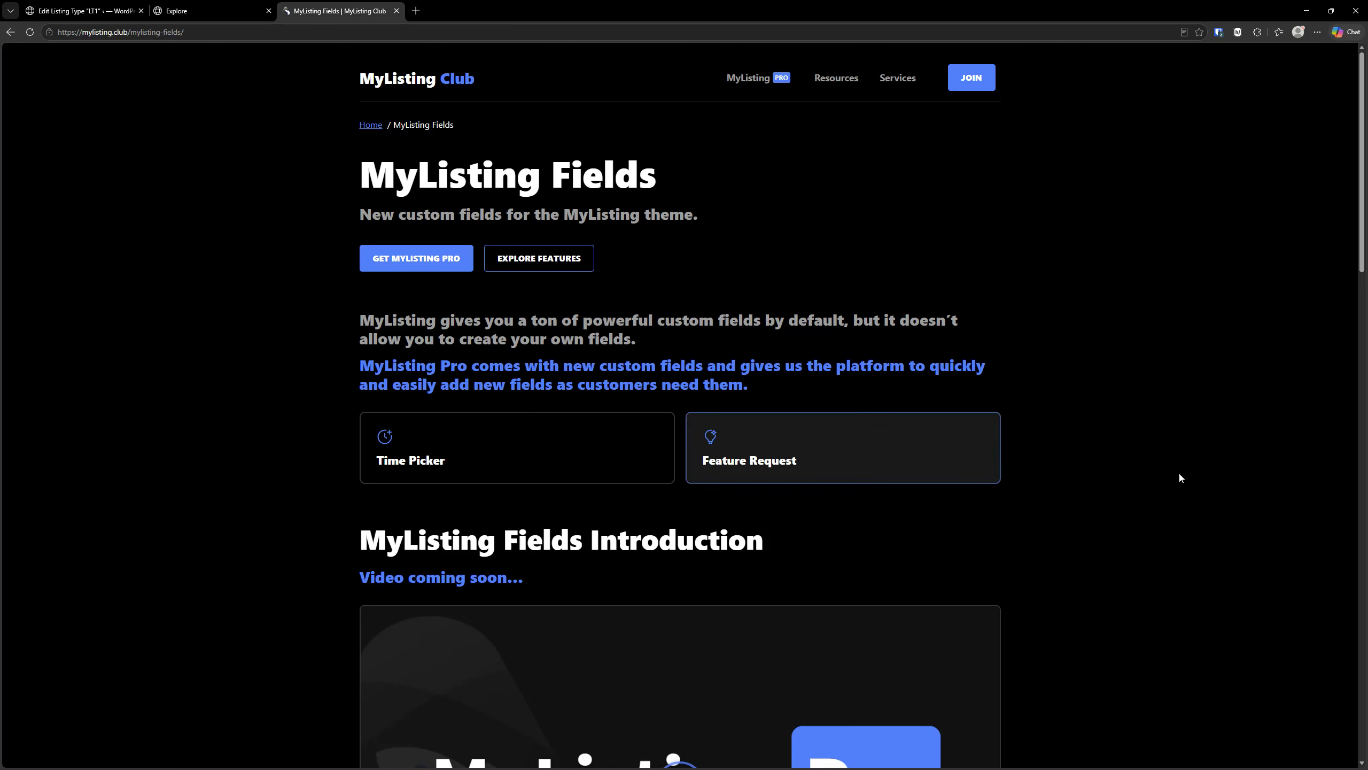